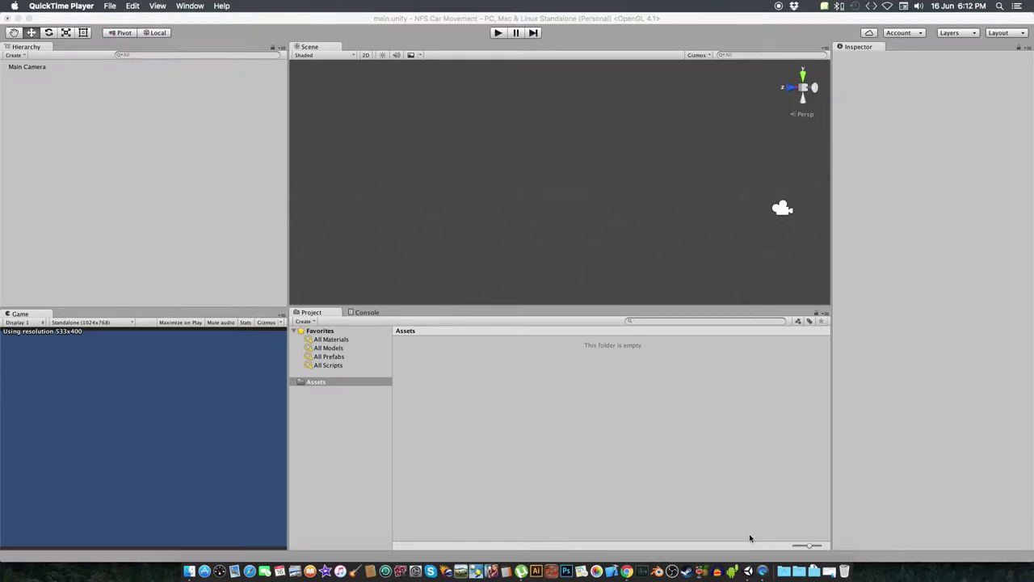
# Bring the TurboSquid Specter sport car page in Chrome to the front.
pyautogui.click(627, 572)
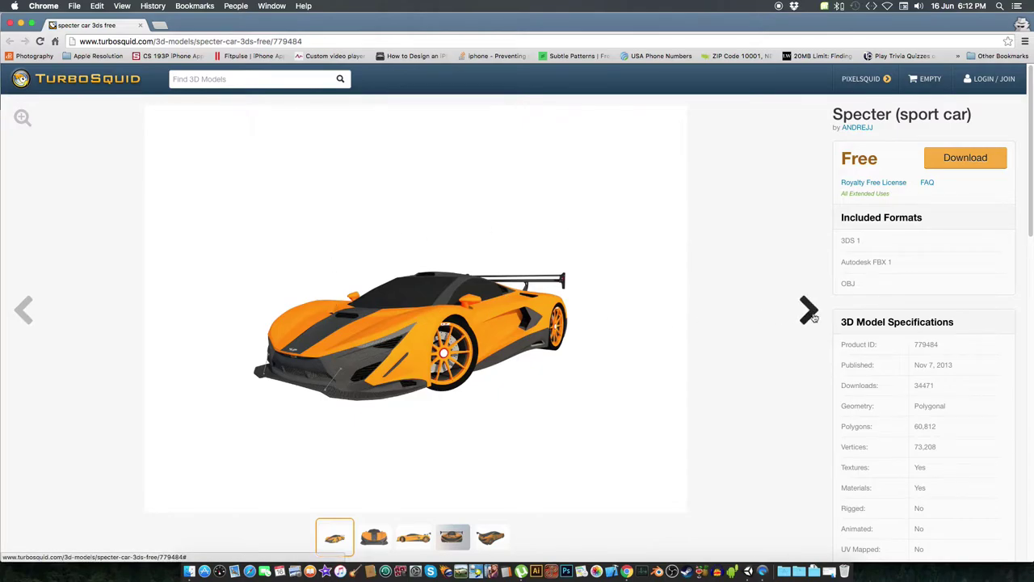
# Check the Specter's 60,812 polygon count and gallery views, then reveal the desktop.
pyautogui.moveTo(951, 427); pyautogui.dragTo(892, 427)
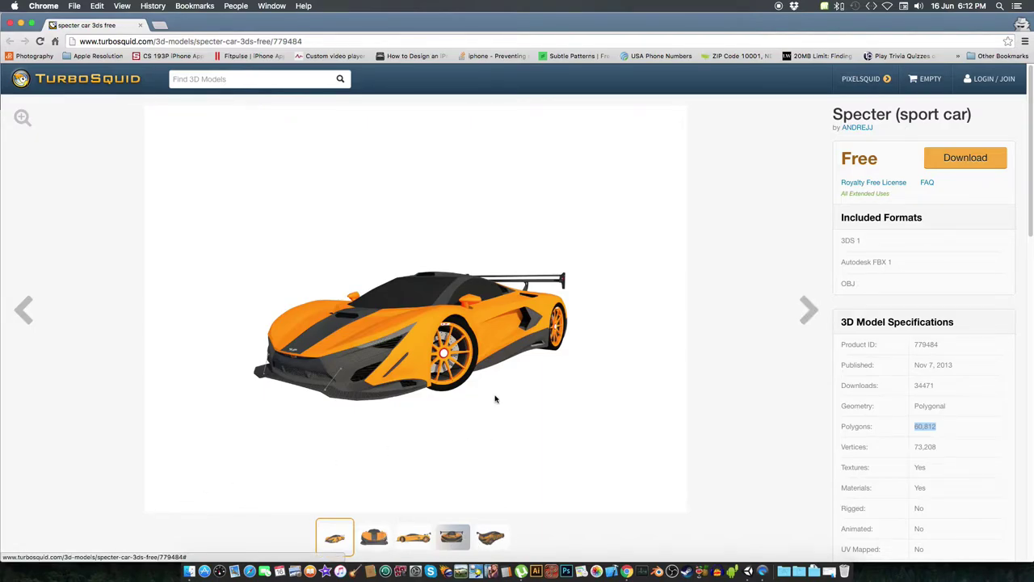
pyautogui.click(810, 309)
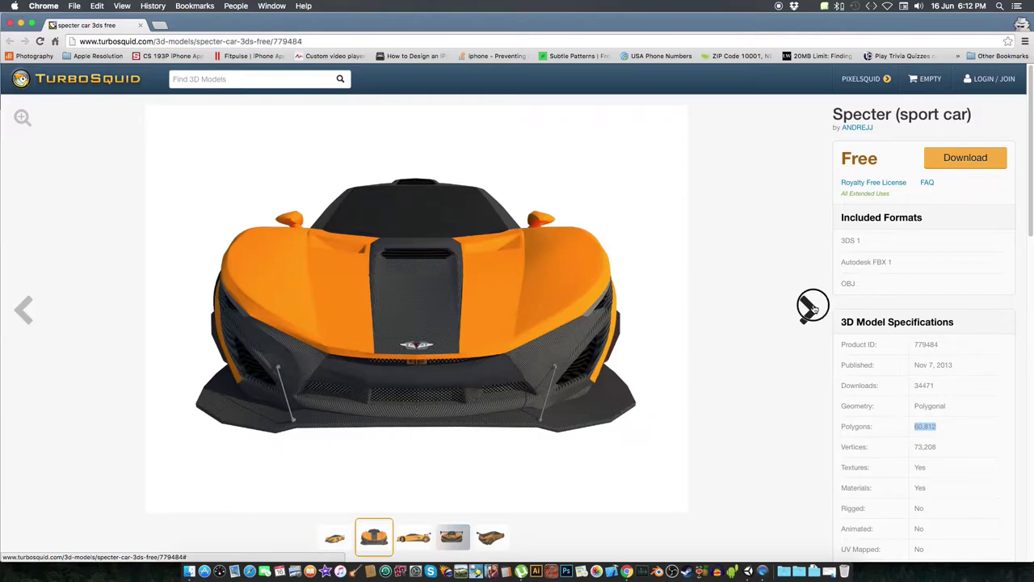
pyautogui.click(810, 308)
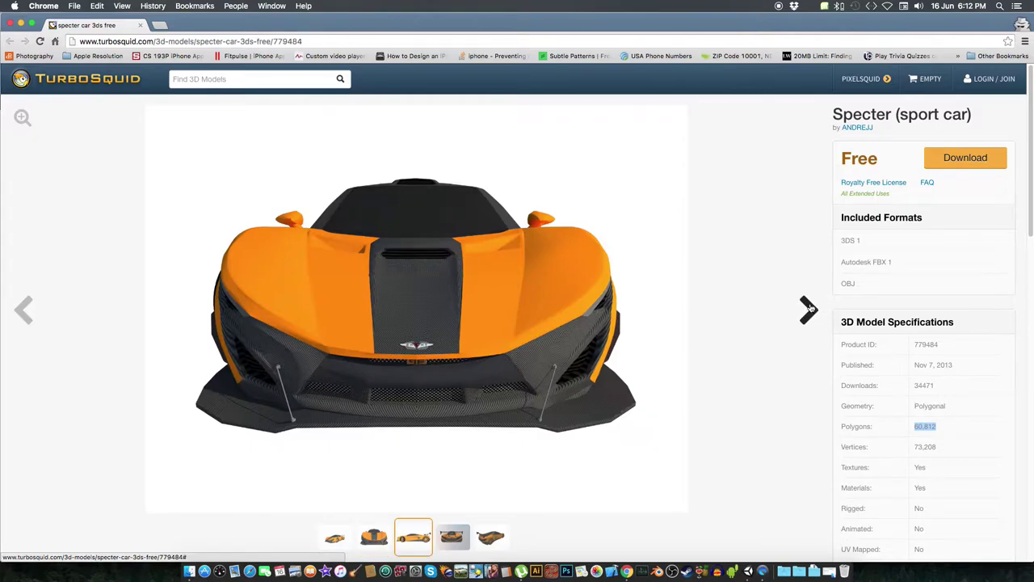
pyautogui.press('F11')
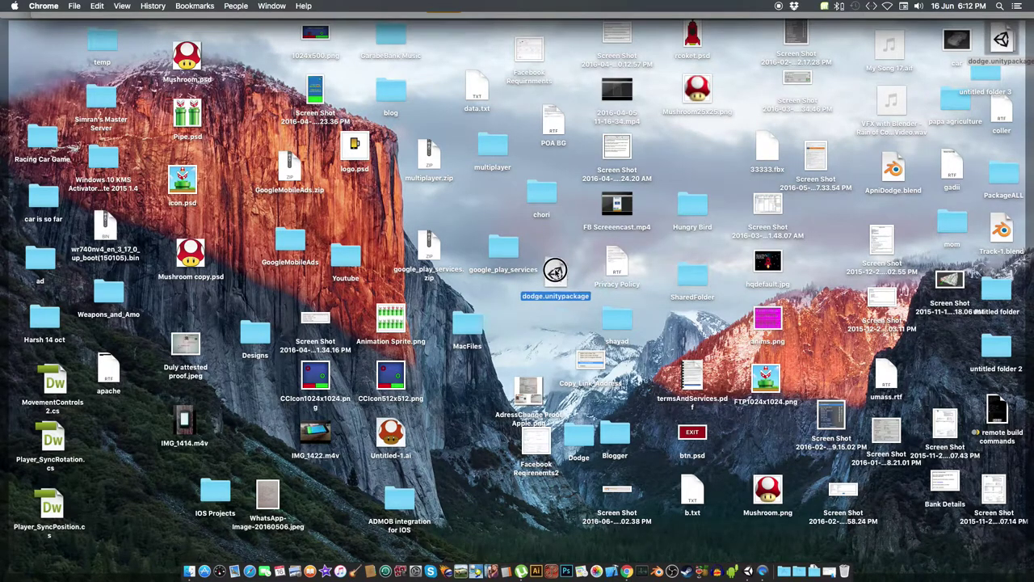
# Import the dodge.unitypackage assets into the Unity project.
pyautogui.moveTo(1001, 37); pyautogui.dragTo(550, 274)
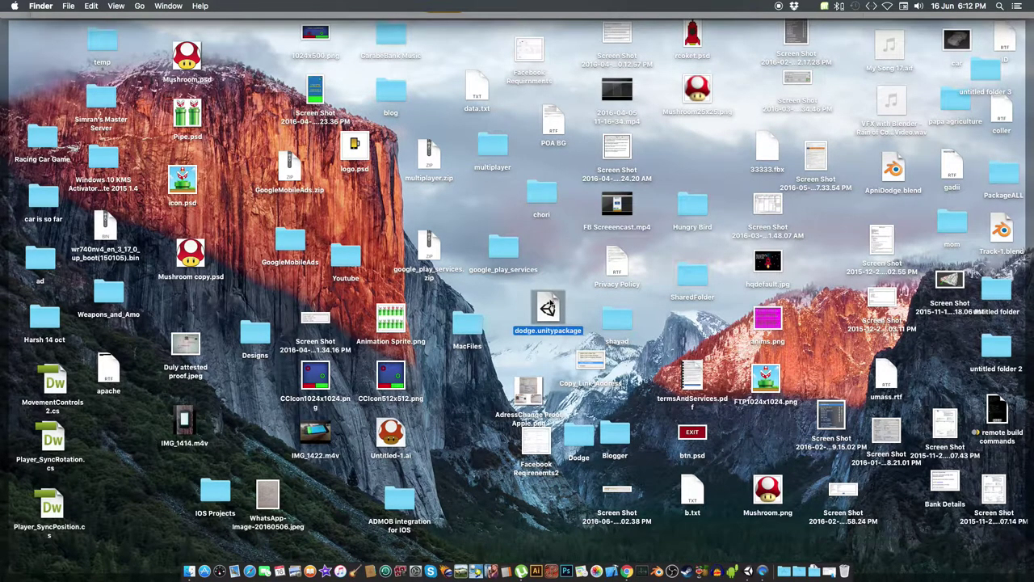
pyautogui.moveTo(566, 279); pyautogui.dragTo(553, 307)
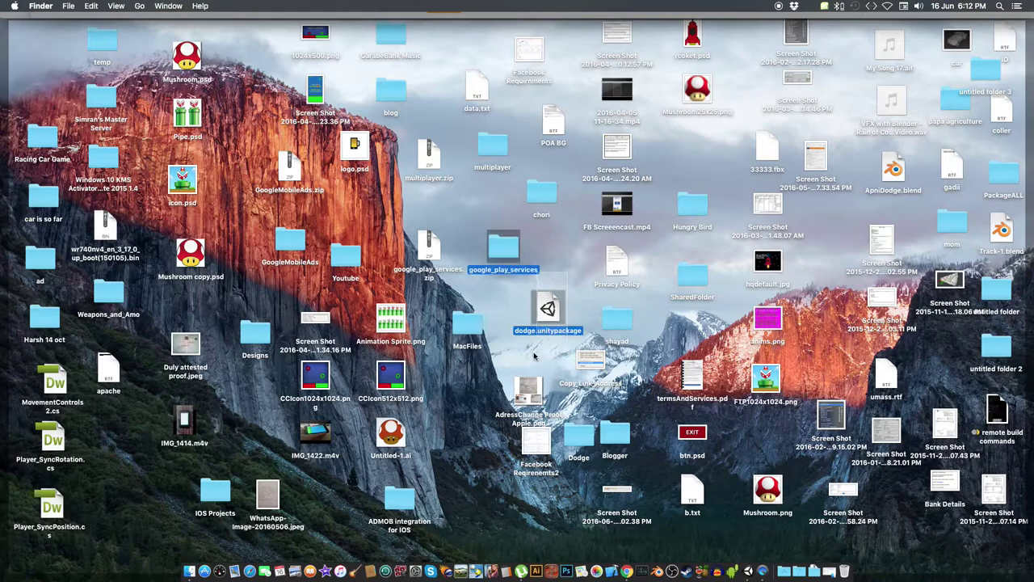
pyautogui.doubleClick(549, 309)
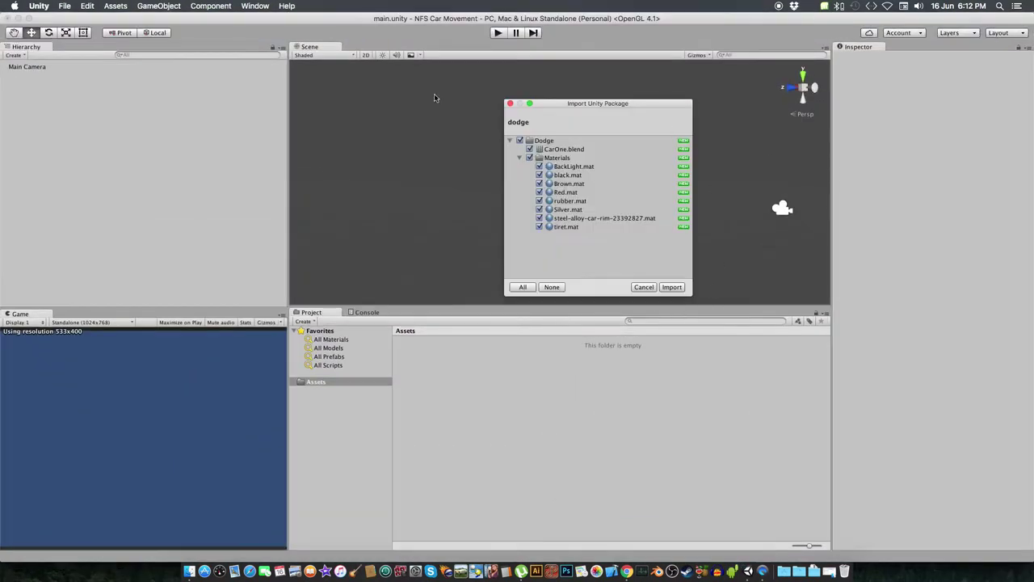
pyautogui.click(510, 140)
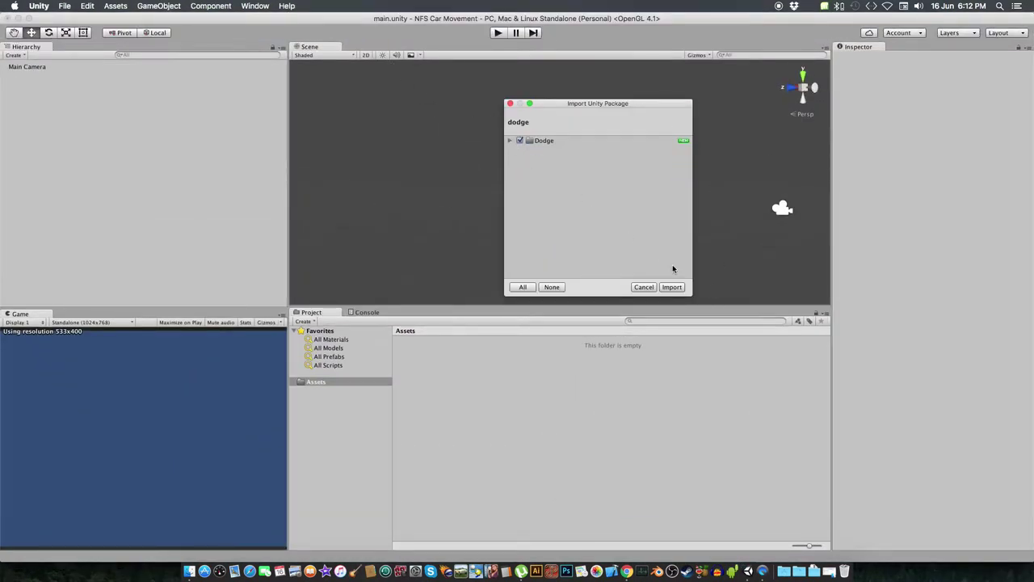
pyautogui.click(672, 288)
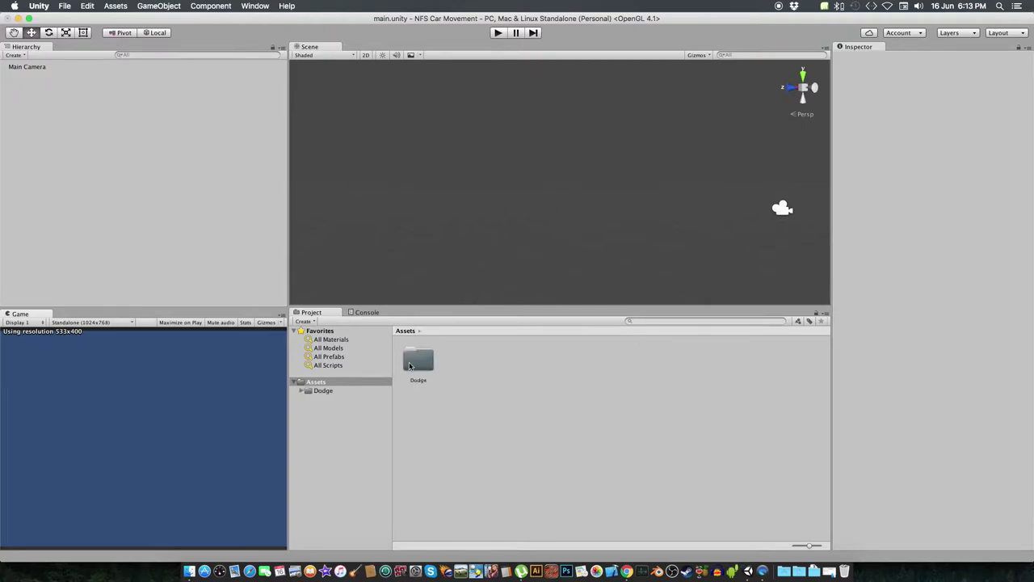
# Add the Dodge CarOne model to the scene and inspect its four wheels and Silver material.
pyautogui.doubleClick(417, 361)
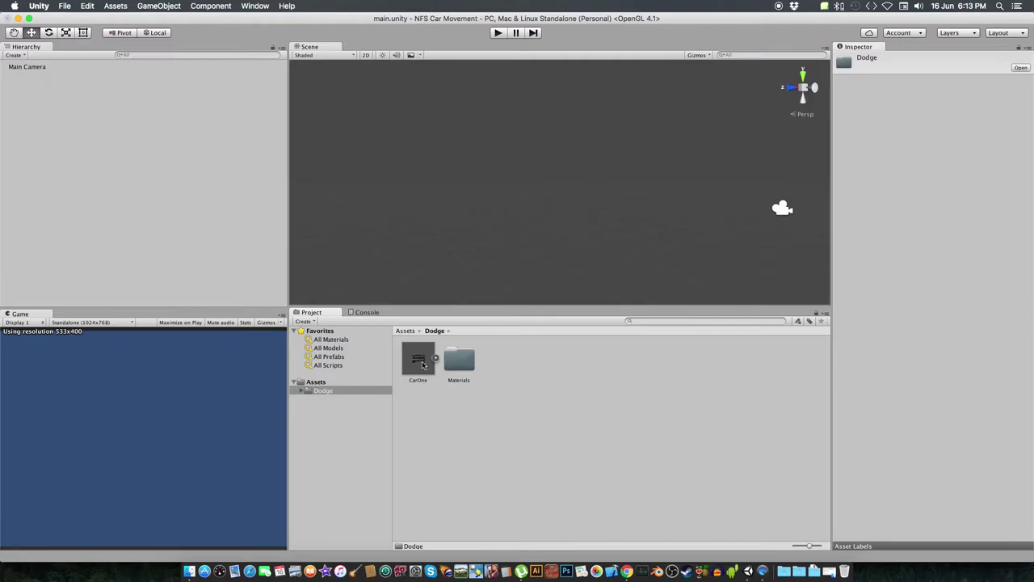
pyautogui.moveTo(420, 363); pyautogui.dragTo(93, 154)
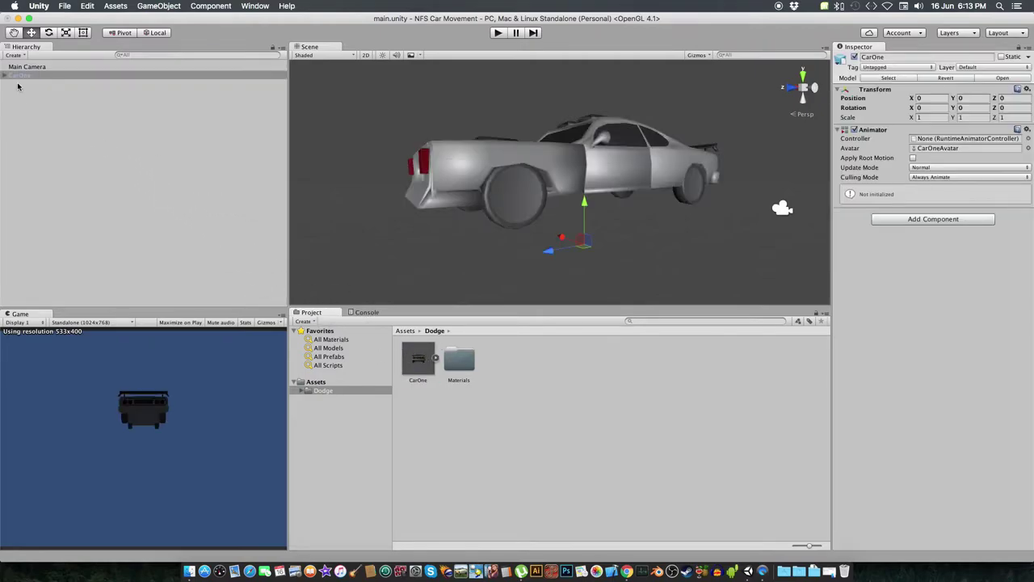
pyautogui.click(5, 75)
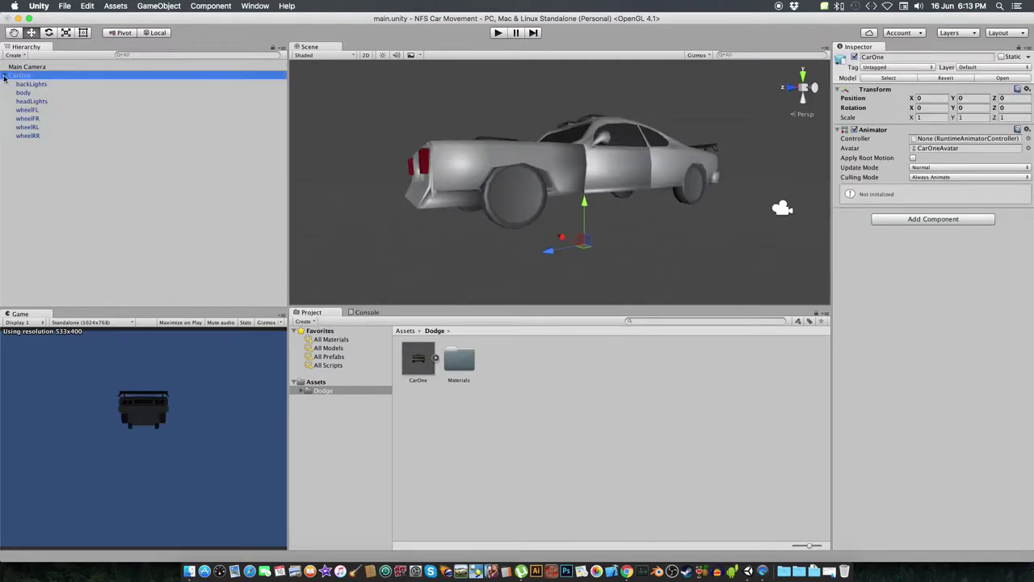
pyautogui.click(34, 113)
pyautogui.keyDown('shift'); pyautogui.click(36, 134); pyautogui.keyUp('shift')
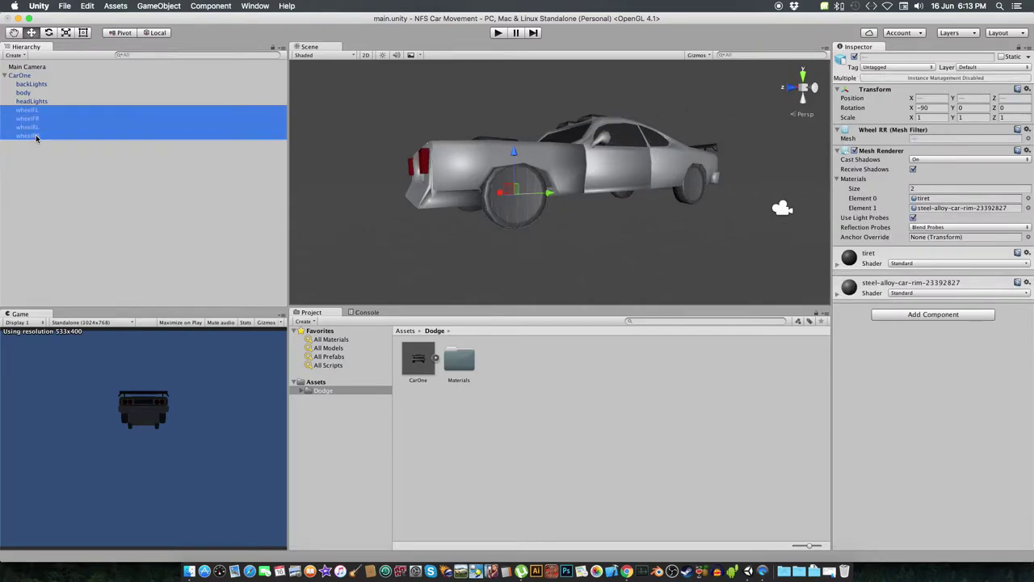
pyautogui.click(77, 186)
pyautogui.doubleClick(444, 360)
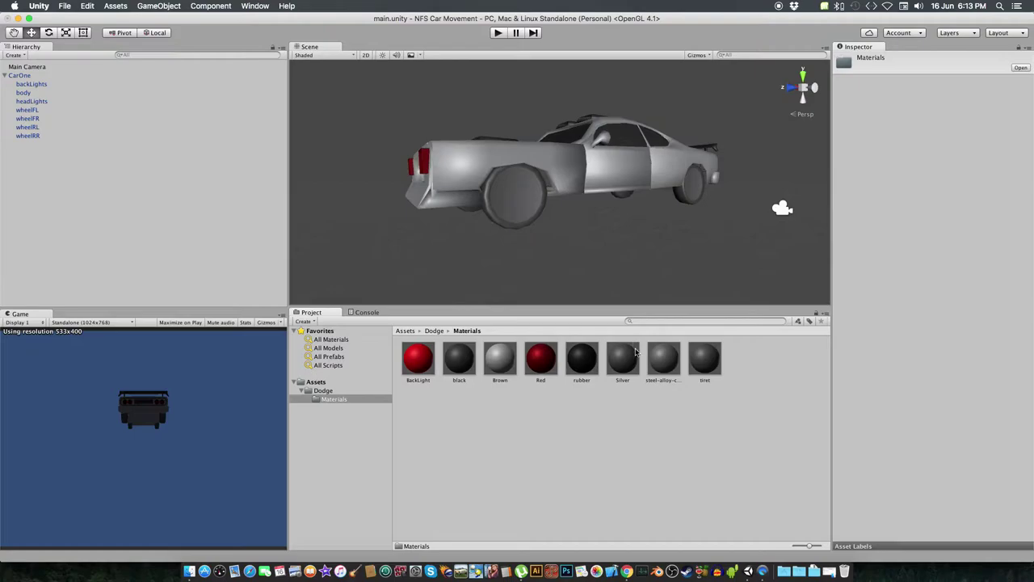
pyautogui.click(626, 356)
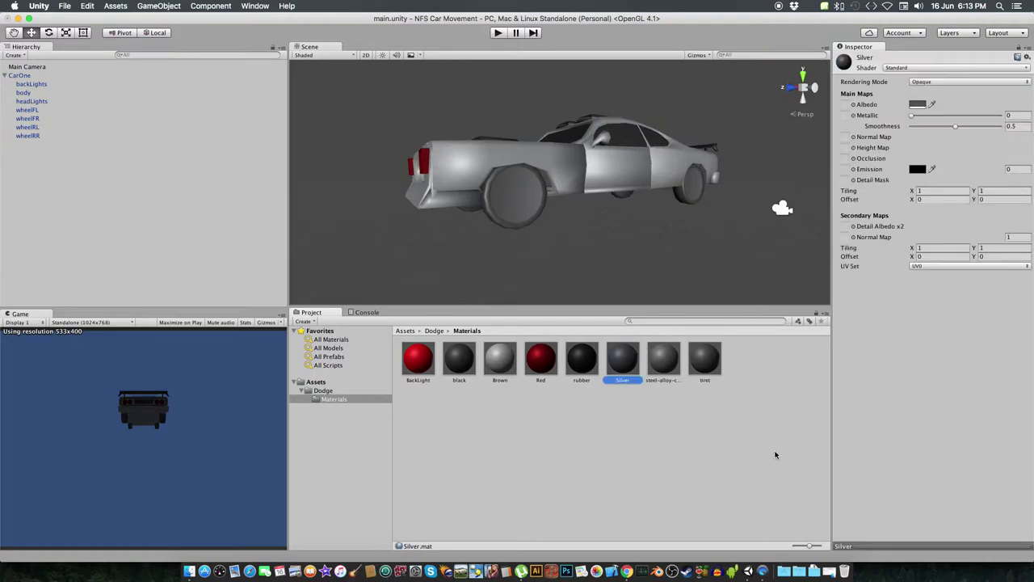
pyautogui.click(621, 553)
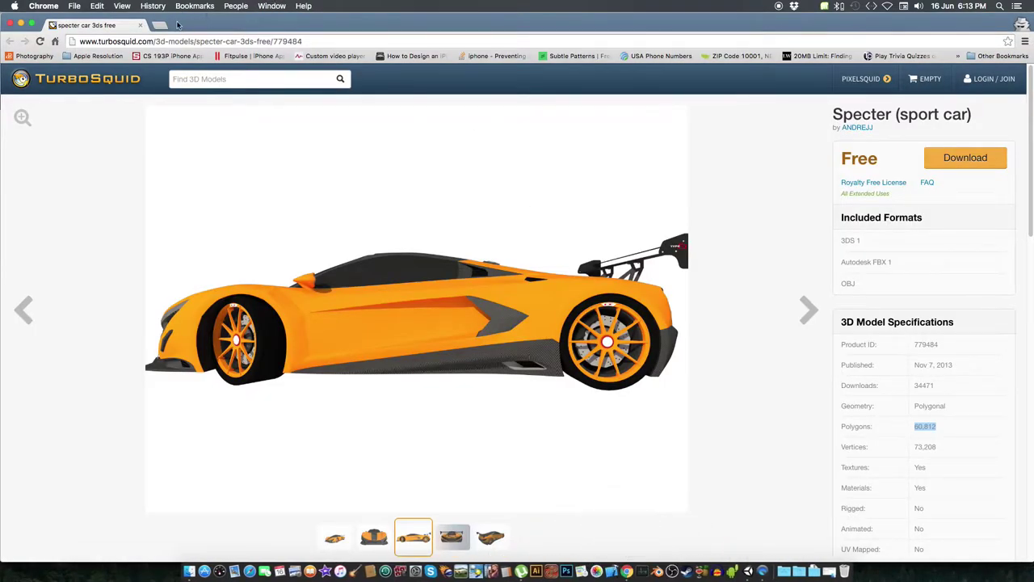
# Close the History and TurboSquid search tabs in Chrome.
pyautogui.click(22, 25)
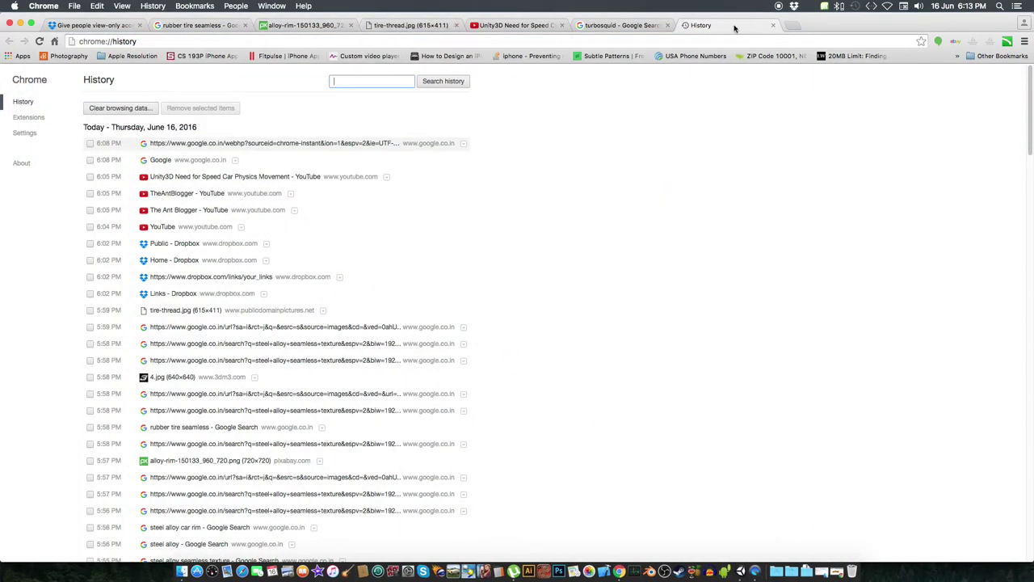
pyautogui.press('super+w')
pyautogui.press('super+w')
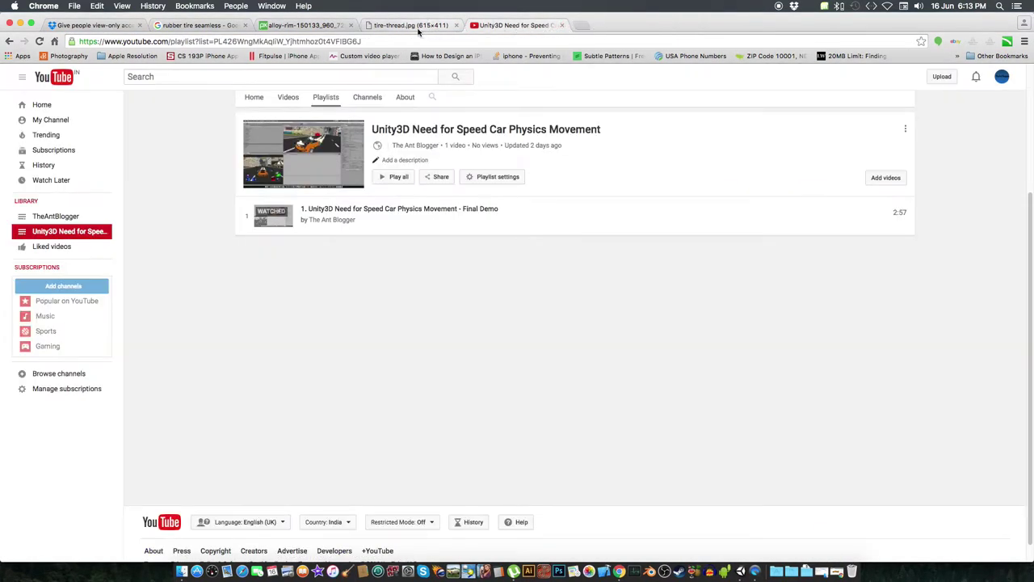
pyautogui.click(414, 26)
pyautogui.click(300, 26)
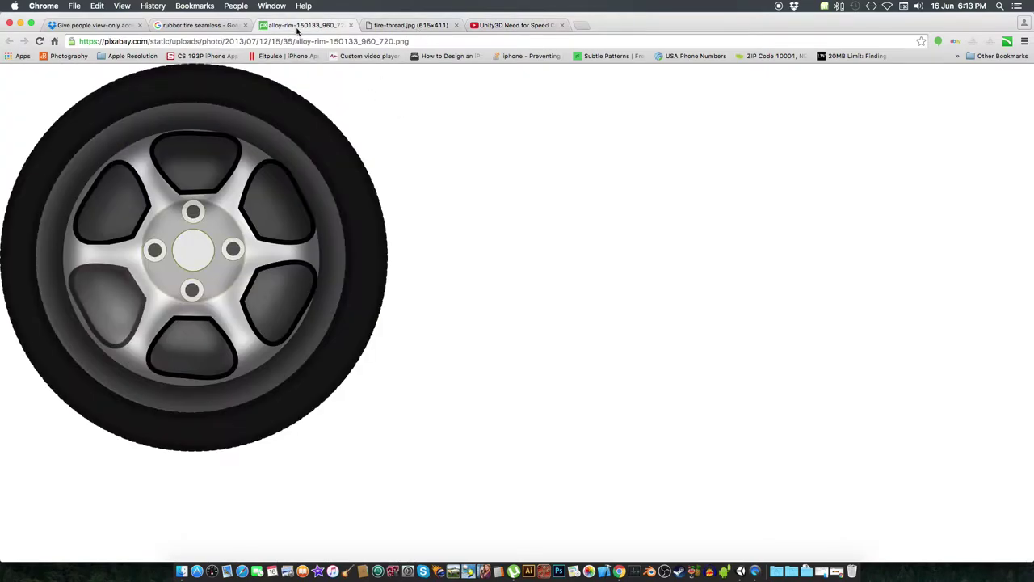
# Review the rubber tire seamless usage-rights filters, then bring up the alloy rim wheel image.
pyautogui.click(195, 25)
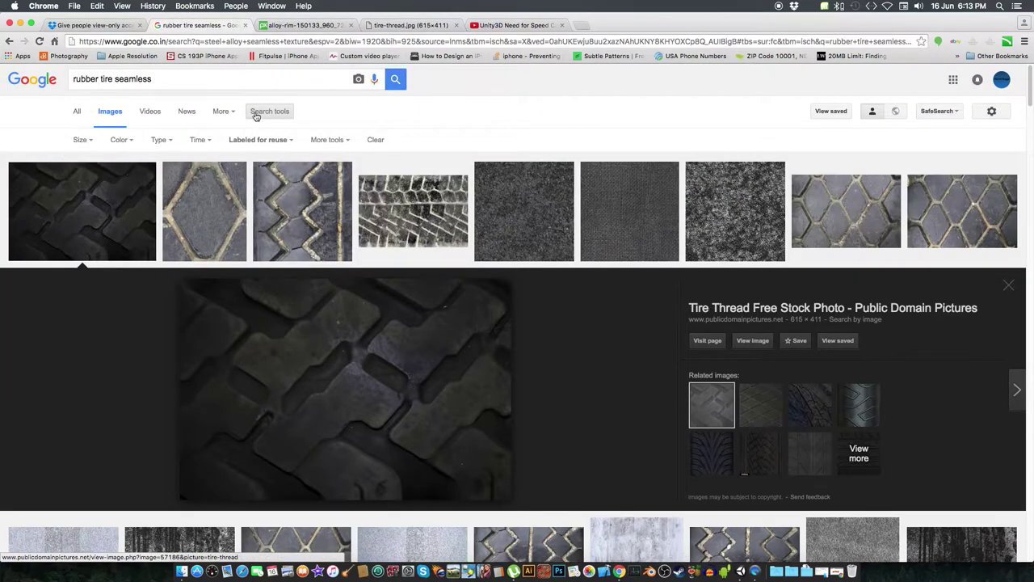
pyautogui.click(266, 111)
pyautogui.click(273, 111)
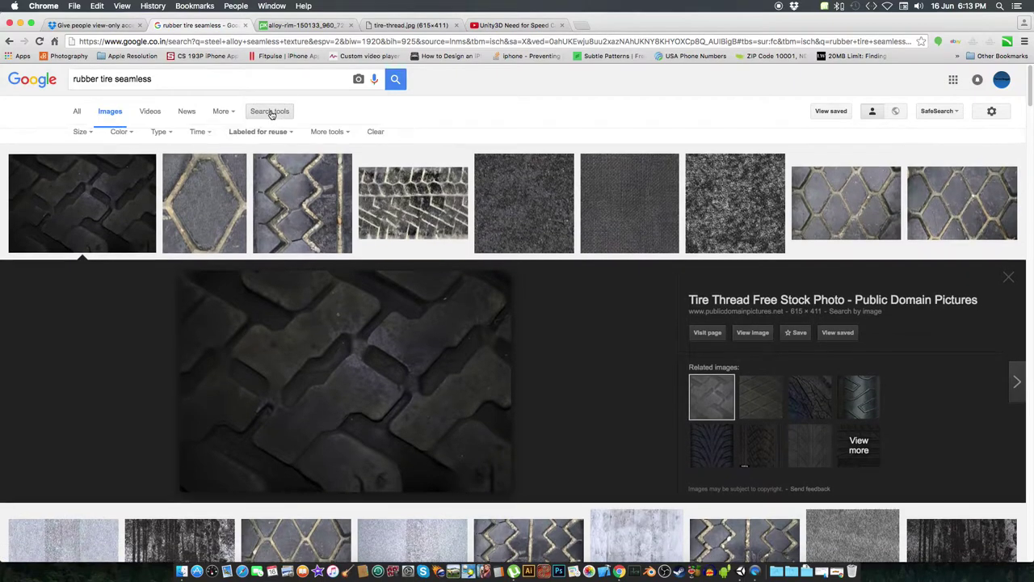
pyautogui.click(259, 139)
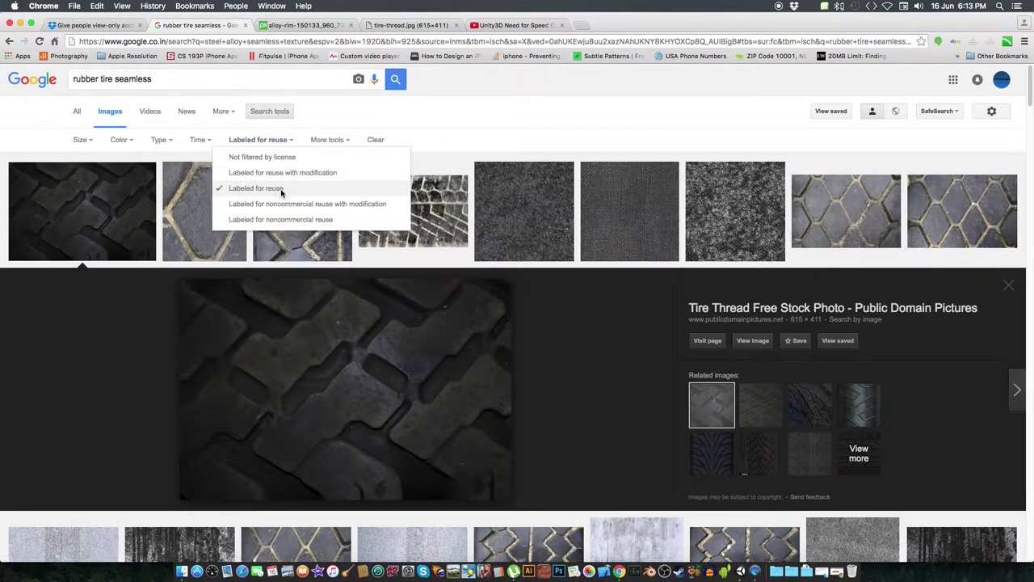
pyautogui.click(314, 120)
pyautogui.click(119, 79)
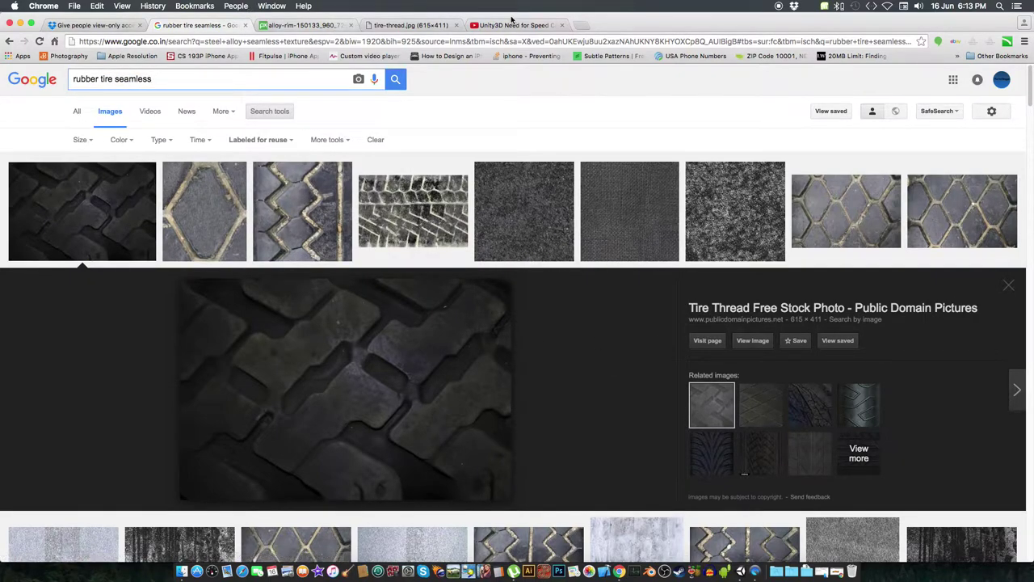
pyautogui.click(386, 28)
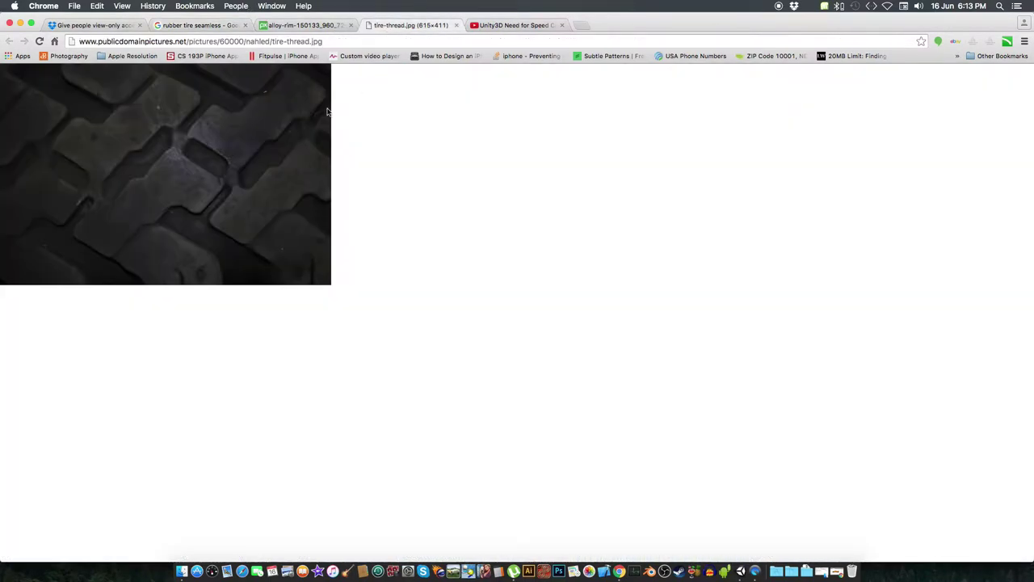
pyautogui.click(296, 25)
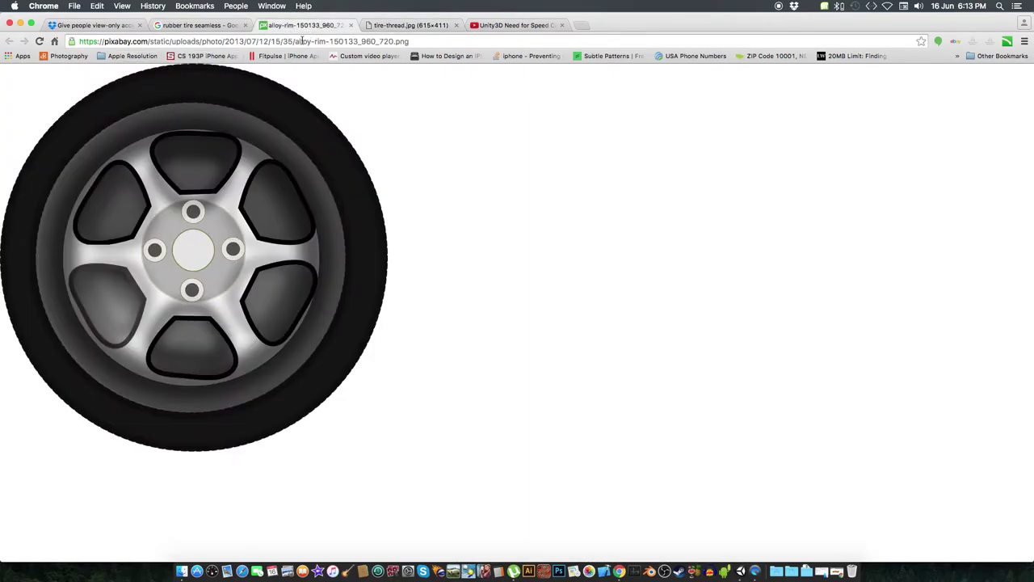
# Save the alloy rim image into a new Textures folder inside Dodge.
pyautogui.rightClick(222, 226)
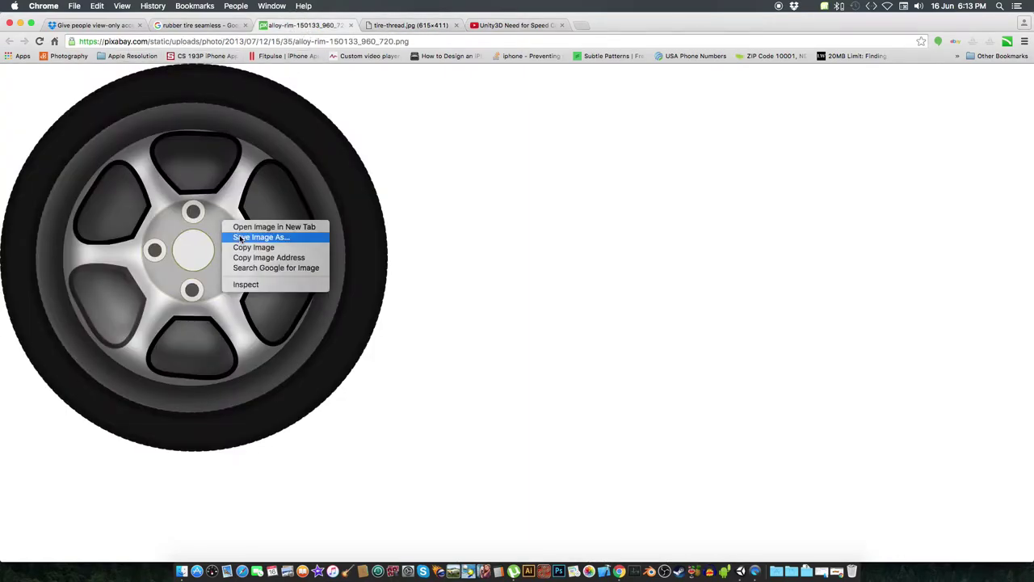
pyautogui.click(258, 237)
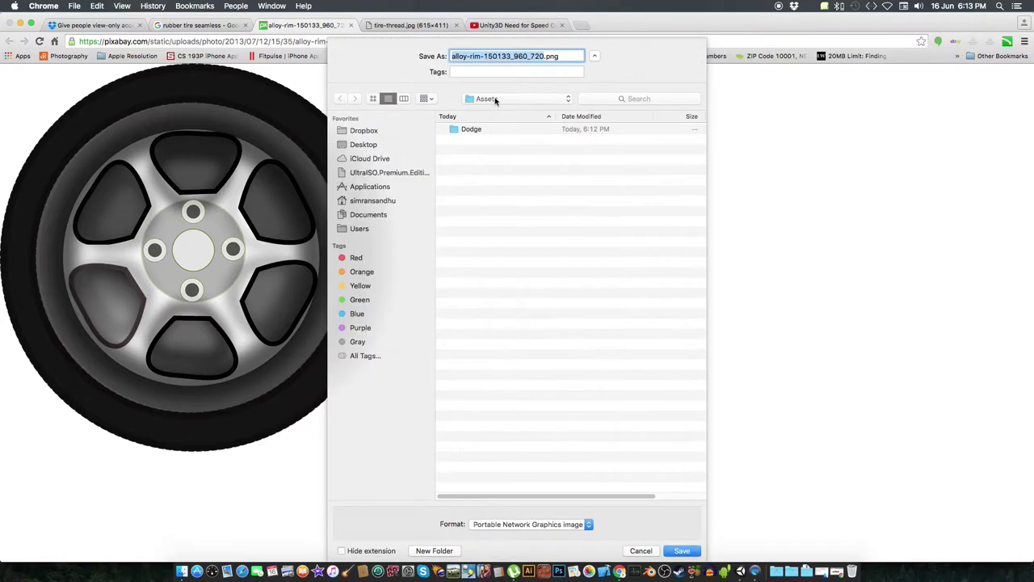
pyautogui.doubleClick(475, 129)
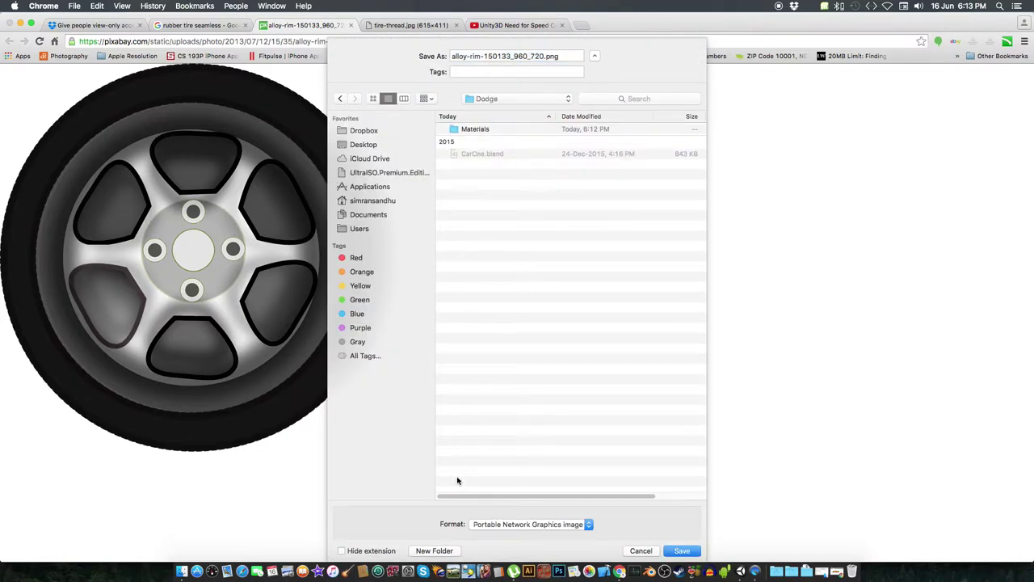
pyautogui.click(436, 550)
pyautogui.write('Tex')
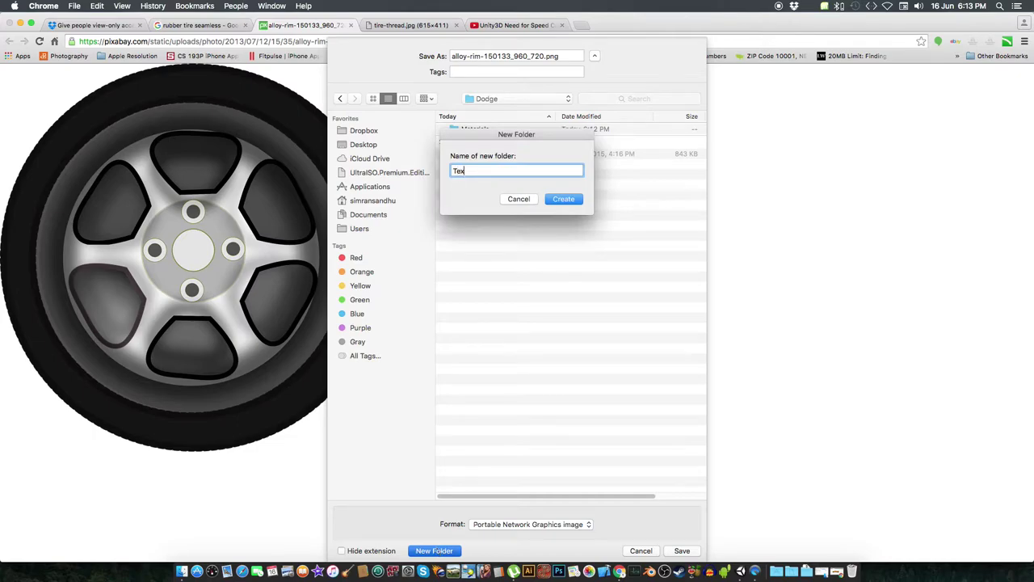
pyautogui.write('tures')
pyautogui.press('Return')
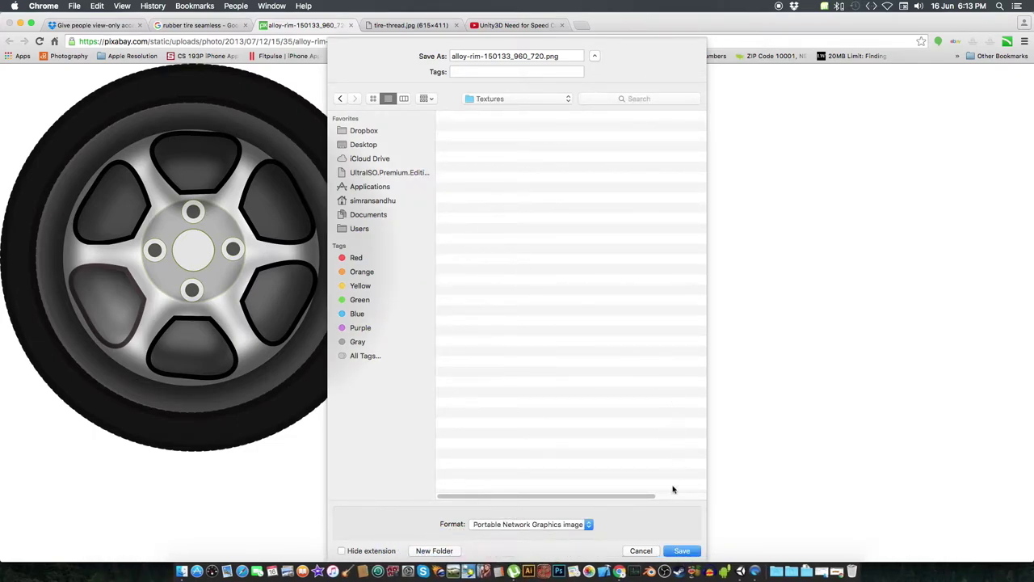
pyautogui.click(689, 553)
# Save tire-thread.jpg into the same Textures folder.
pyautogui.click(410, 25)
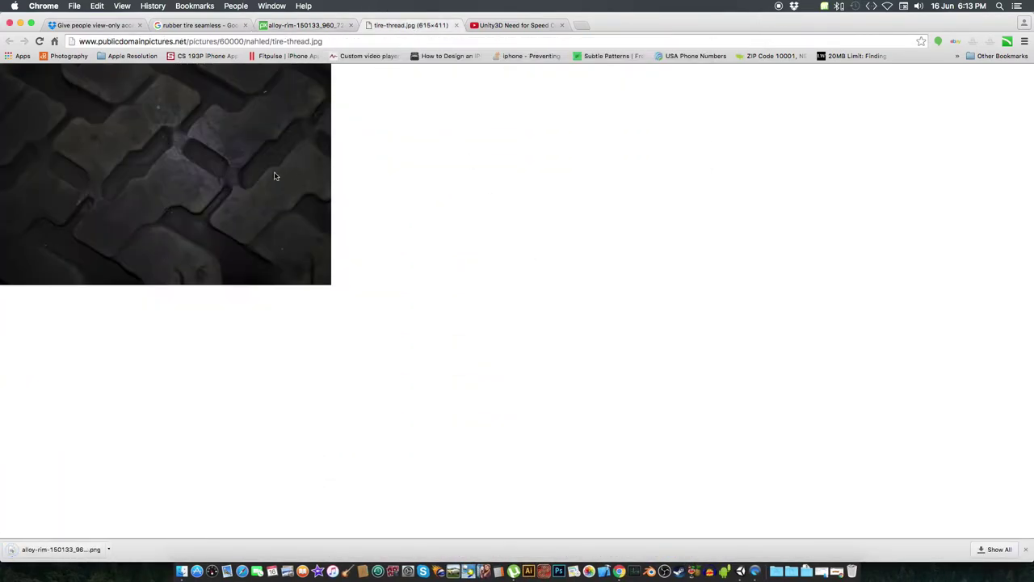
pyautogui.rightClick(219, 178)
pyautogui.click(223, 186)
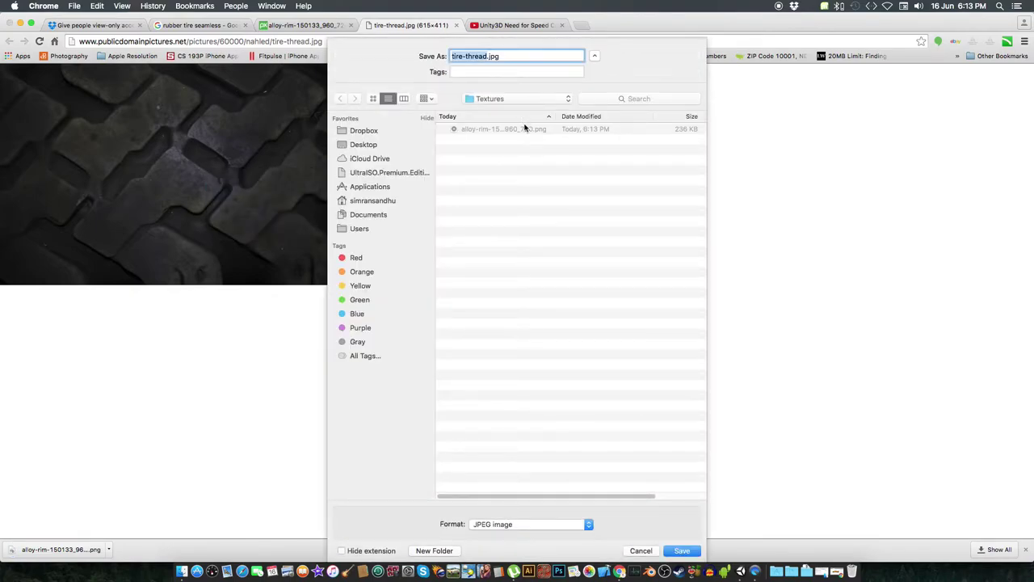
pyautogui.click(690, 553)
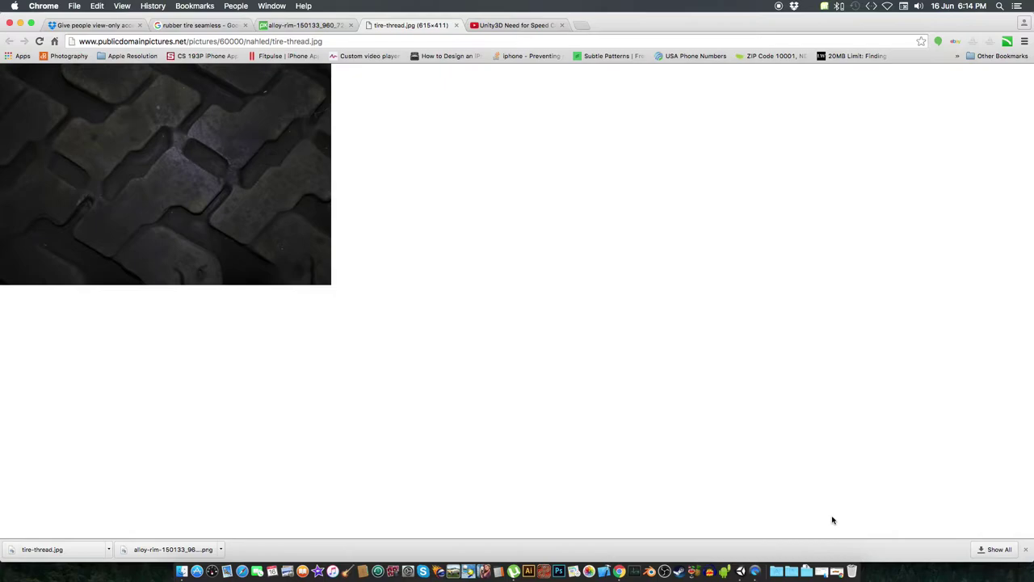
pyautogui.hotkey('ctrl', 'Up')
# Back in Unity, preview the alloy rim and tire-thread textures for the Silver material's albedo.
pyautogui.click(458, 214)
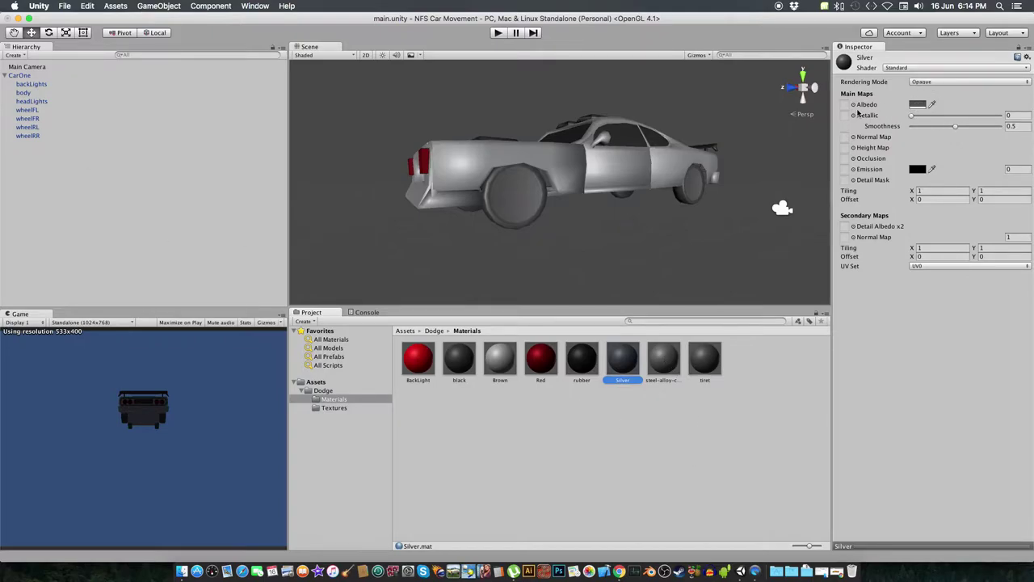
pyautogui.click(846, 104)
pyautogui.click(559, 322)
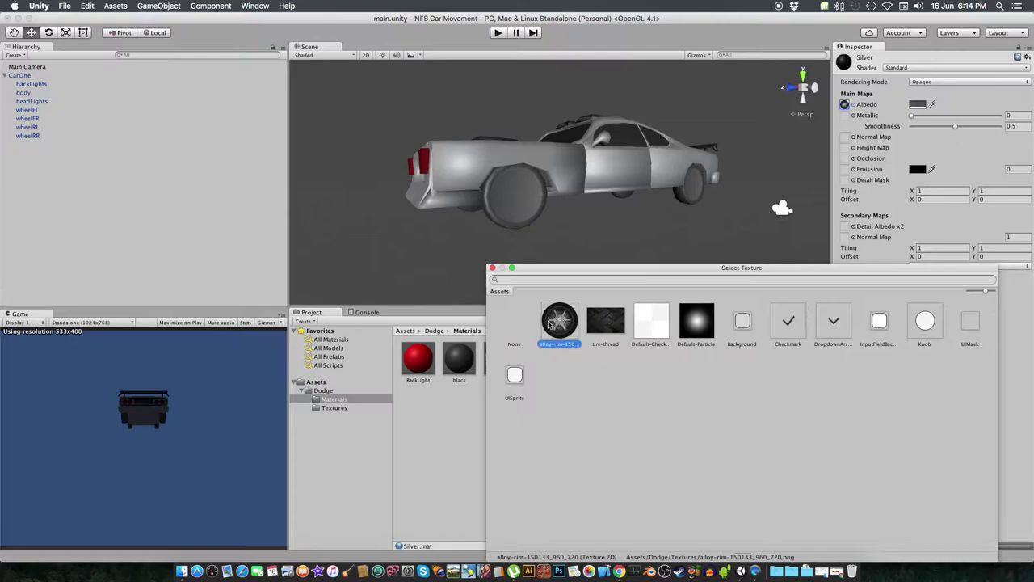
pyautogui.click(606, 322)
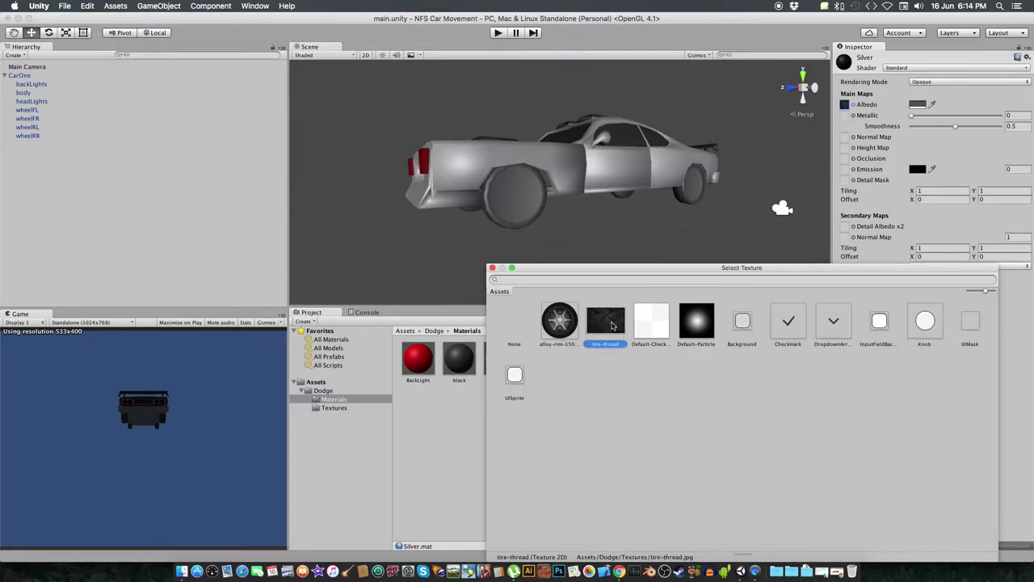
pyautogui.click(492, 268)
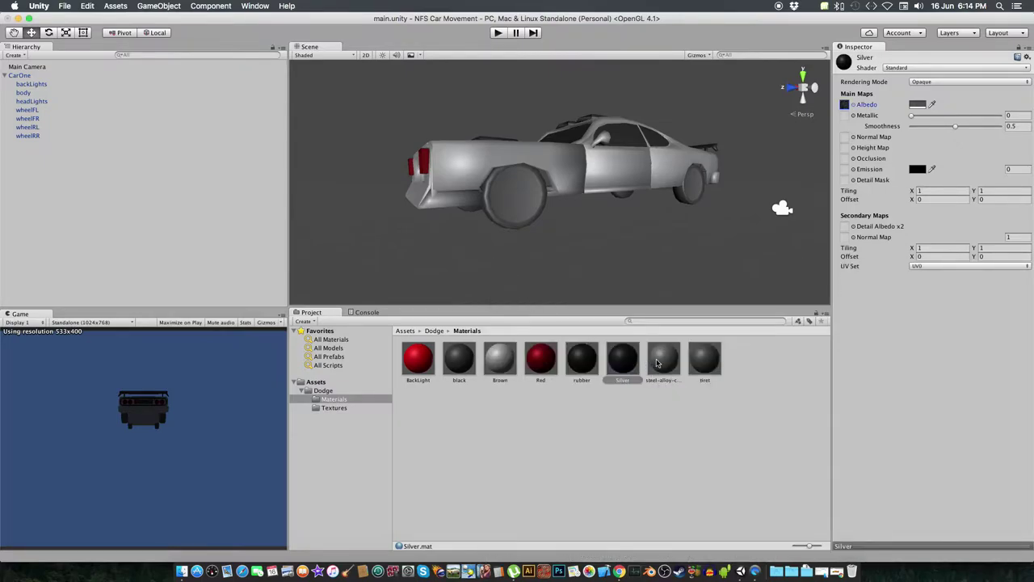
# Apply the alloy rim texture to the steel-alloy-car-rim material and lighten its albedo colour.
pyautogui.click(657, 362)
pyautogui.click(854, 105)
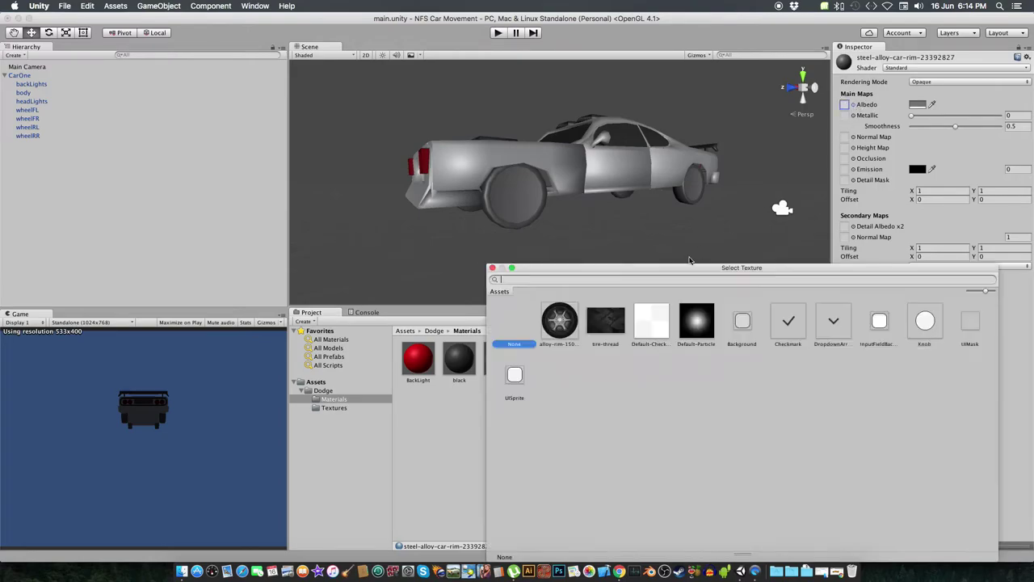
pyautogui.doubleClick(567, 327)
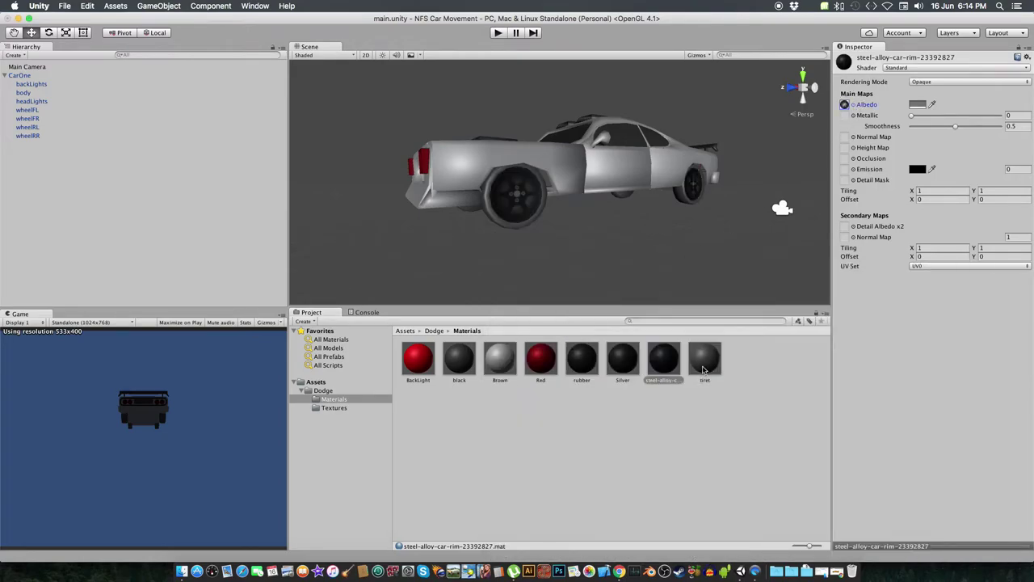
pyautogui.click(918, 104)
pyautogui.click(872, 162)
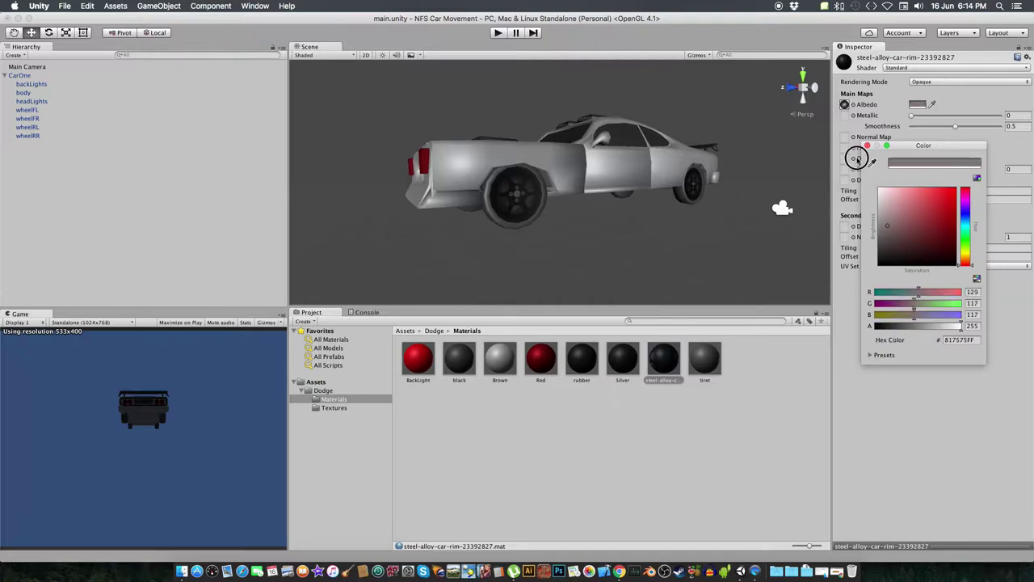
pyautogui.click(884, 157)
pyautogui.click(867, 146)
# Apply the tire-thread texture to the tiret material with an 888888FF albedo tint.
pyautogui.click(704, 361)
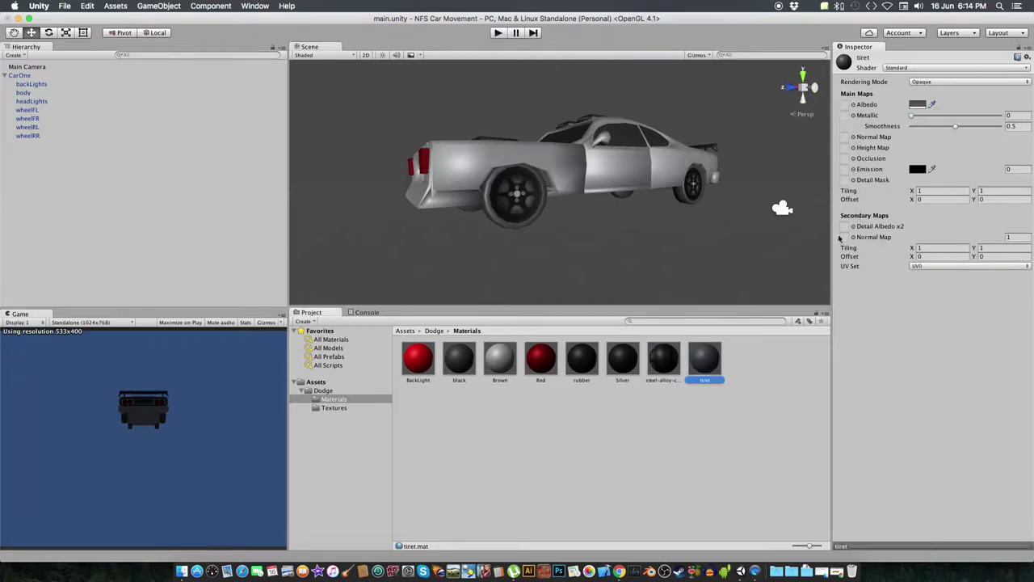
pyautogui.click(845, 104)
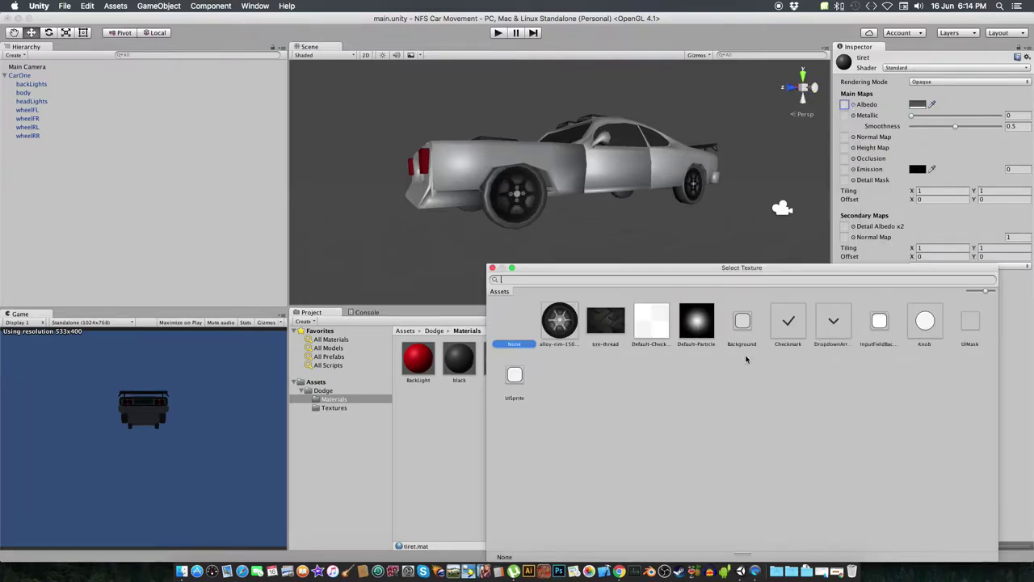
pyautogui.doubleClick(611, 327)
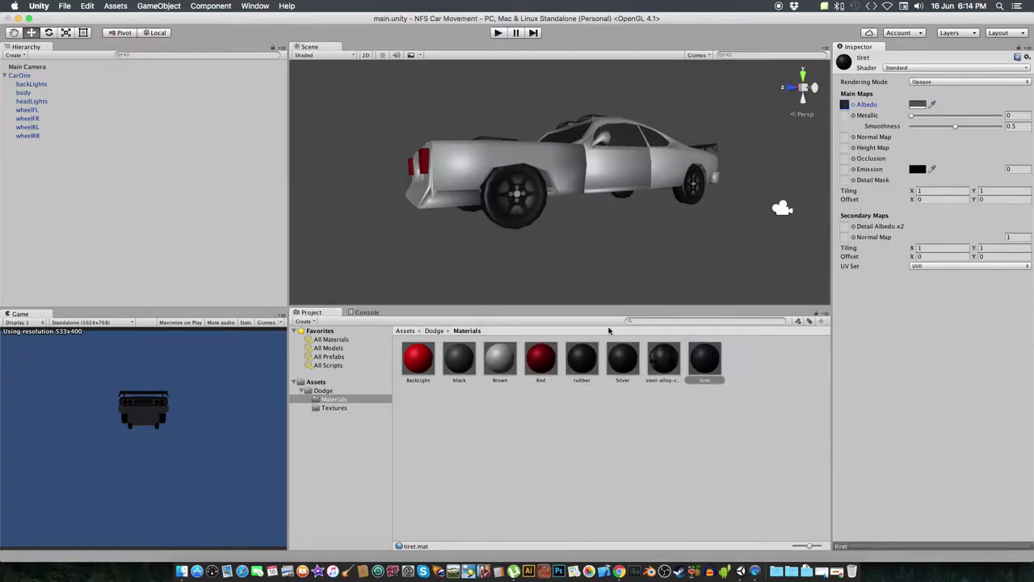
pyautogui.click(922, 105)
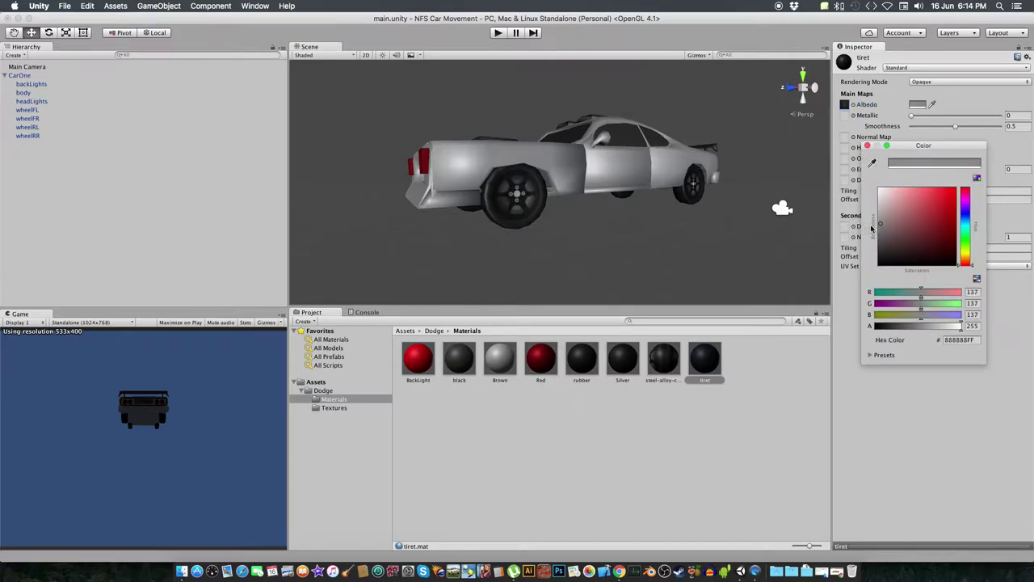
pyautogui.click(867, 146)
pyautogui.moveTo(546, 225)
pyautogui.keyDown('alt'); pyautogui.mouseDown()
pyautogui.moveTo(690, 237)
pyautogui.moveTo(861, 224)
pyautogui.mouseUp(); pyautogui.keyUp('alt')
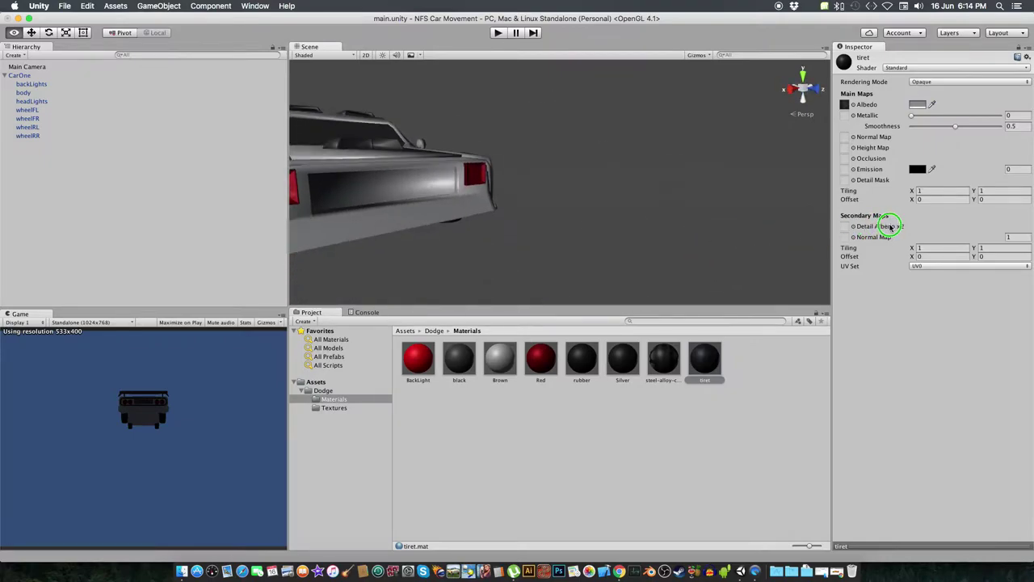
# Set the Brown body material's albedo colour to pure white (FFFFFF).
pyautogui.click(500, 367)
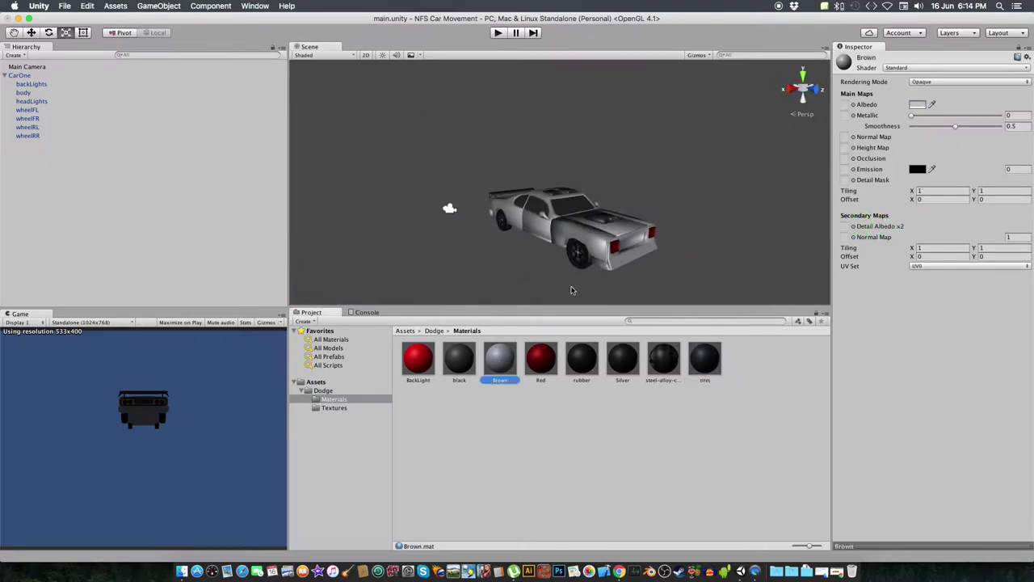
pyautogui.keyDown('alt'); pyautogui.moveTo(573, 288); pyautogui.dragTo(727, 210); pyautogui.keyUp('alt')
pyautogui.click(913, 105)
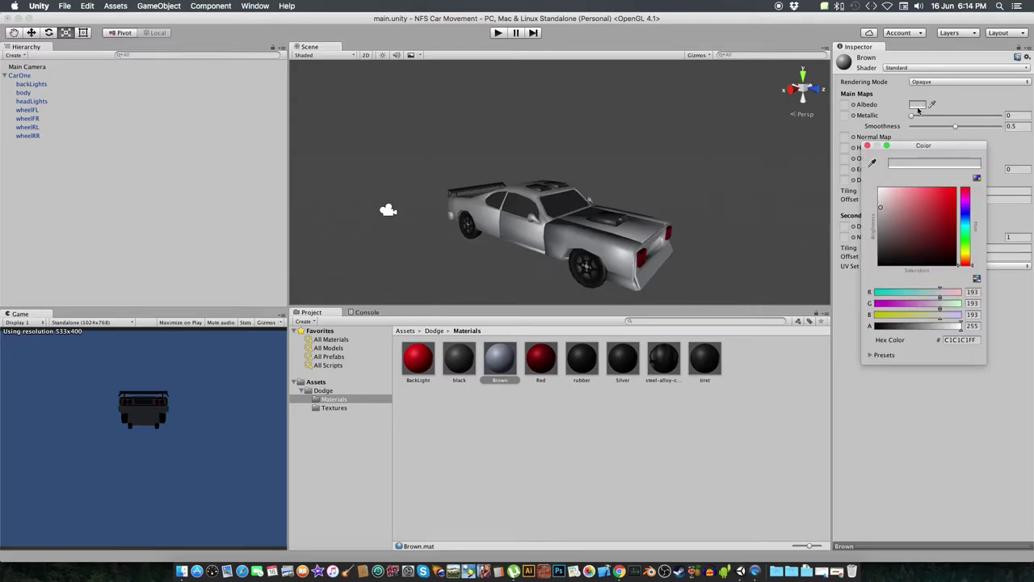
pyautogui.moveTo(885, 228); pyautogui.dragTo(883, 186)
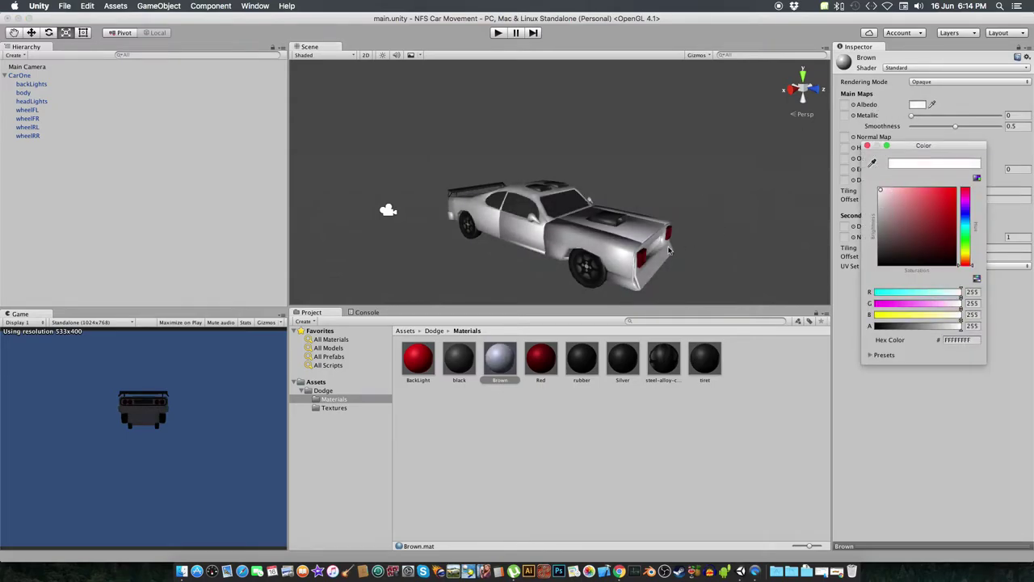
# Orbit around the car and inspect the BackLight and Red rear-light materials.
pyautogui.moveTo(614, 259)
pyautogui.keyDown('alt'); pyautogui.mouseDown()
pyautogui.moveTo(376, 223)
pyautogui.moveTo(4, 212)
pyautogui.mouseUp(); pyautogui.keyUp('alt')
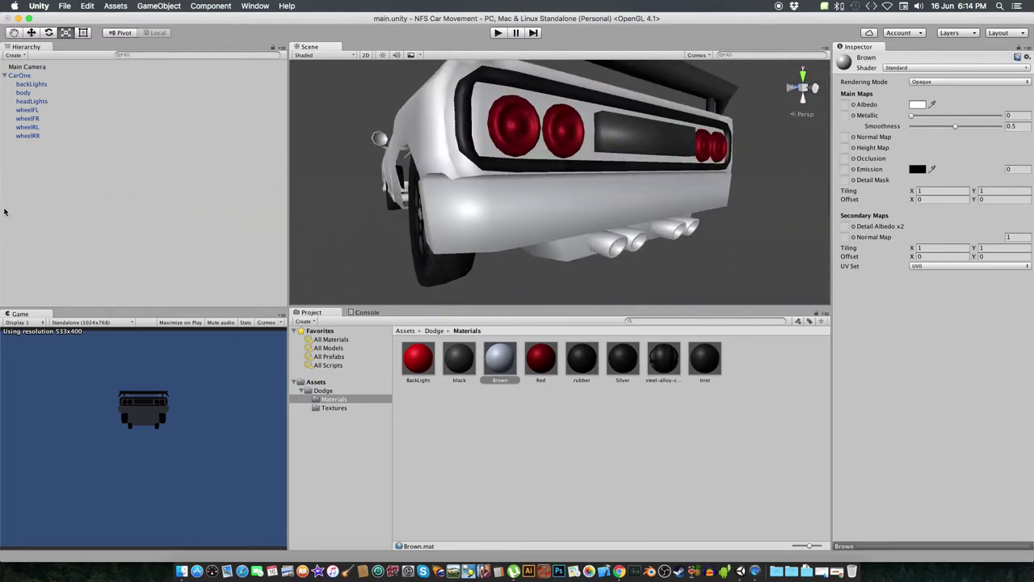
pyautogui.click(412, 360)
pyautogui.click(533, 364)
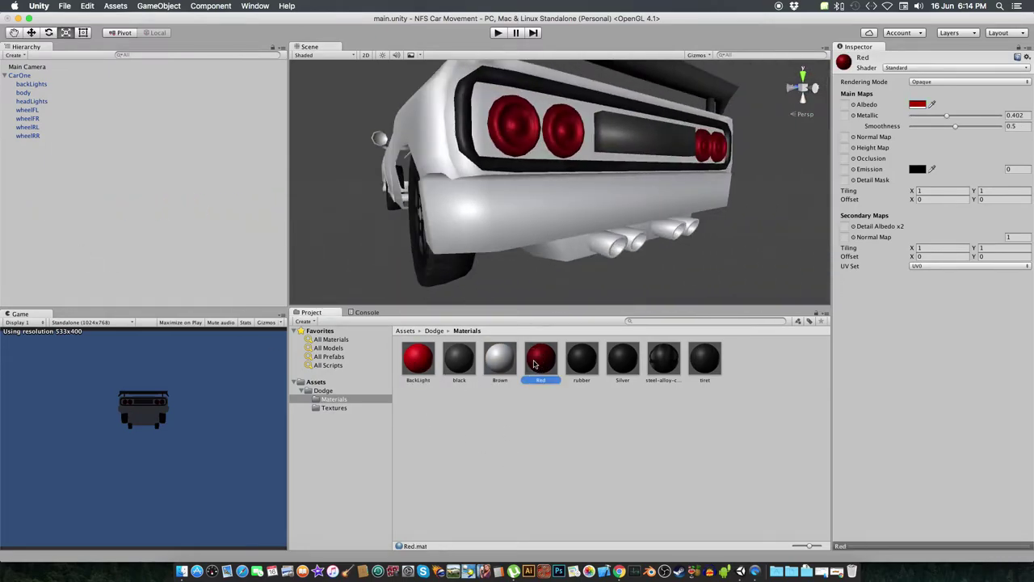
pyautogui.moveTo(566, 194)
pyautogui.keyDown('alt'); pyautogui.mouseDown()
pyautogui.moveTo(873, 248)
pyautogui.moveTo(247, 249)
pyautogui.moveTo(893, 249)
pyautogui.mouseUp(); pyautogui.keyUp('alt')
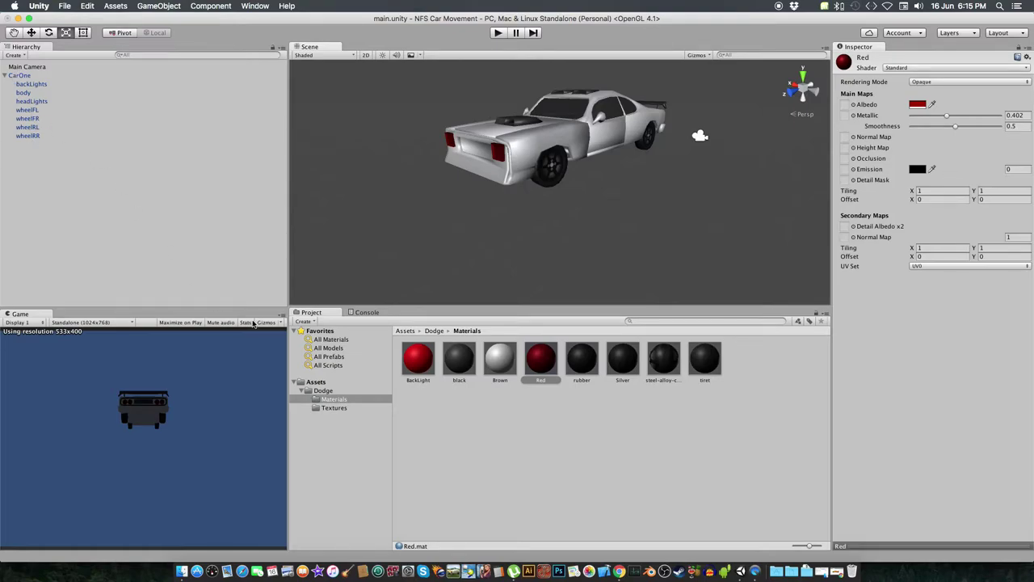
# Create a new empty object named Car in the Hierarchy.
pyautogui.click(21, 76)
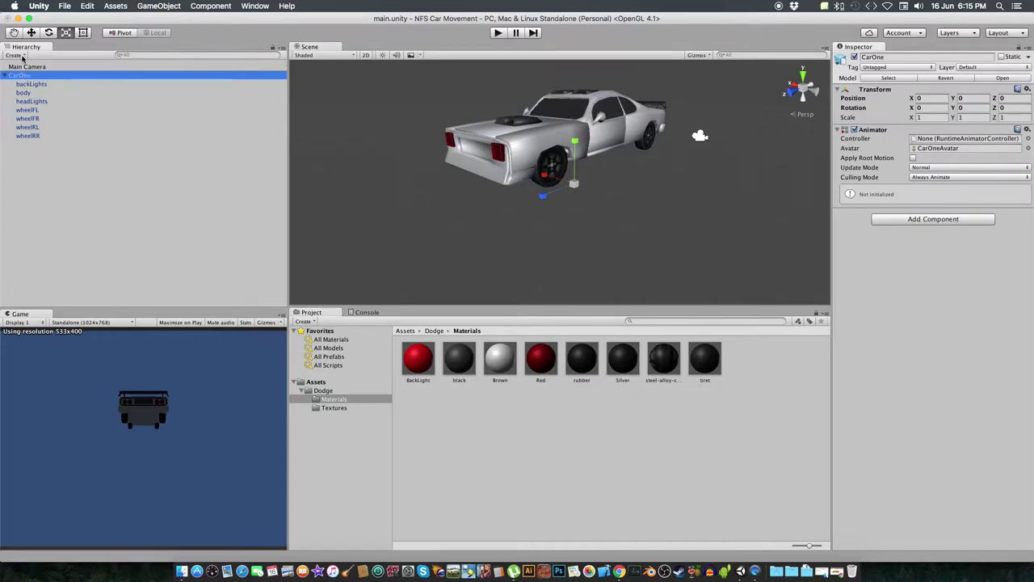
pyautogui.click(23, 57)
pyautogui.click(26, 67)
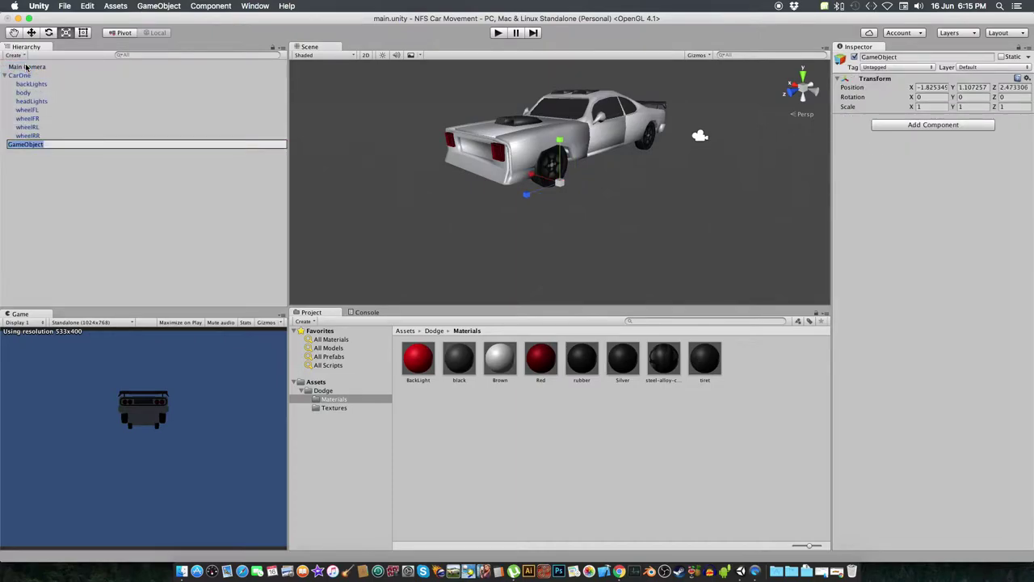
pyautogui.write('Car')
pyautogui.press('Return')
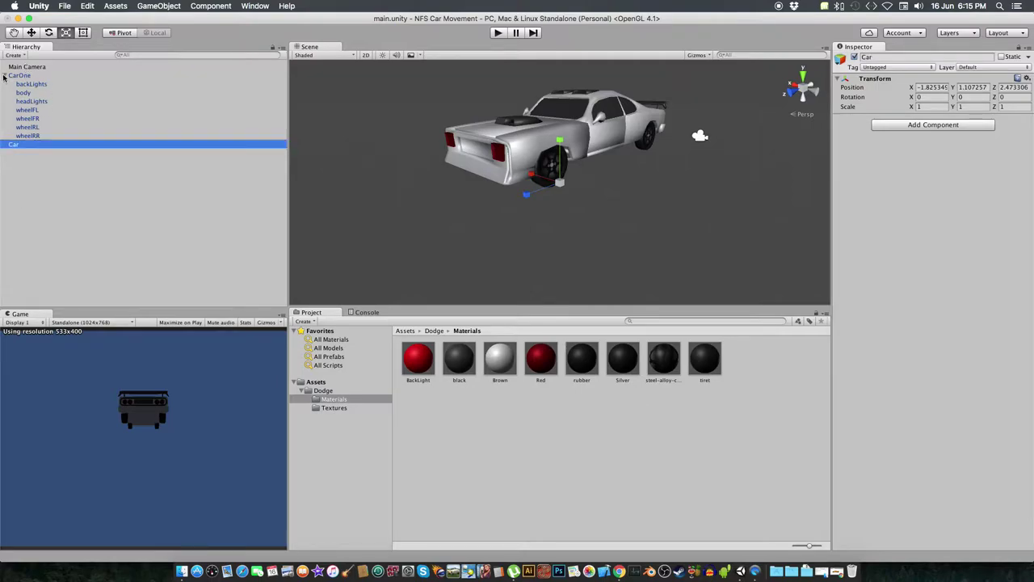
pyautogui.click(4, 76)
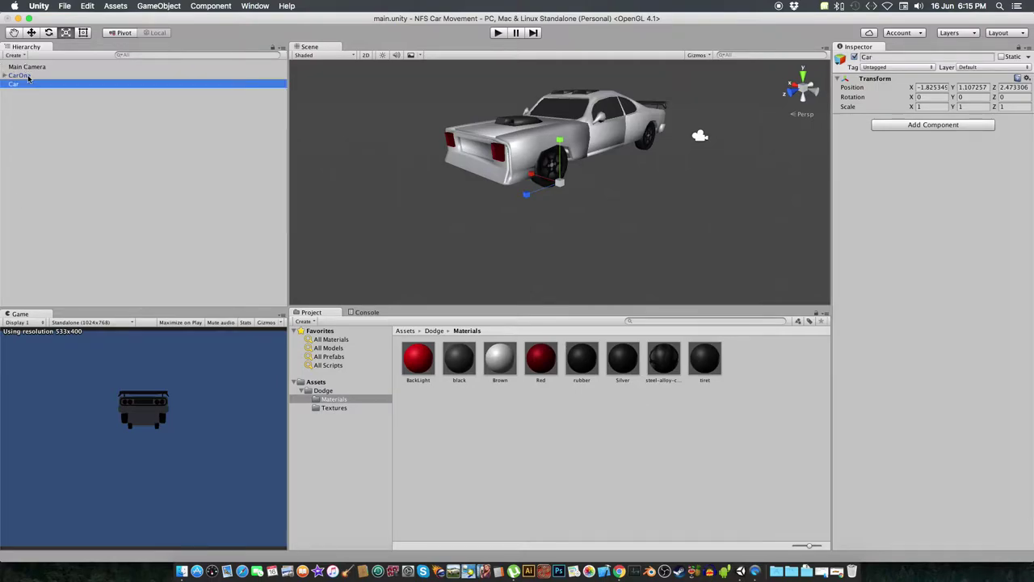
# Give Car a Rigidbody with mass 2000, Interpolate and Continuous collision, and parent CarOne under it.
pyautogui.click(949, 126)
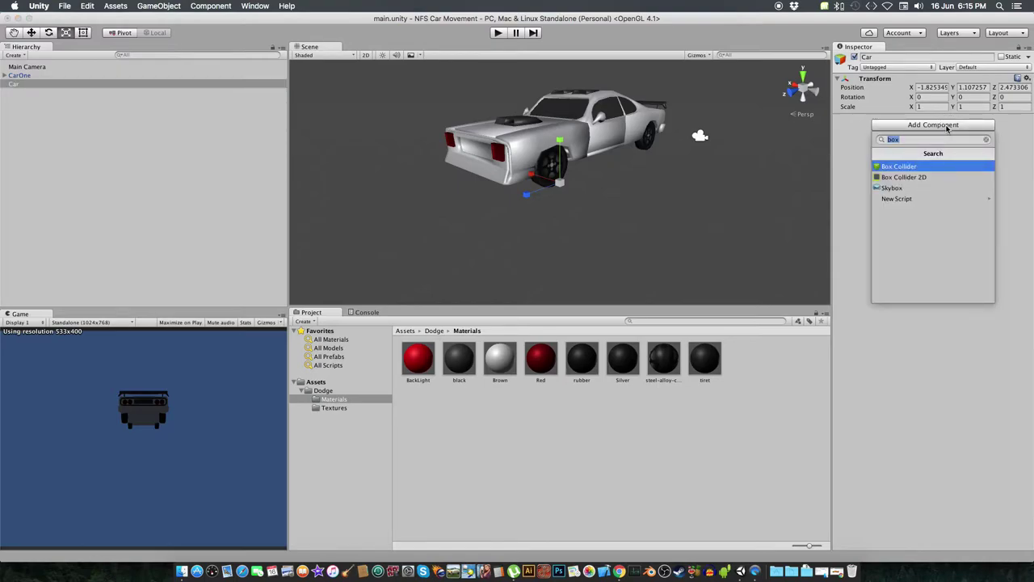
pyautogui.write('rigi')
pyautogui.press('Return')
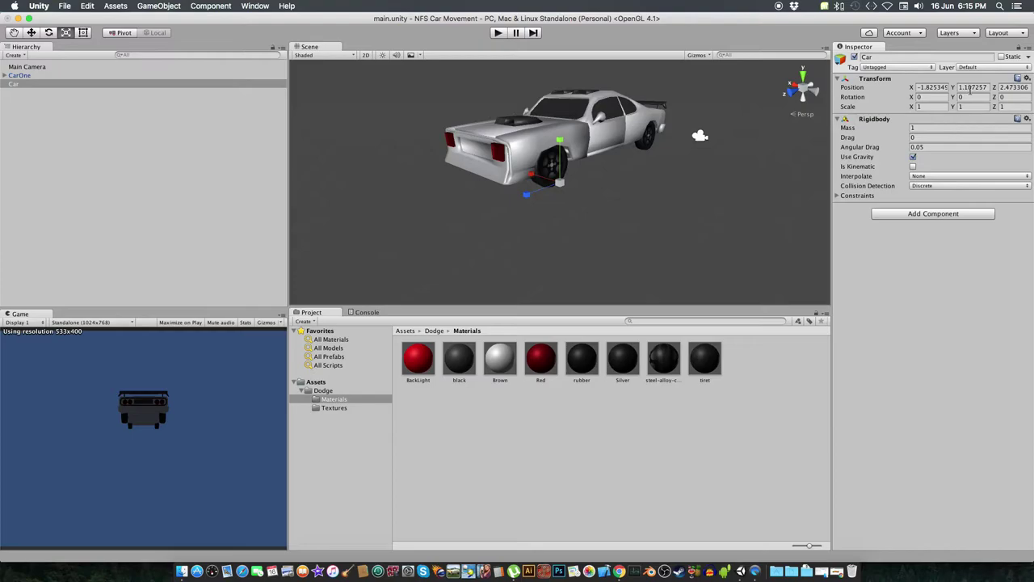
pyautogui.click(928, 126)
pyautogui.press('Tab')
pyautogui.press('Tab')
pyautogui.press('Tab')
pyautogui.press('Tab')
pyautogui.click(939, 175)
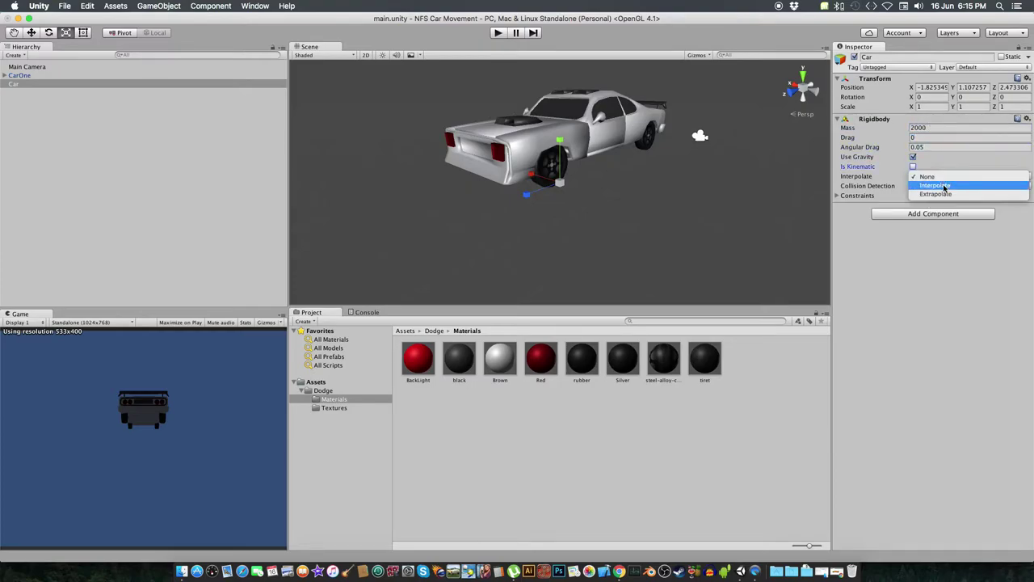
pyautogui.click(939, 186)
pyautogui.click(941, 186)
pyautogui.click(957, 196)
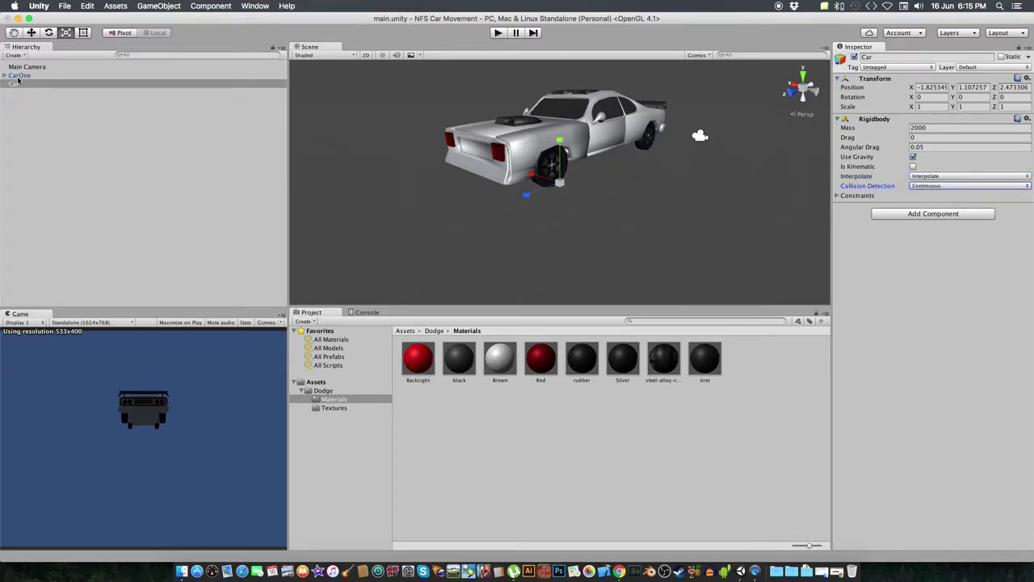
pyautogui.moveTo(21, 77); pyautogui.dragTo(21, 78)
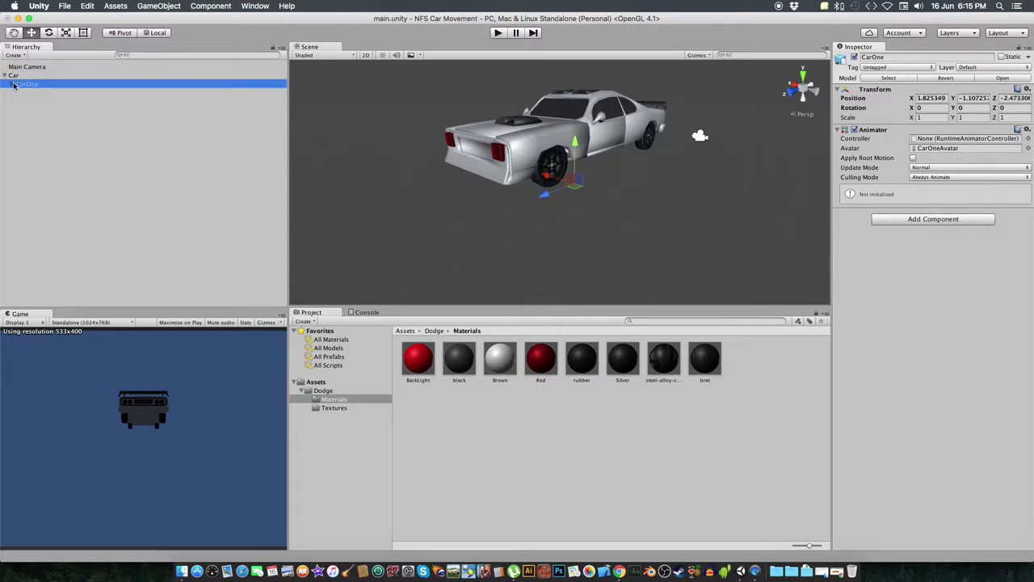
# Rename CarOne to Body and remove its Animator component.
pyautogui.click(11, 84)
pyautogui.click(35, 85)
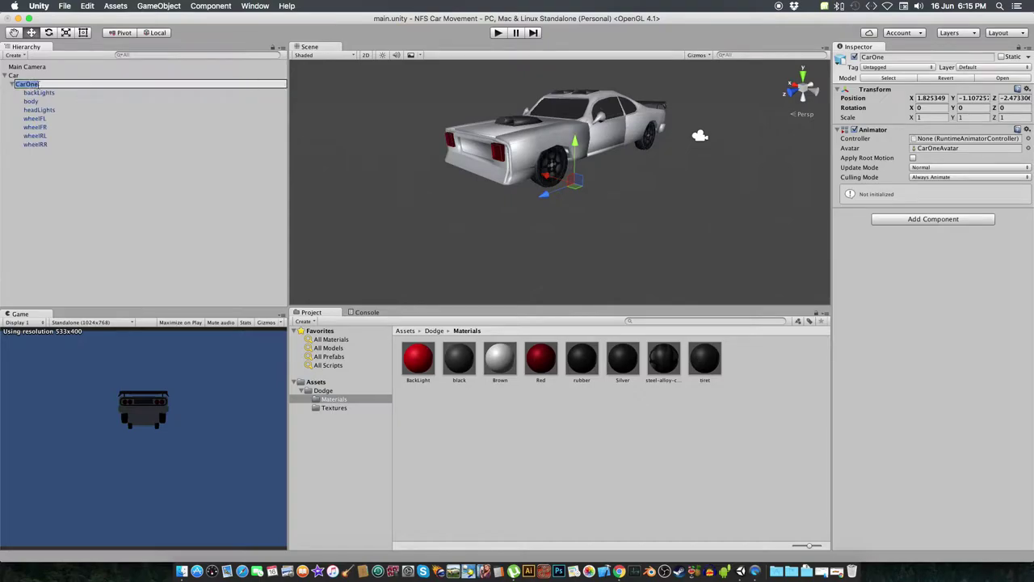
pyautogui.write('Body')
pyautogui.press('Return')
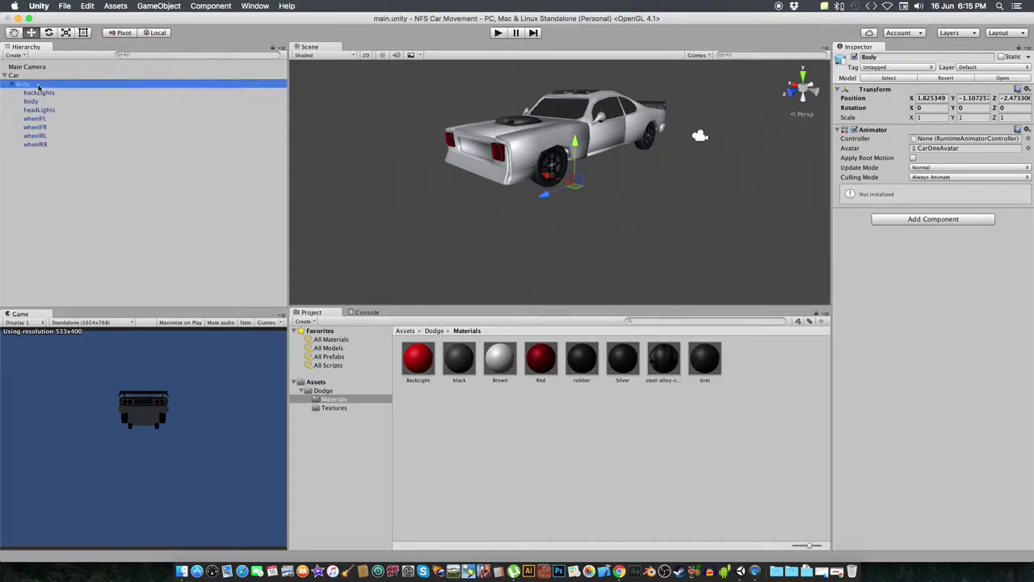
pyautogui.click(1027, 130)
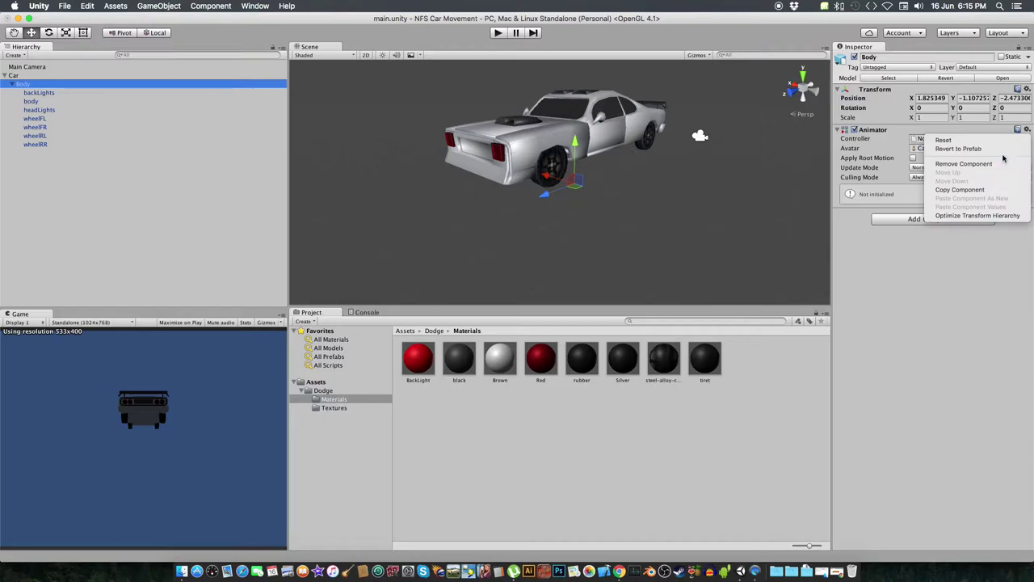
pyautogui.click(929, 163)
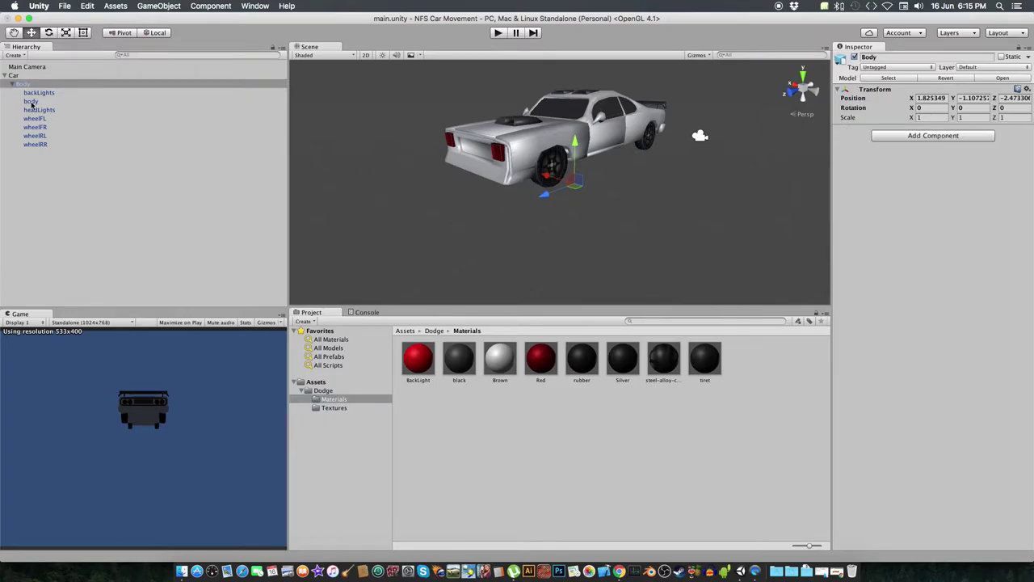
# Reorder the body mesh to be Body's first child.
pyautogui.moveTo(32, 102); pyautogui.dragTo(34, 85)
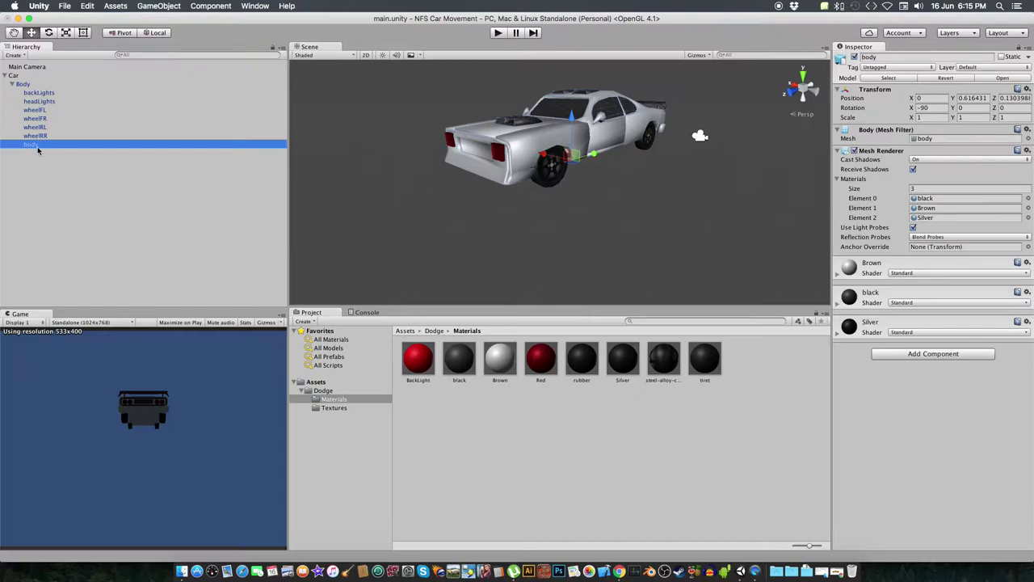
pyautogui.moveTo(37, 150); pyautogui.dragTo(33, 89)
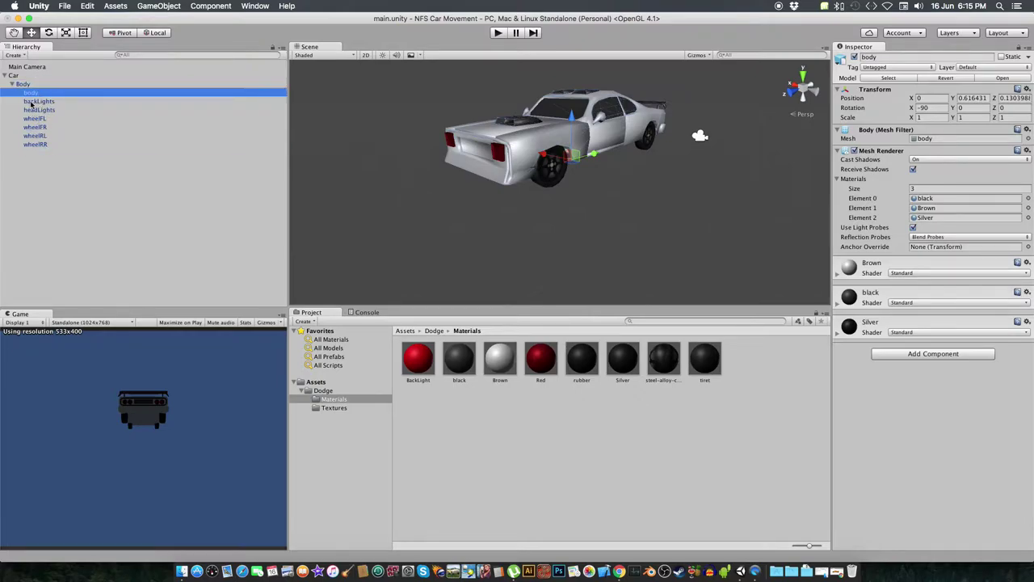
pyautogui.click(20, 76)
# Create an empty WheelColliders child under Car and duplicate it as Tires.
pyautogui.rightClick(24, 74)
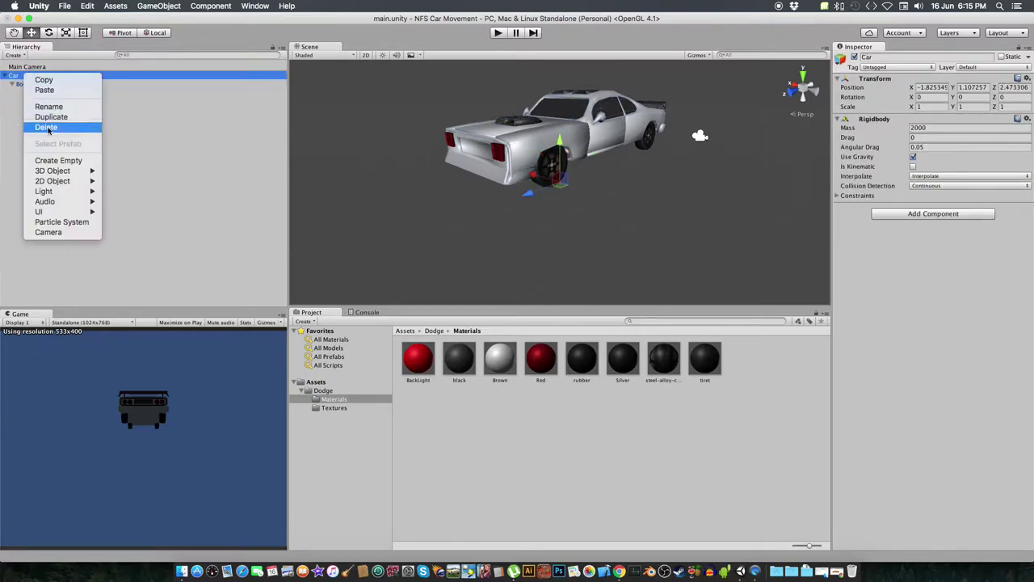
pyautogui.click(50, 161)
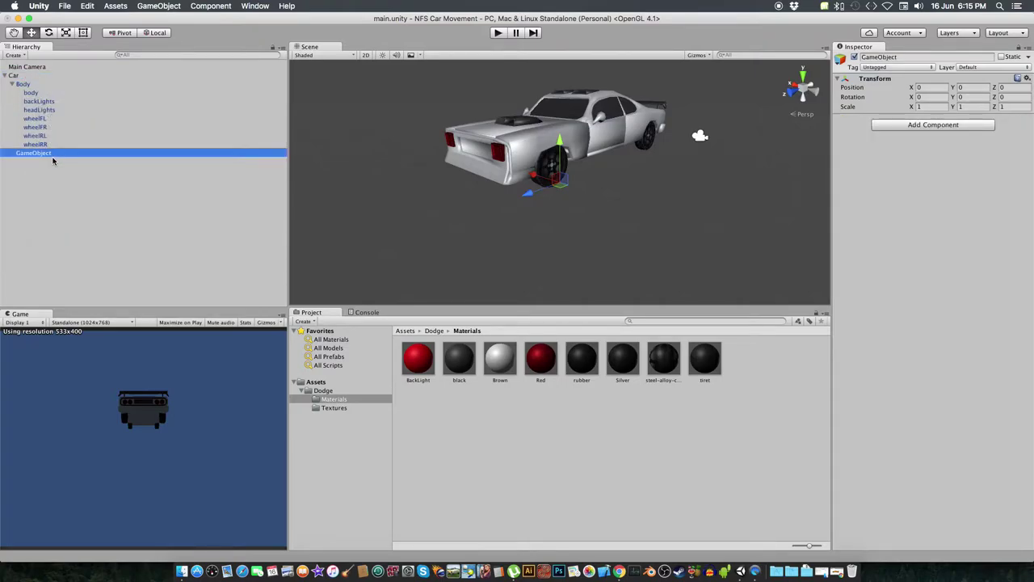
pyautogui.press('Return')
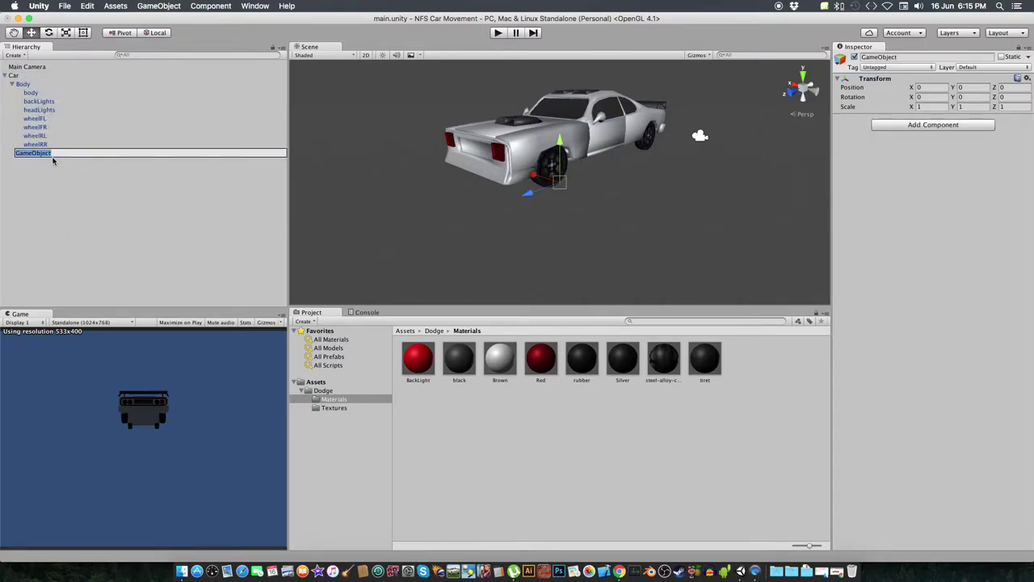
pyautogui.write('Wheel')
pyautogui.write('Collide')
pyautogui.write('rs')
pyautogui.press('Return')
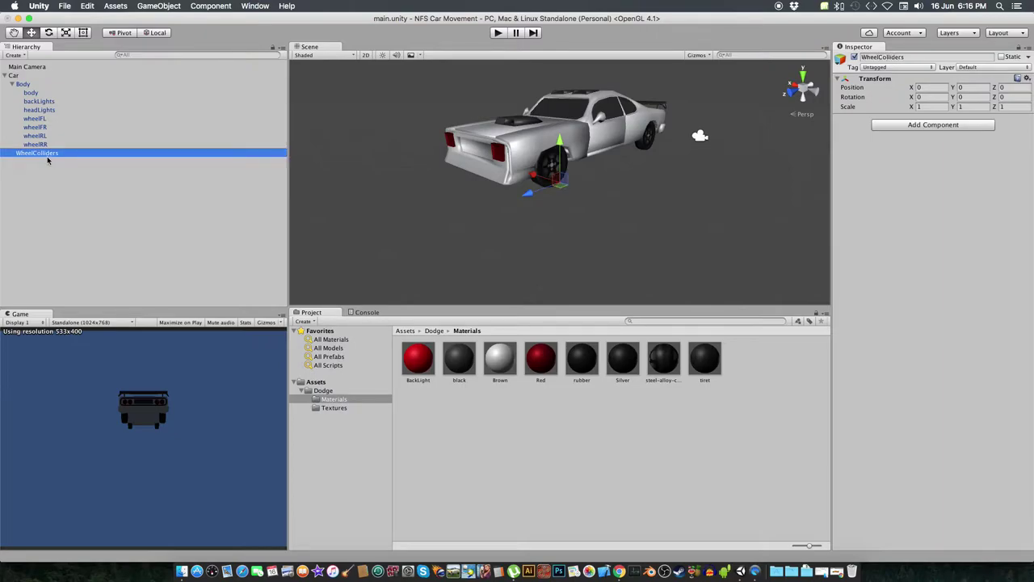
pyautogui.press('super+d')
pyautogui.press('Return')
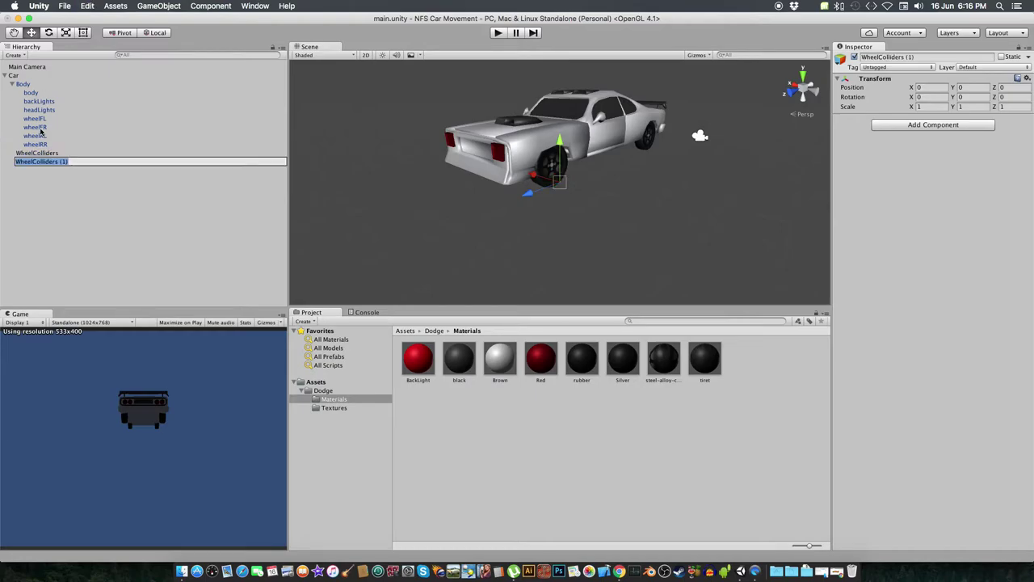
pyautogui.write('Tires')
pyautogui.press('Return')
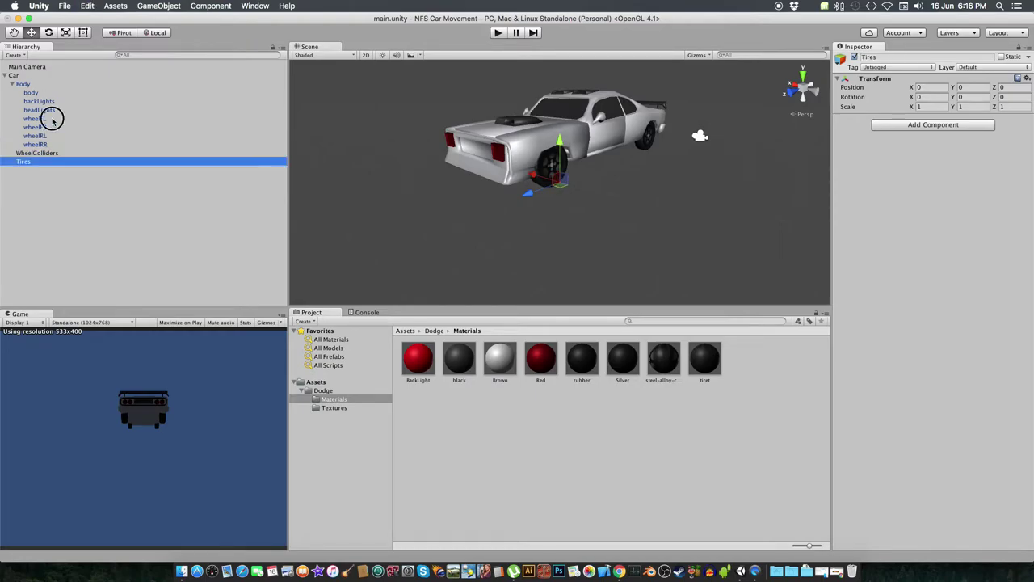
# Move the four wheels into Tires, breaking the prefab instance.
pyautogui.click(37, 118)
pyautogui.keyDown('shift'); pyautogui.click(44, 143); pyautogui.keyUp('shift')
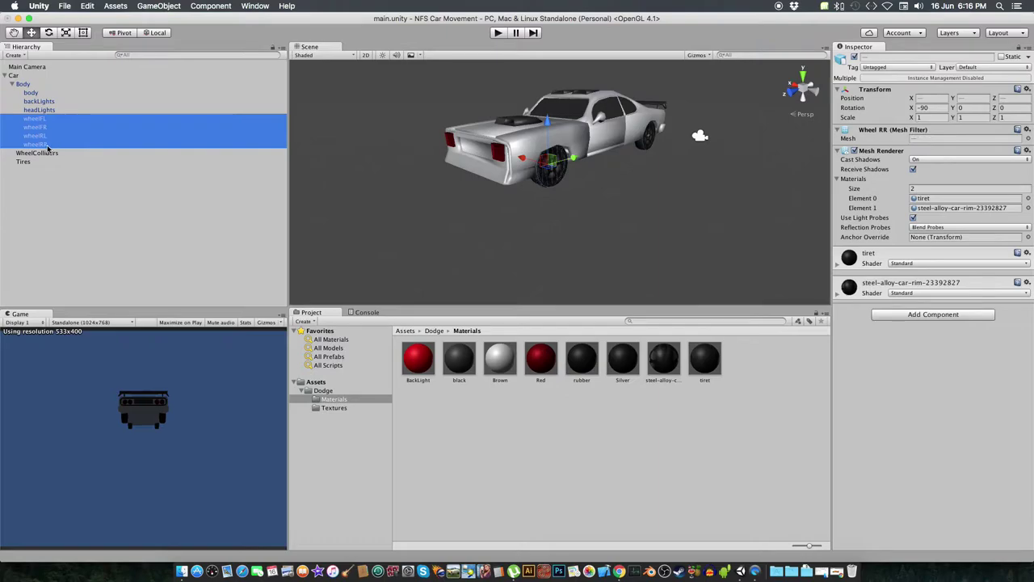
pyautogui.moveTo(48, 147)
pyautogui.mouseDown()
pyautogui.moveTo(28, 163)
pyautogui.moveTo(51, 162)
pyautogui.mouseUp()
pyautogui.click(593, 196)
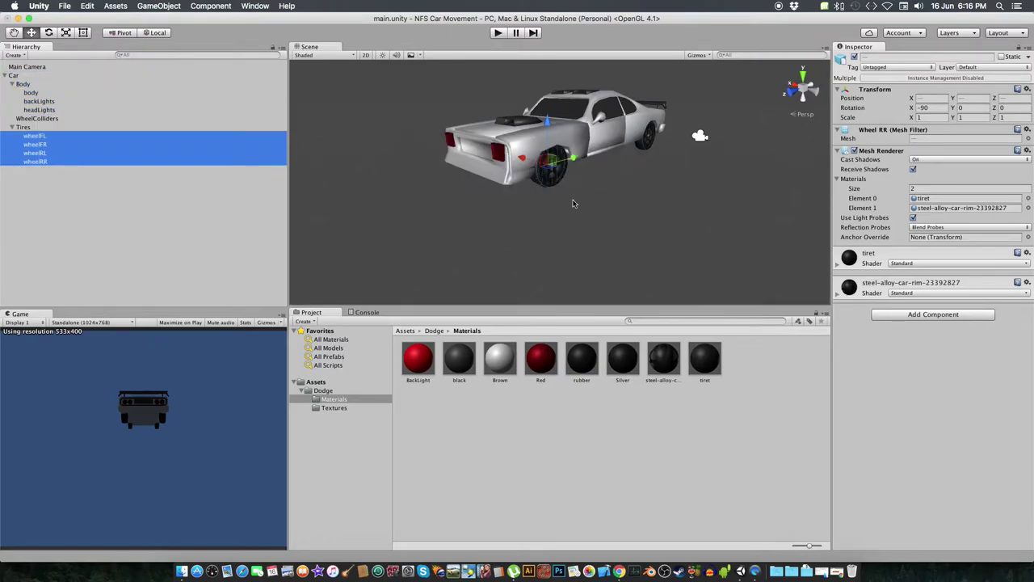
pyautogui.click(12, 128)
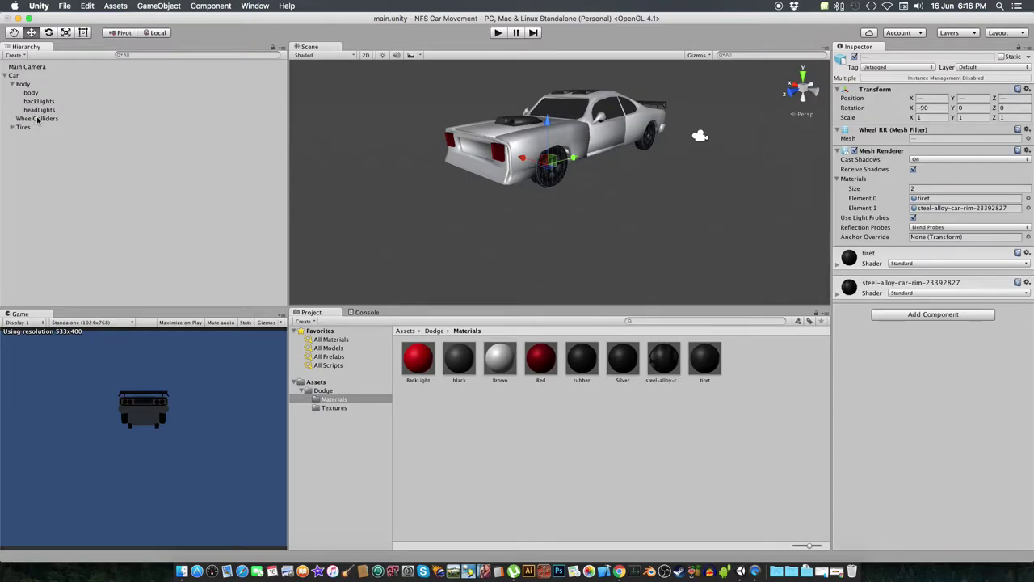
pyautogui.click(12, 128)
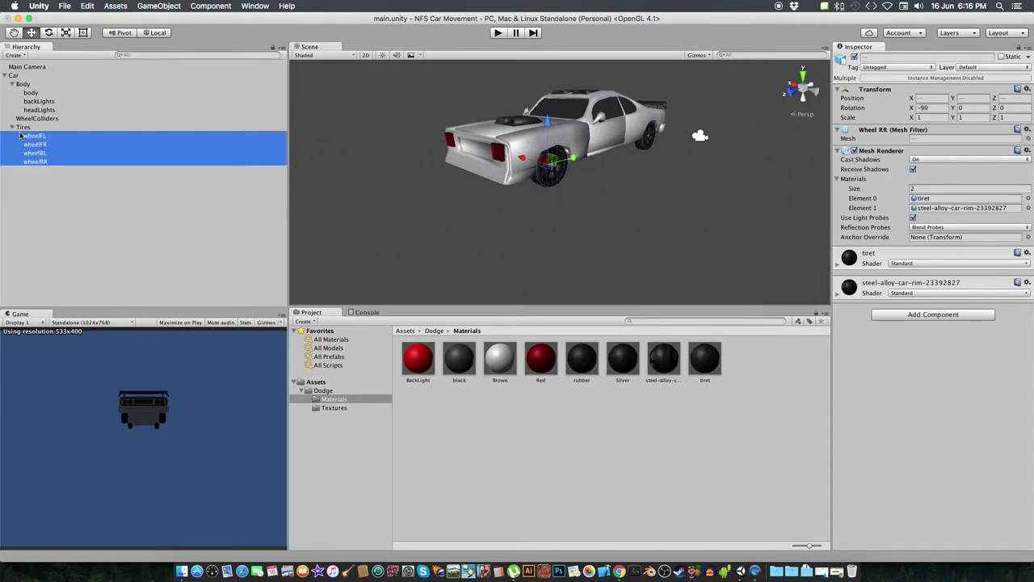
pyautogui.click(12, 127)
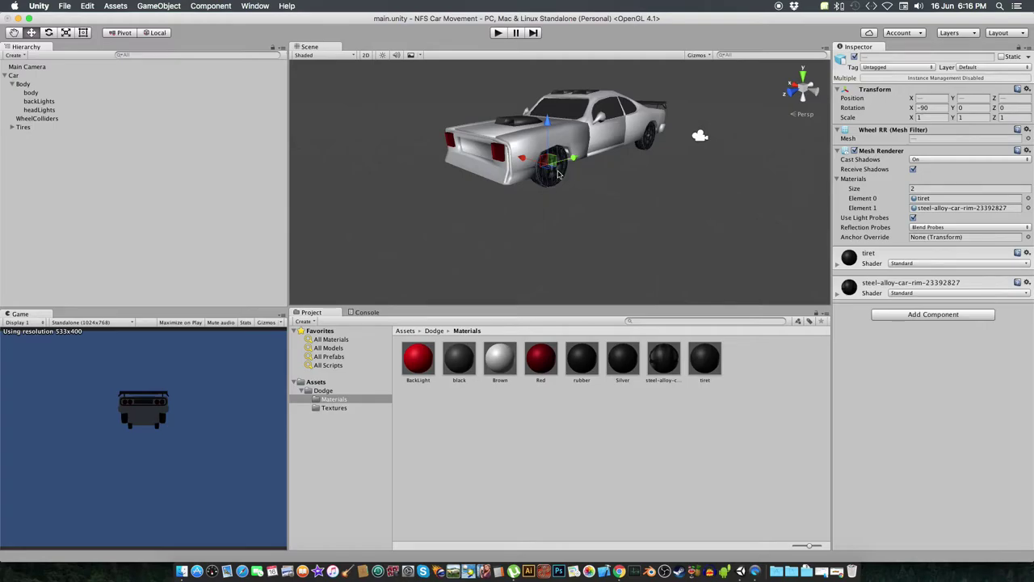
# Create empty Front and Rear groups inside Tires.
pyautogui.rightClick(42, 118)
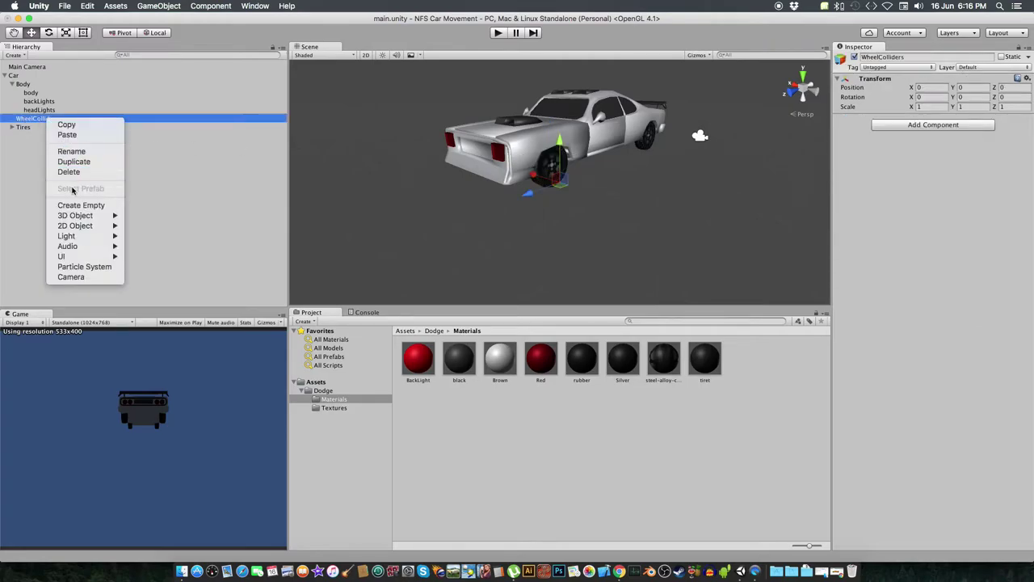
pyautogui.click(24, 130)
pyautogui.click(12, 127)
pyautogui.rightClick(16, 127)
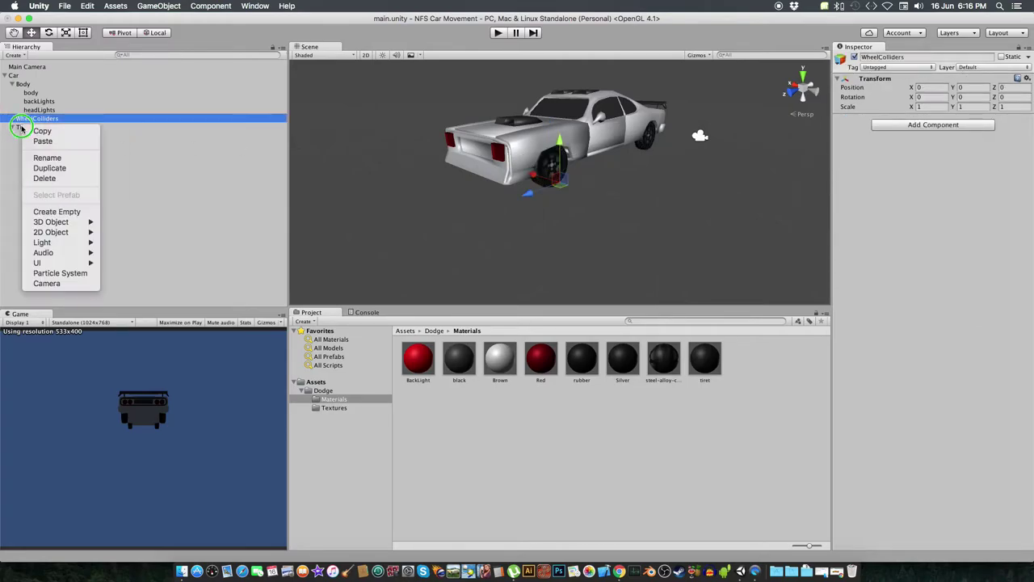
pyautogui.click(13, 137)
pyautogui.rightClick(39, 128)
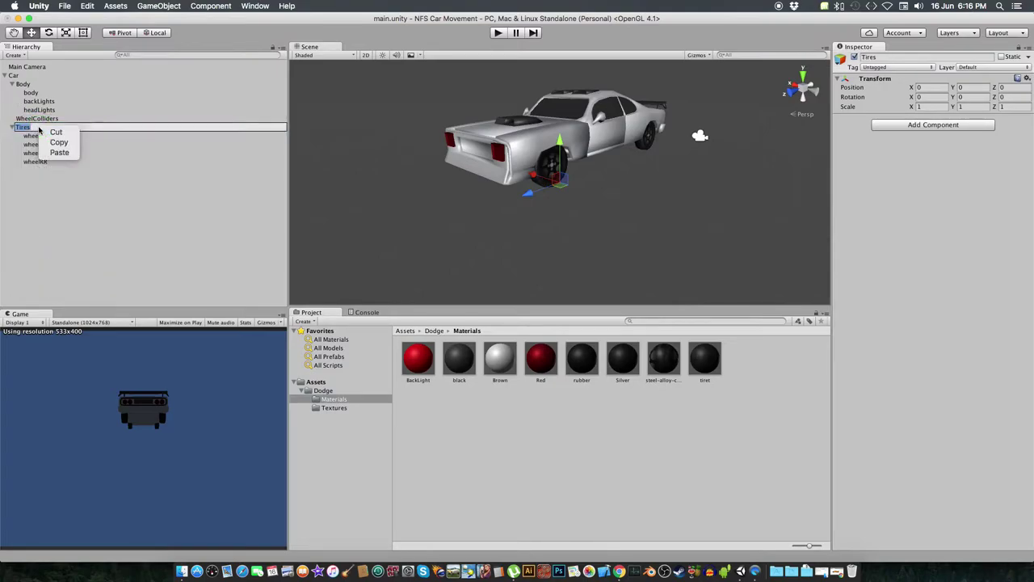
pyautogui.click(21, 147)
pyautogui.click(23, 127)
pyautogui.rightClick(36, 127)
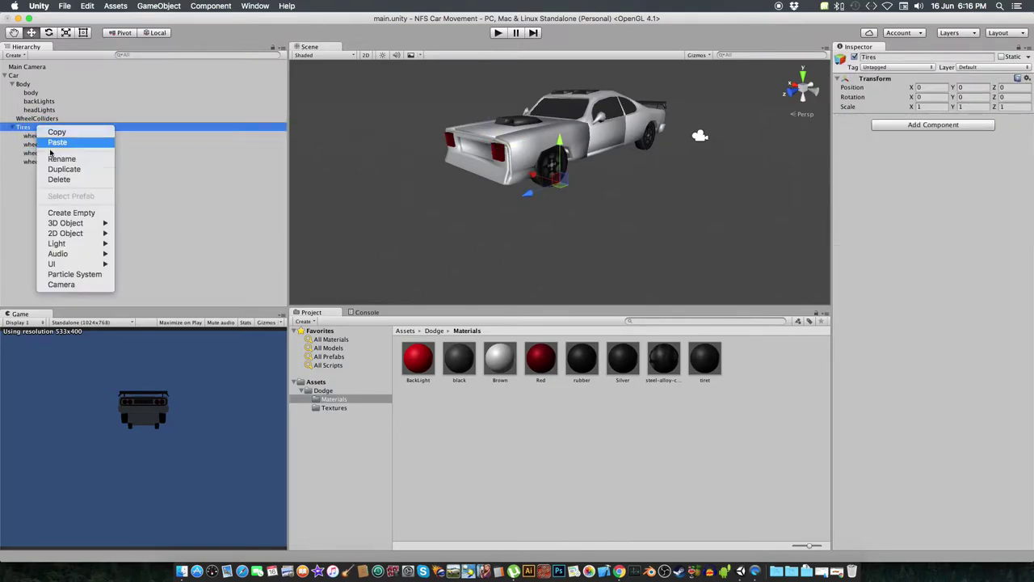
pyautogui.click(67, 213)
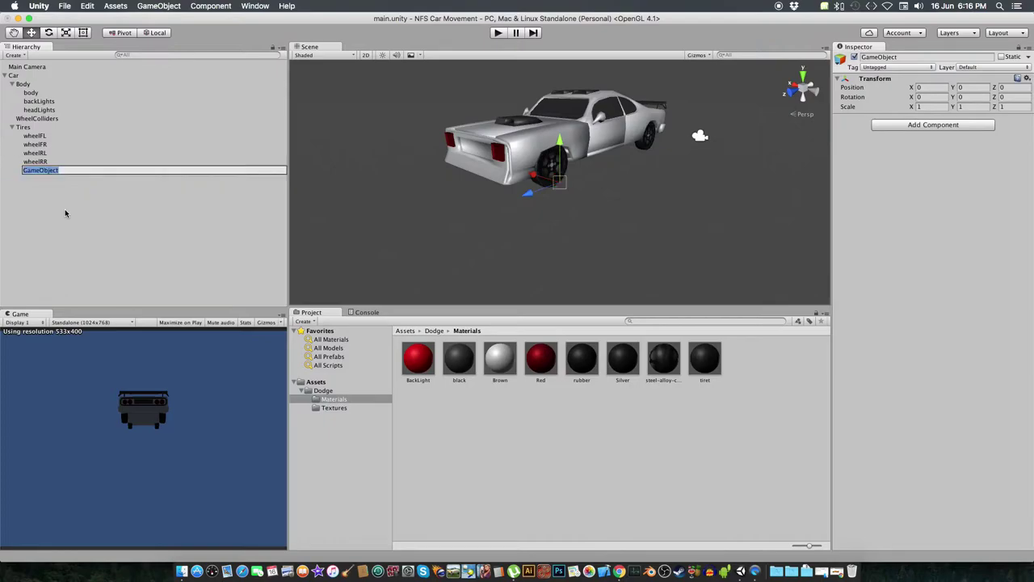
pyautogui.write('Front')
pyautogui.press('Return')
pyautogui.press('super+d')
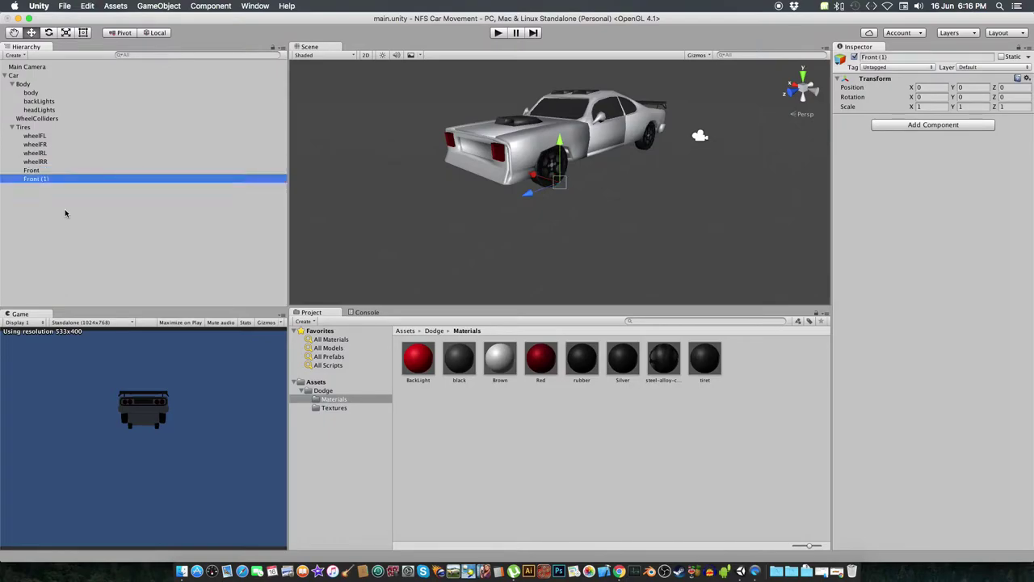
pyautogui.press('Return')
pyautogui.write('Rear')
pyautogui.press('Return')
# Move wheelFL and wheelFR into Front, wheelRL and wheelRR into Rear, and save the scene.
pyautogui.click(41, 136)
pyautogui.keyDown('shift'); pyautogui.click(36, 144); pyautogui.keyUp('shift')
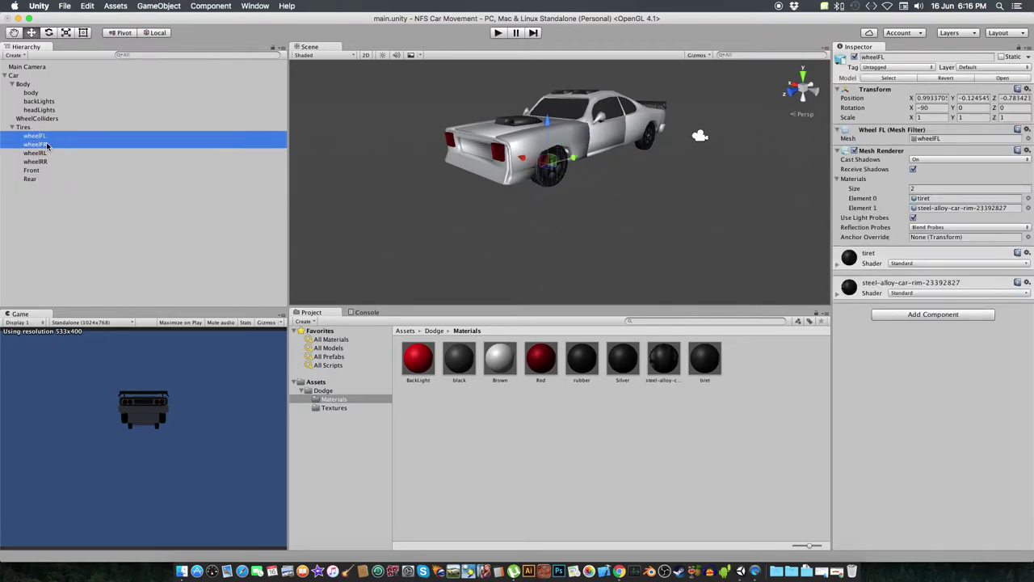
pyautogui.moveTo(36, 144); pyautogui.dragTo(32, 179)
pyautogui.click(36, 136)
pyautogui.keyDown('shift'); pyautogui.click(35, 144); pyautogui.keyUp('shift')
pyautogui.click(19, 162)
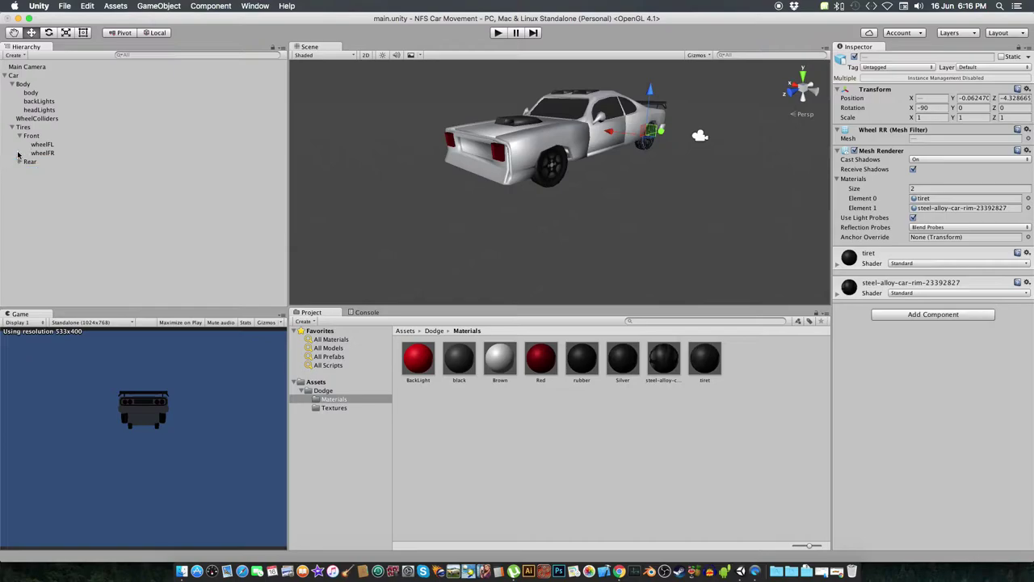
pyautogui.click(20, 135)
pyautogui.click(12, 126)
pyautogui.press('super+s')
pyautogui.click(40, 118)
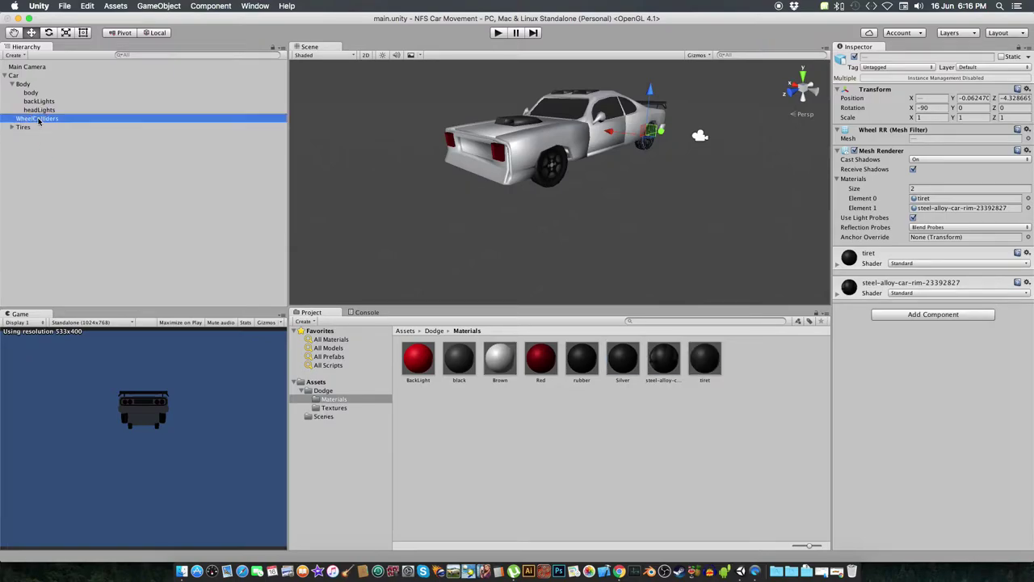
# Create an empty object named Front inside WheelColliders.
pyautogui.rightClick(44, 118)
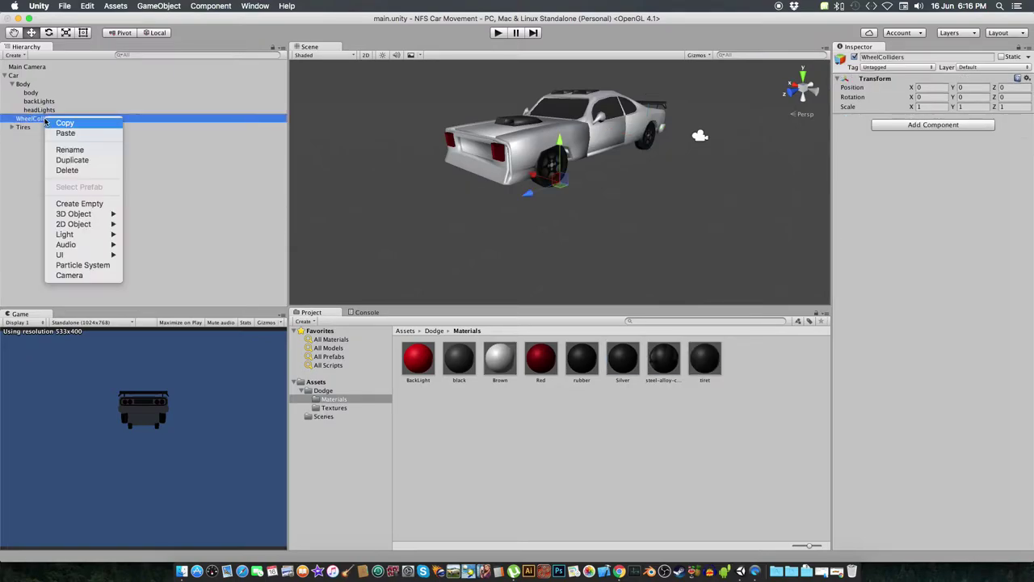
pyautogui.click(73, 205)
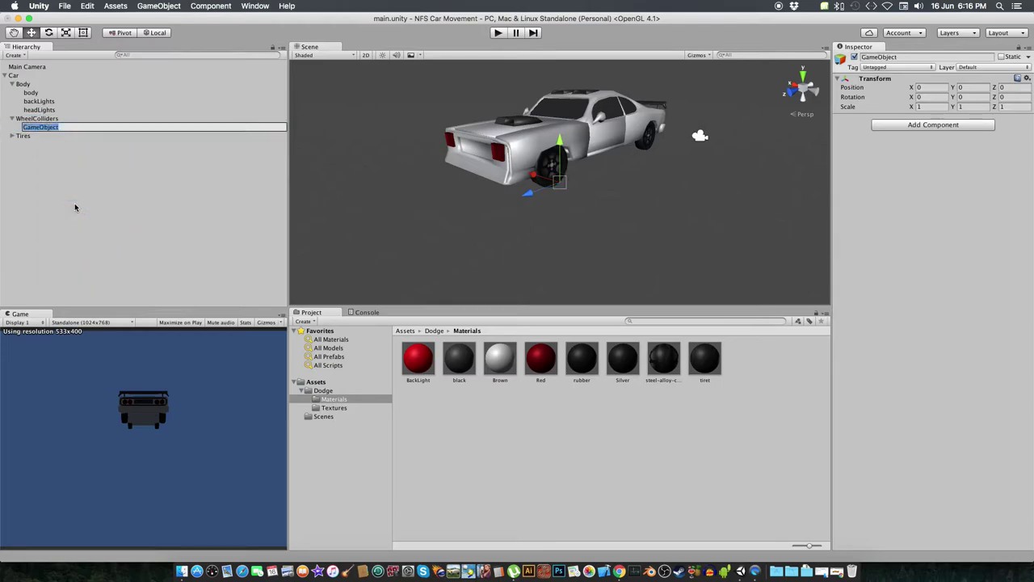
pyautogui.write('Front')
pyautogui.press('Return')
# Duplicate Front and rename the copy Rear.
pyautogui.press('super+d')
pyautogui.press('Return')
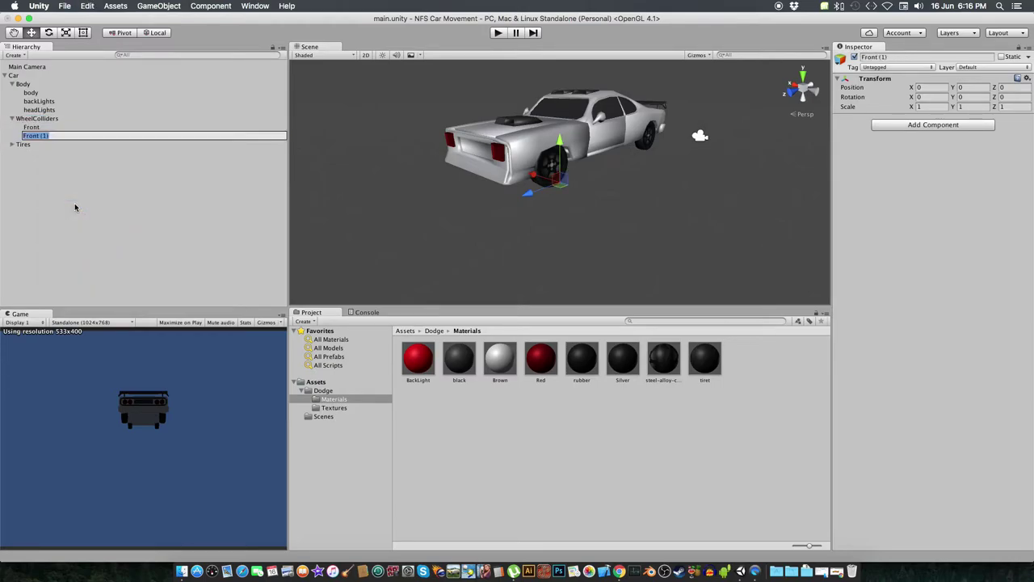
pyautogui.write('Rear')
pyautogui.press('Return')
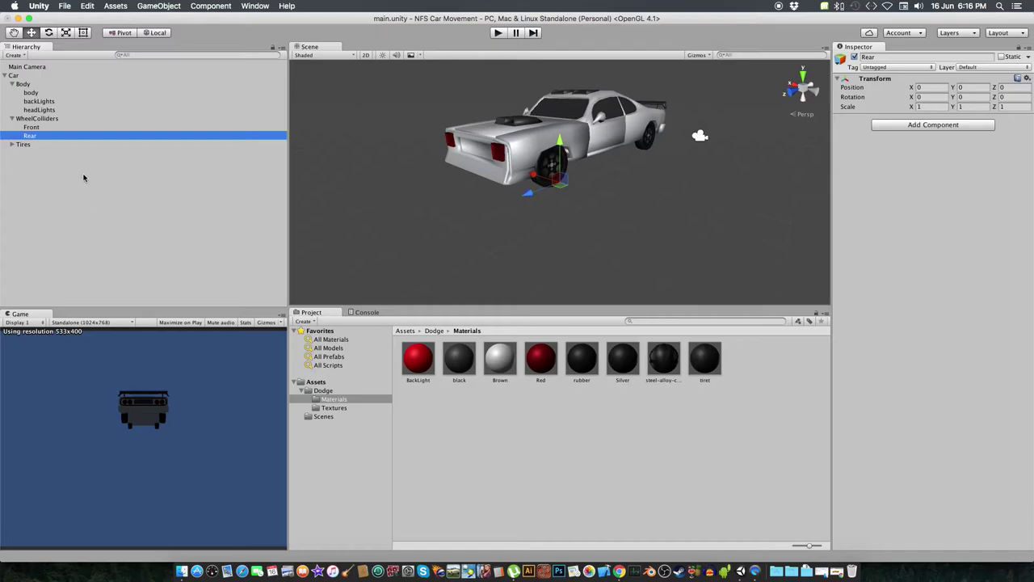
# Set the Car's Transform Position to 0, 0, 0.
pyautogui.doubleClick(31, 126)
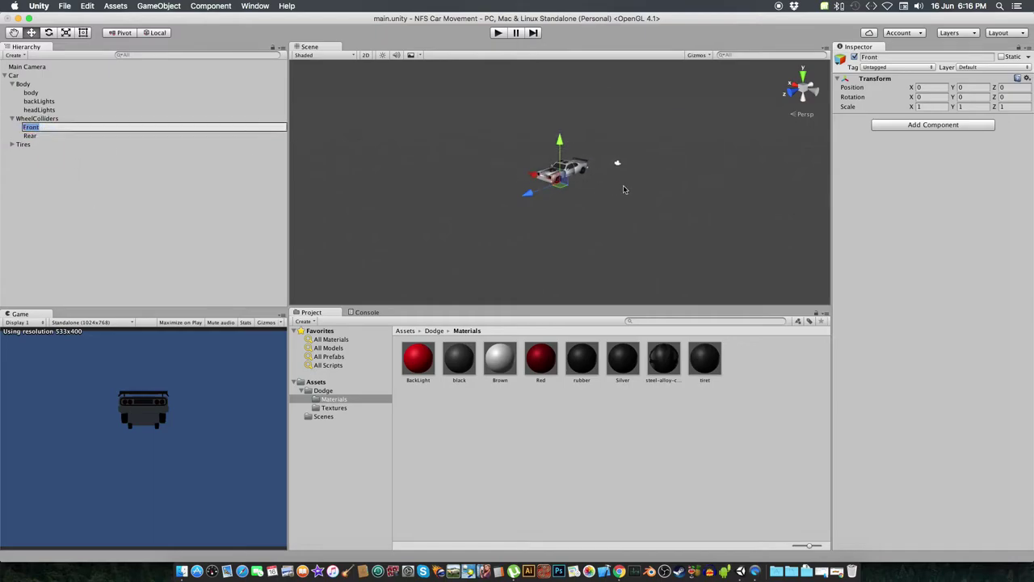
pyautogui.scroll(5, 624, 185)
pyautogui.scroll(3, 624, 189)
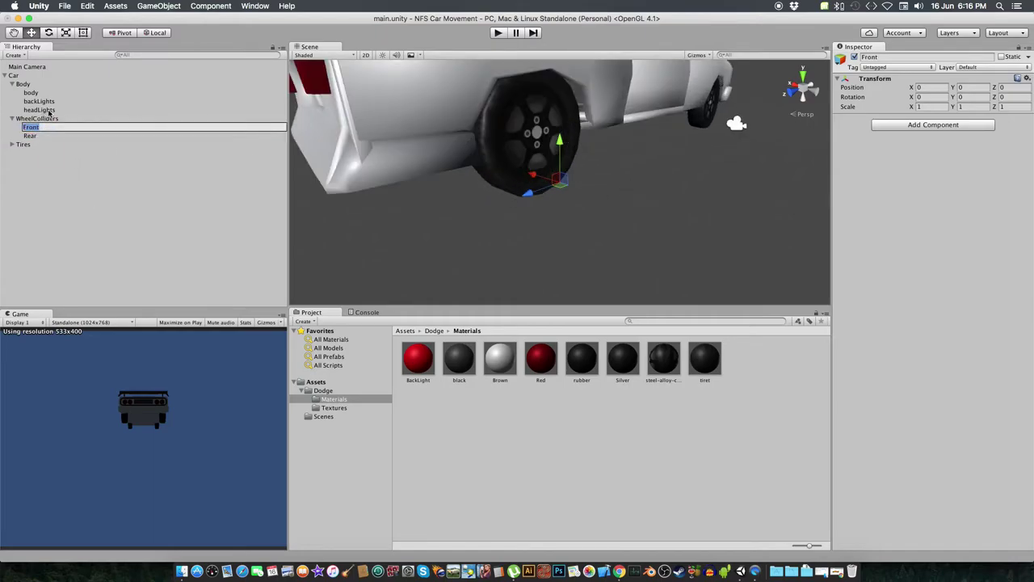
pyautogui.click(39, 75)
pyautogui.click(35, 83)
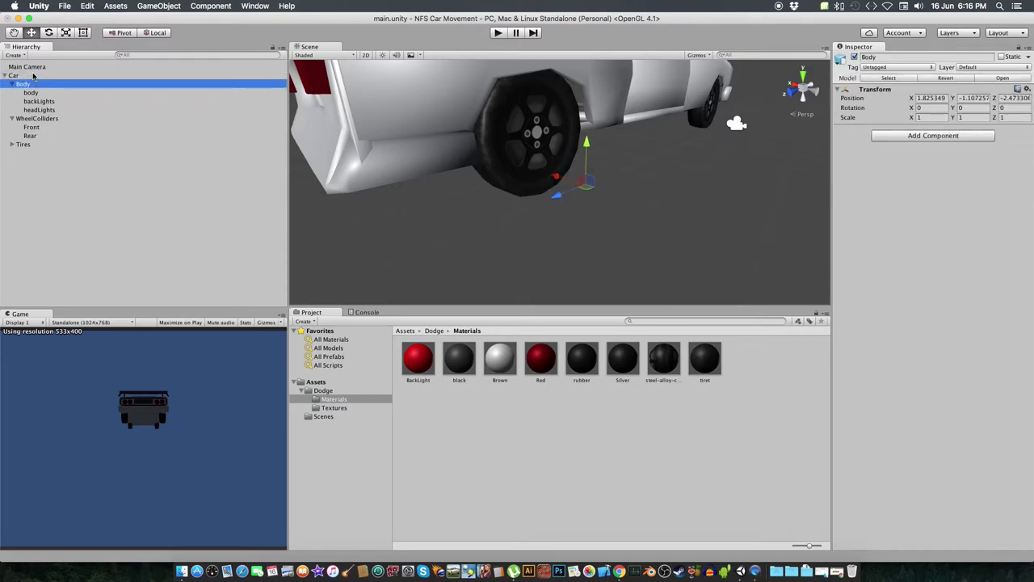
pyautogui.click(33, 75)
pyautogui.click(933, 87)
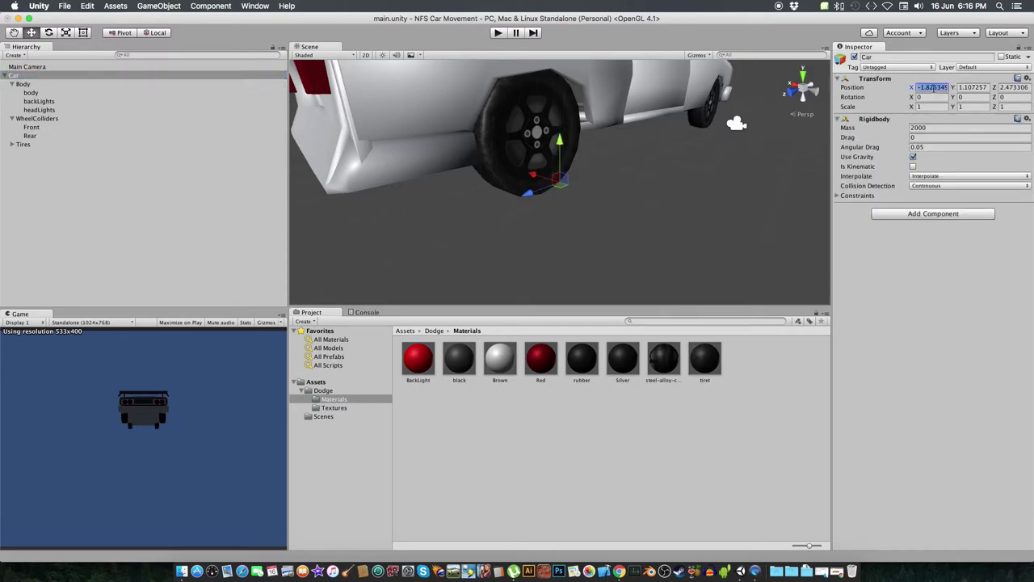
pyautogui.write('0')
pyautogui.press('Tab')
pyautogui.write('0')
pyautogui.press('Tab')
pyautogui.write('0')
pyautogui.press('Return')
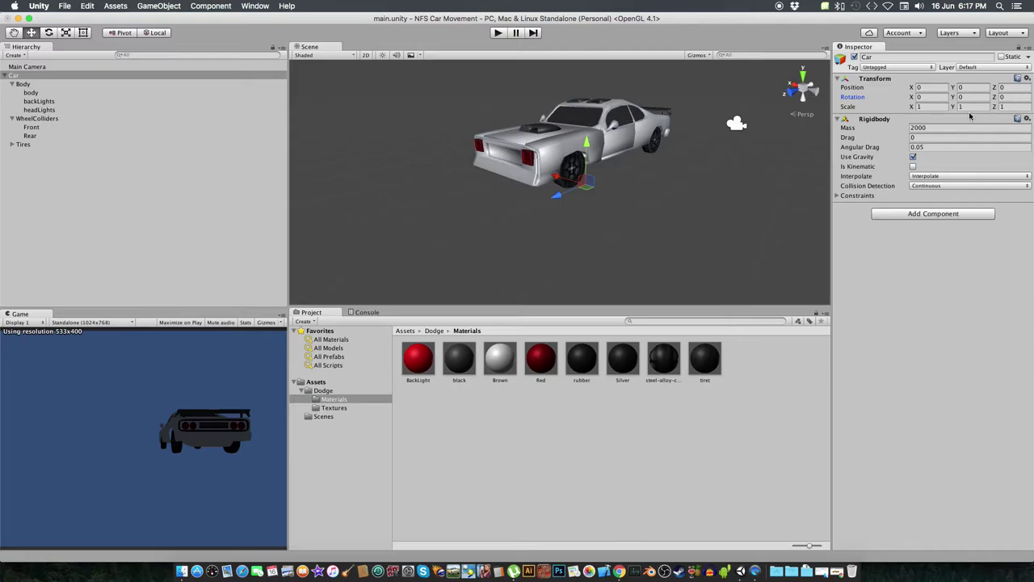
# Try zeroing the Body's position, then undo both Body position changes.
pyautogui.click(35, 84)
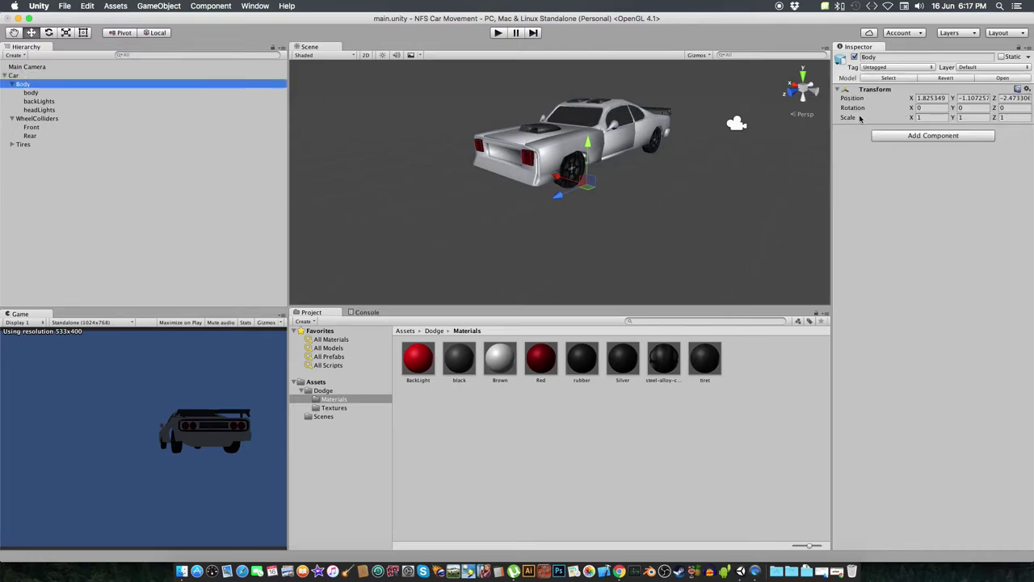
pyautogui.click(933, 98)
pyautogui.write('0')
pyautogui.press('Tab')
pyautogui.write('0')
pyautogui.press('Tab')
pyautogui.write('0')
pyautogui.press('Tab')
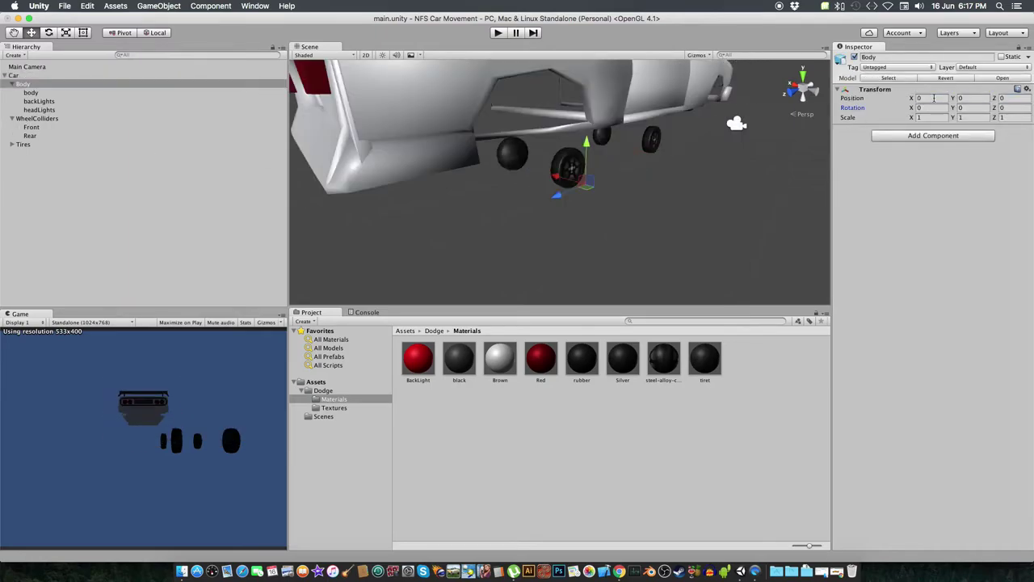
pyautogui.press('super+z')
pyautogui.press('super+z')
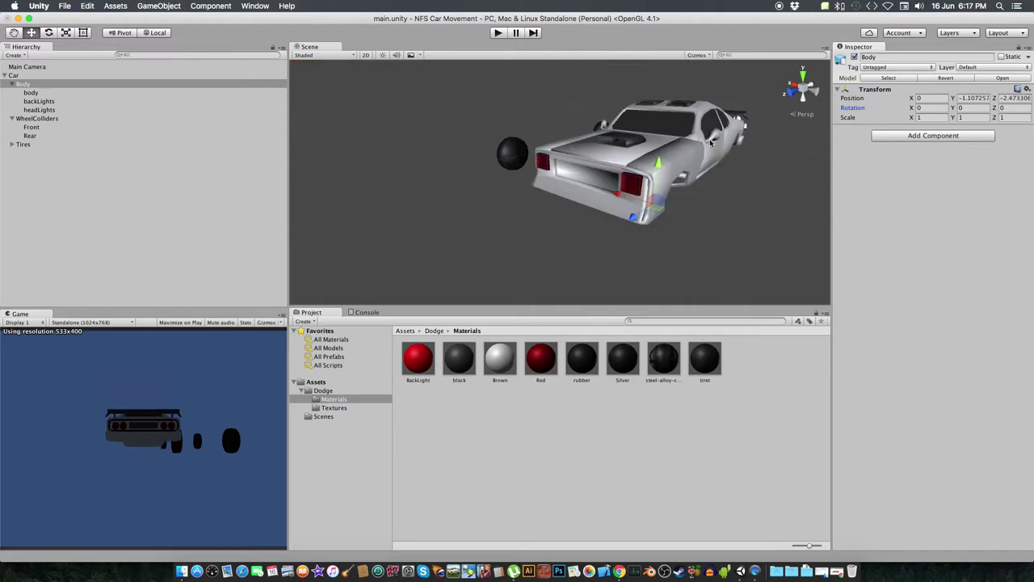
pyautogui.press('super+z')
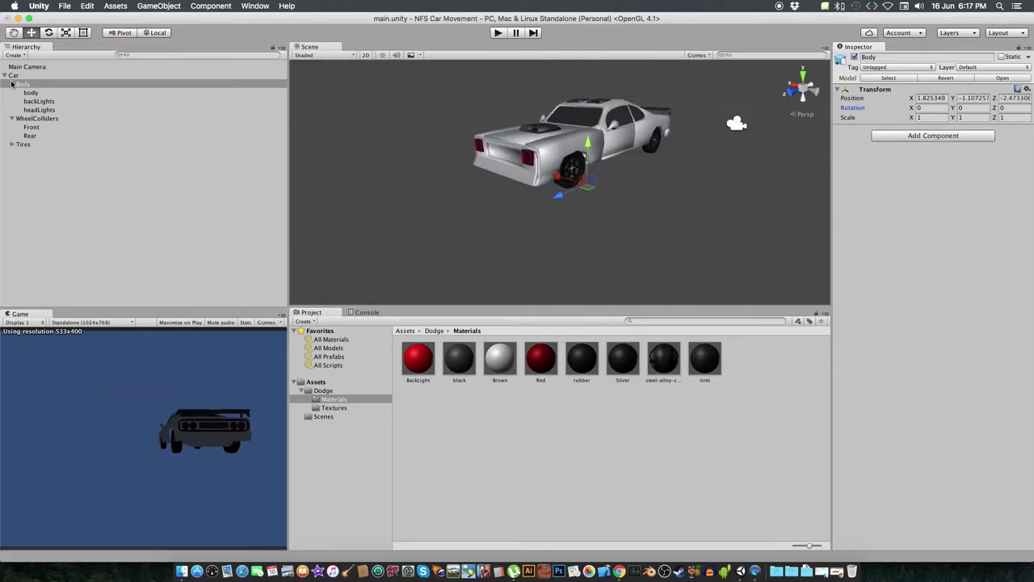
# Set Body, WheelColliders and Tires together to position 0, 0, 0.
pyautogui.click(10, 84)
pyautogui.keyDown('super'); pyautogui.click(37, 92); pyautogui.keyUp('super')
pyautogui.keyDown('super'); pyautogui.click(23, 118); pyautogui.keyUp('super')
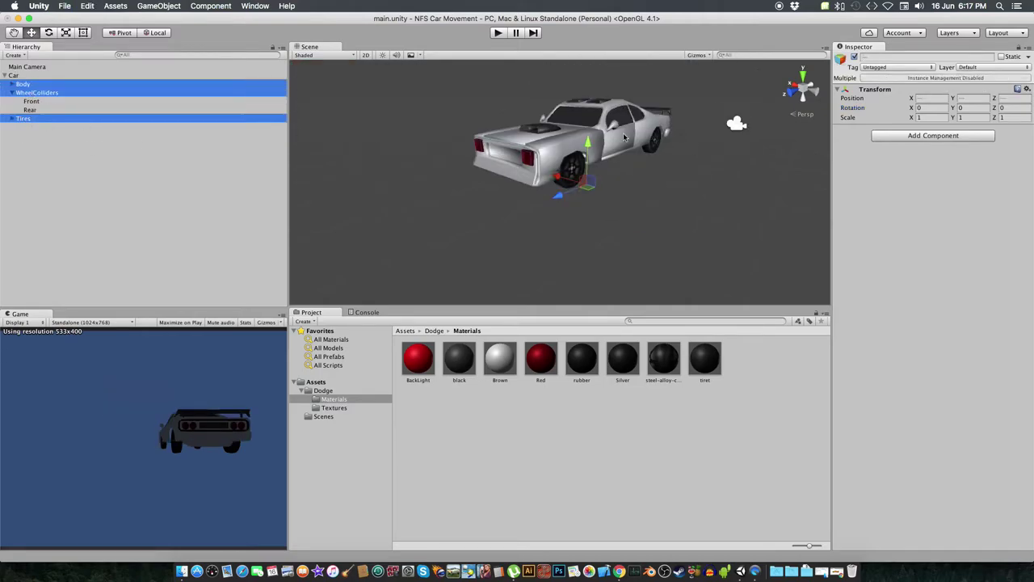
pyautogui.click(940, 98)
pyautogui.write('0')
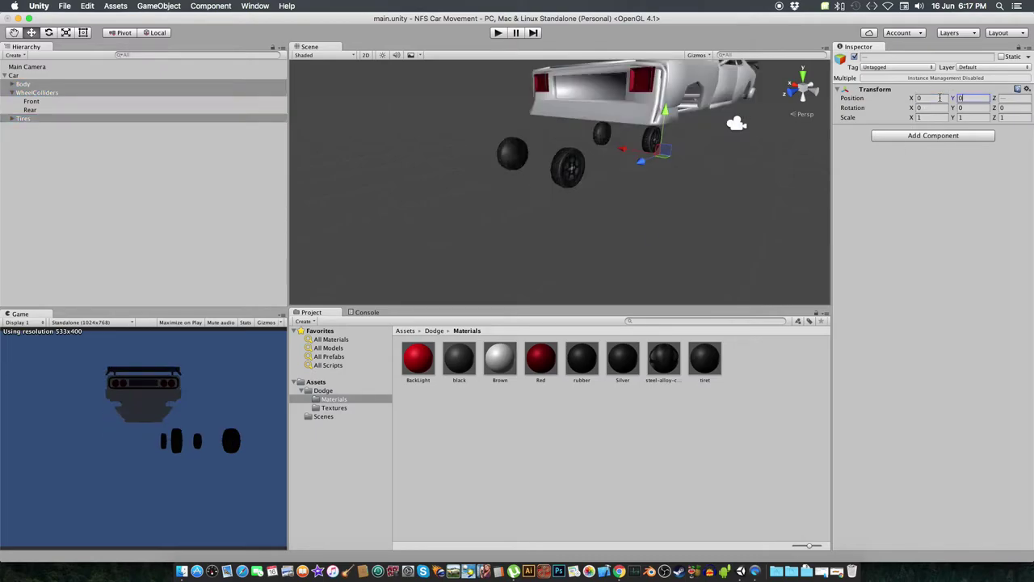
pyautogui.press('Tab')
pyautogui.write('0')
pyautogui.press('Tab')
pyautogui.write('0')
pyautogui.press('Tab')
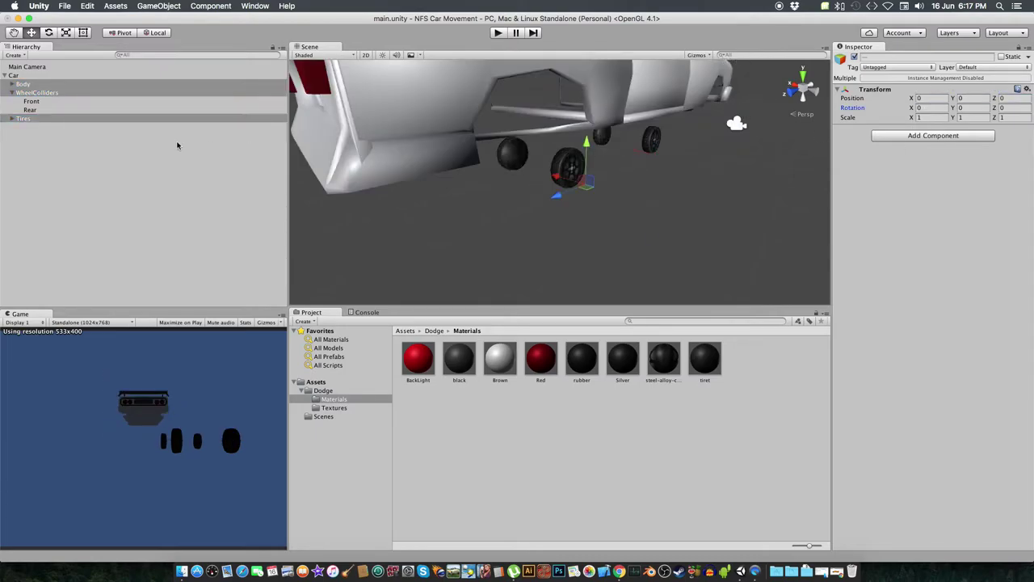
# Select wheelFL, wheelFR, wheelRL and wheelRR, then undo back to their original positions.
pyautogui.click(9, 118)
pyautogui.click(30, 126)
pyautogui.click(19, 127)
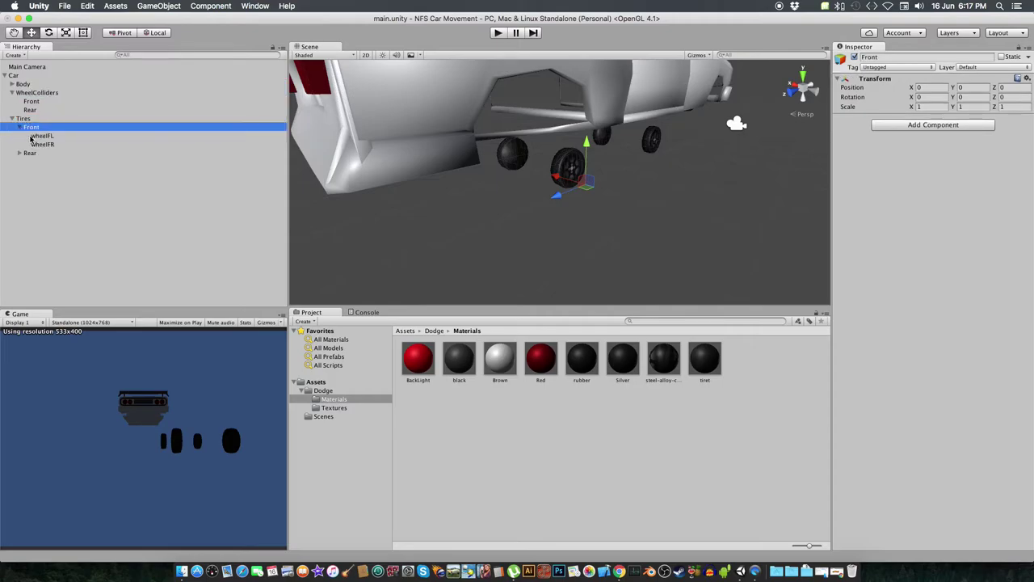
pyautogui.click(39, 136)
pyautogui.click(41, 145)
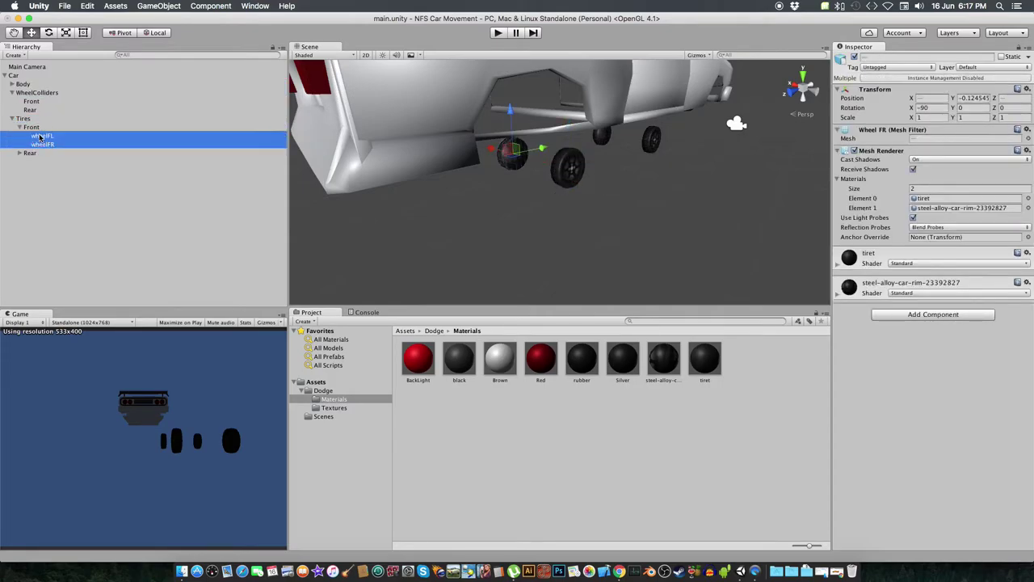
pyautogui.keyDown('super'); pyautogui.click(40, 136); pyautogui.keyUp('super')
pyautogui.click(19, 153)
pyautogui.keyDown('super'); pyautogui.click(40, 162); pyautogui.keyUp('super')
pyautogui.keyDown('super'); pyautogui.click(42, 170); pyautogui.keyUp('super')
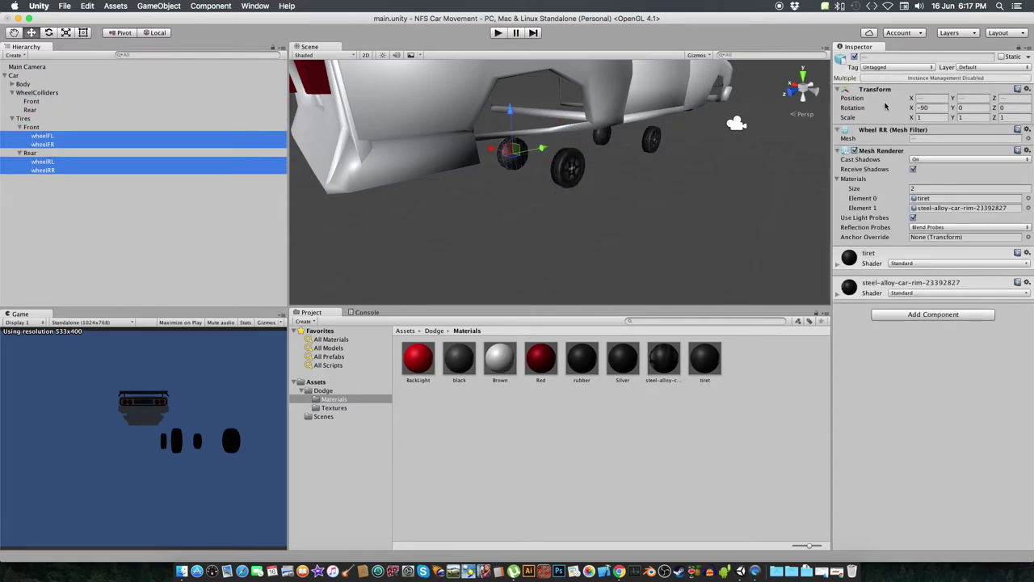
pyautogui.click(931, 98)
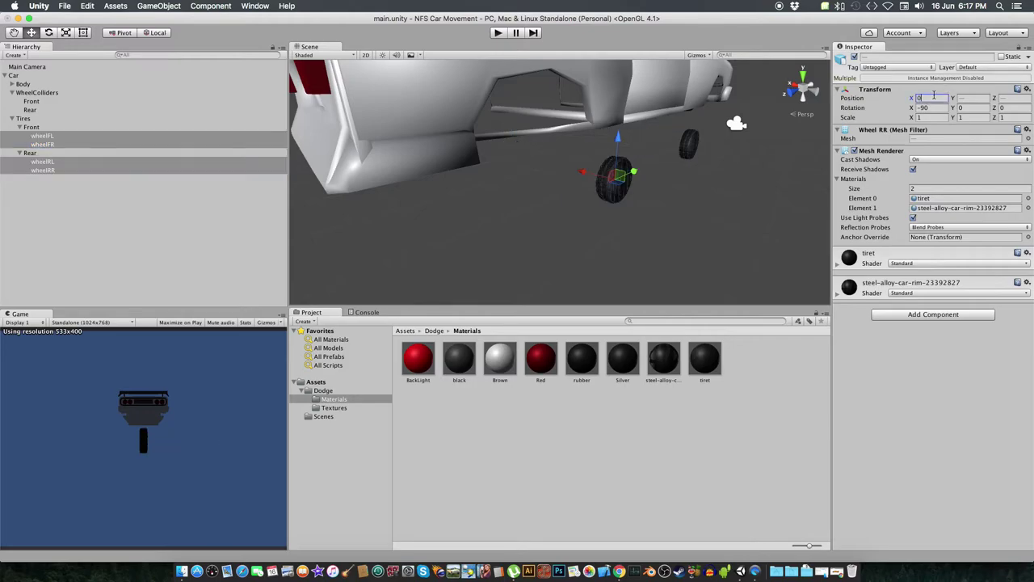
pyautogui.press('super+z')
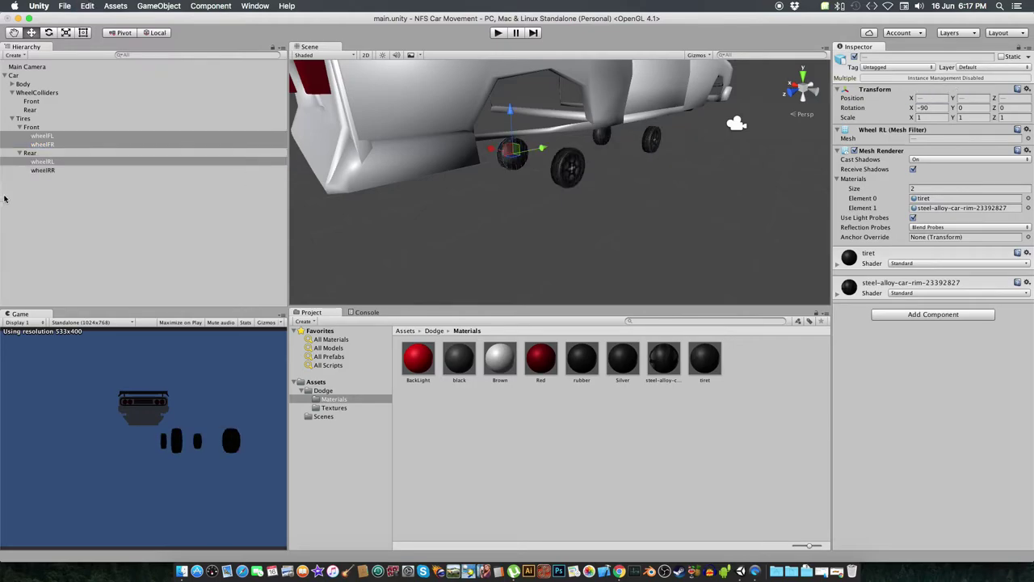
pyautogui.press('super+z')
pyautogui.press('super+z')
pyautogui.press('super+z')
pyautogui.press('super+z')
pyautogui.press('super+z')
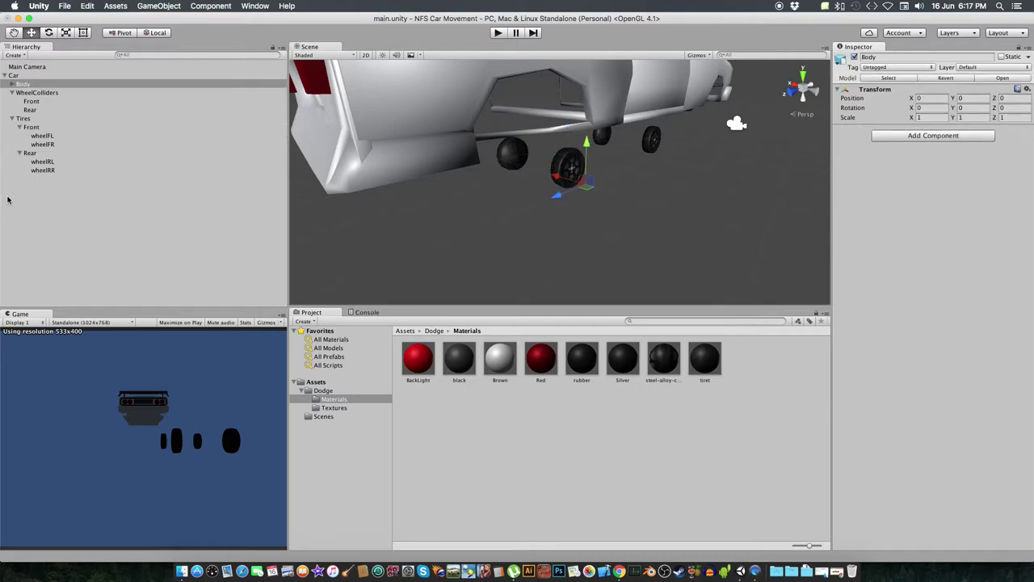
pyautogui.press('super+z')
pyautogui.press('super+z')
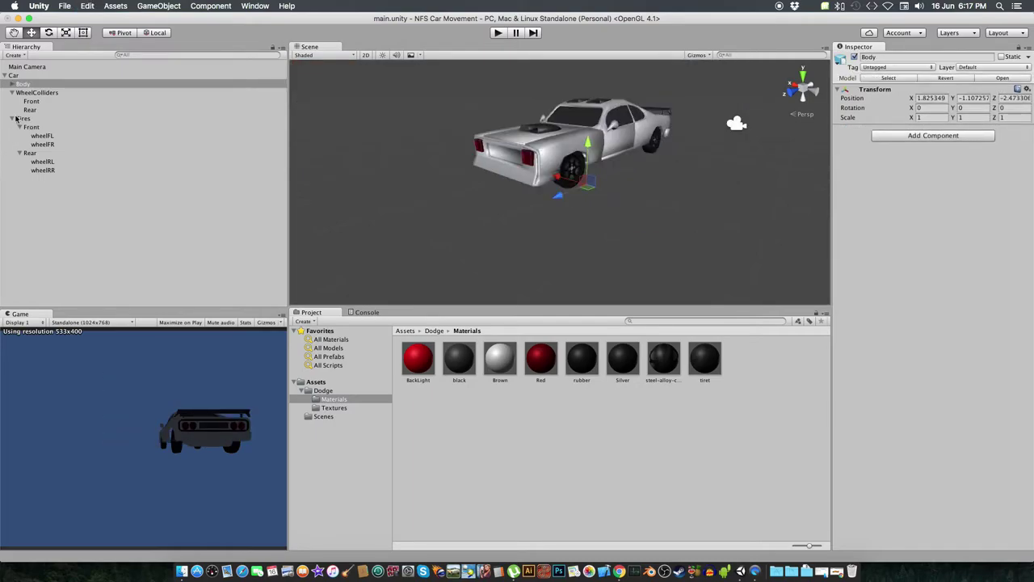
# Reselect all four wheels and drag them onto Body.
pyautogui.click(21, 128)
pyautogui.click(19, 136)
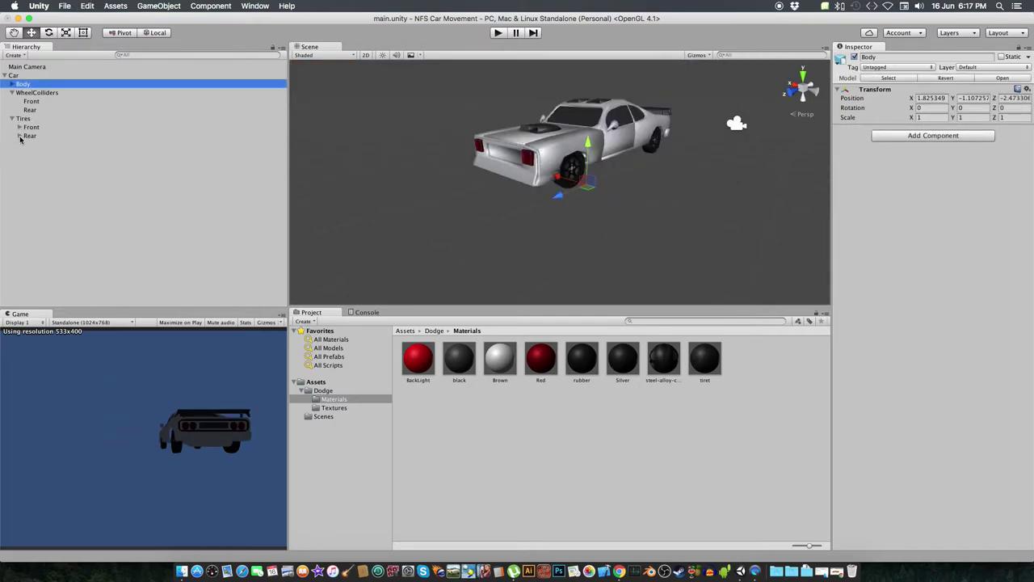
pyautogui.click(19, 136)
pyautogui.click(40, 144)
pyautogui.keyDown('shift'); pyautogui.click(42, 152); pyautogui.keyUp('shift')
pyautogui.click(20, 127)
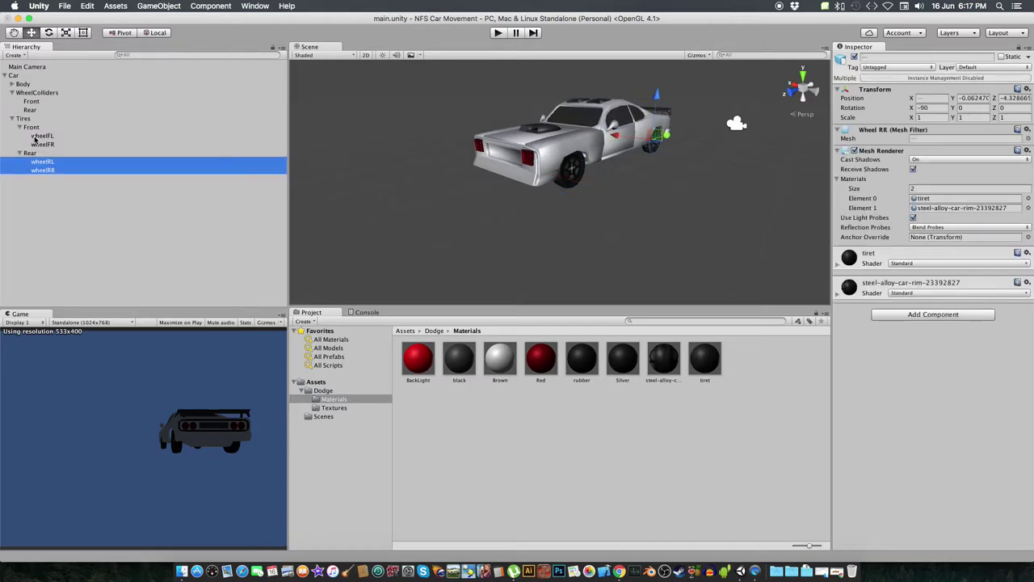
pyautogui.click(34, 136)
pyautogui.keyDown('shift'); pyautogui.click(42, 143); pyautogui.keyUp('shift')
pyautogui.keyDown('super'); pyautogui.click(42, 162); pyautogui.keyUp('super')
pyautogui.keyDown('super'); pyautogui.click(45, 170); pyautogui.keyUp('super')
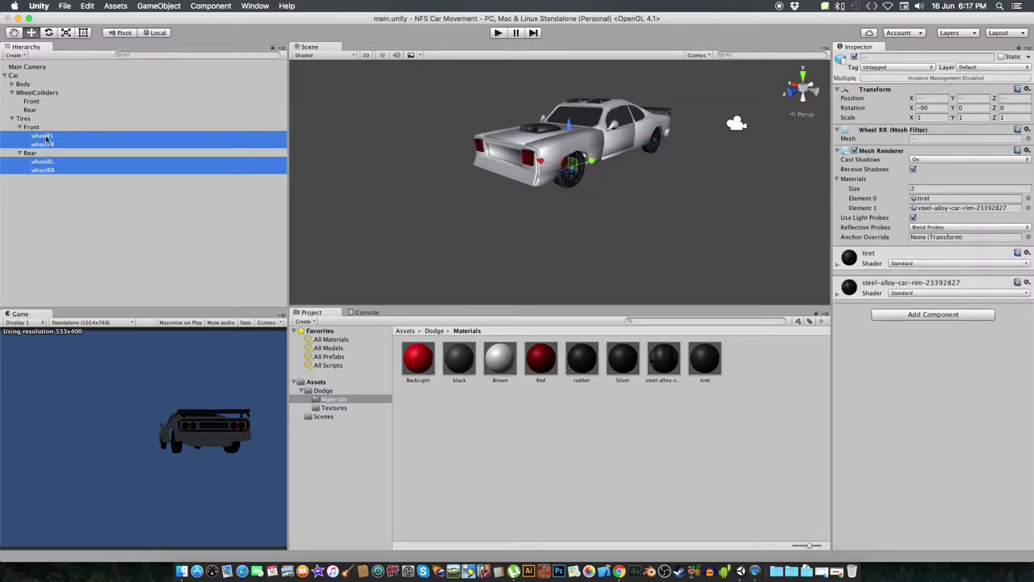
pyautogui.moveTo(46, 139); pyautogui.dragTo(19, 86)
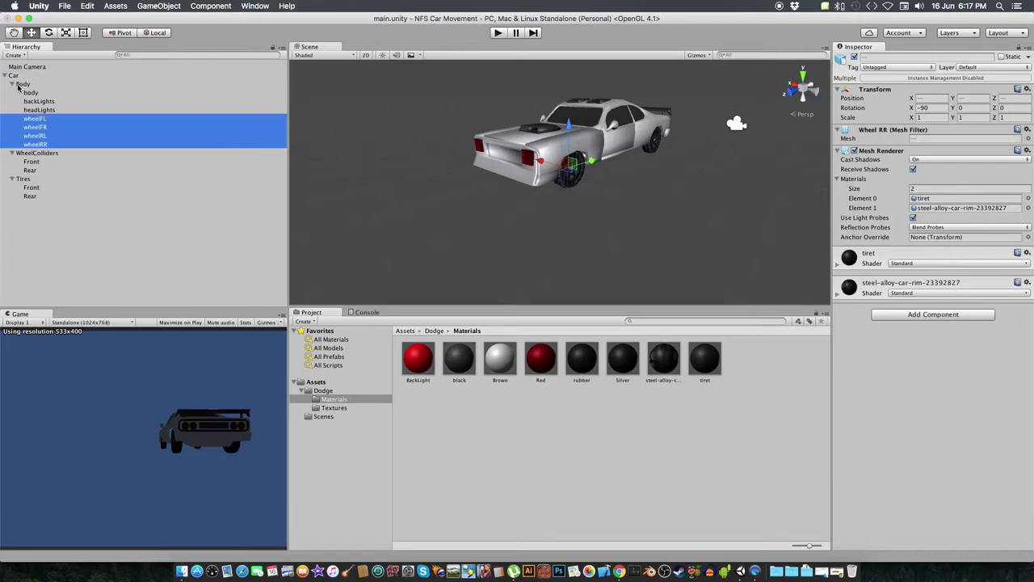
pyautogui.click(22, 84)
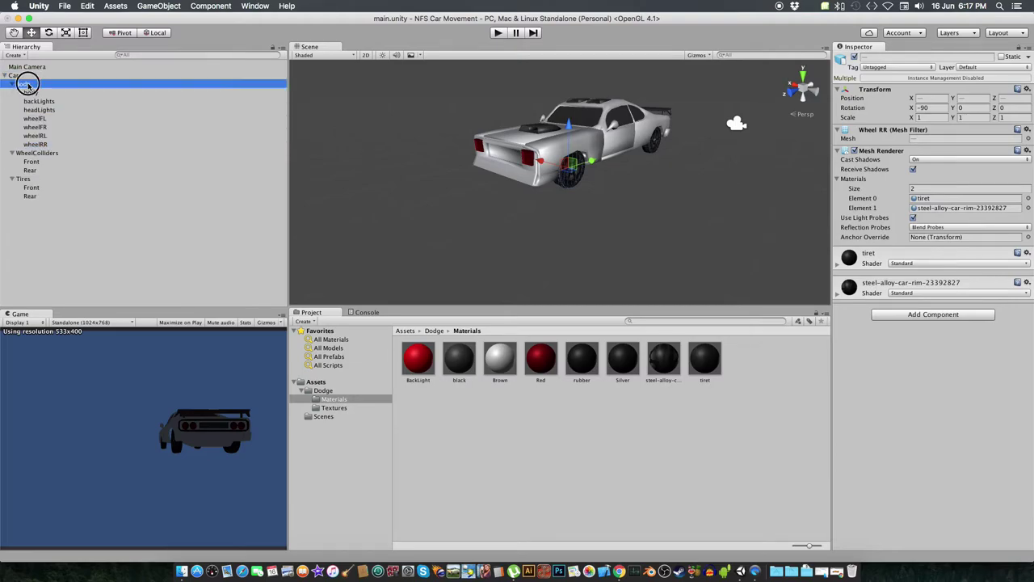
pyautogui.click(939, 97)
pyautogui.write('0')
pyautogui.press('Tab')
pyautogui.write('0')
pyautogui.press('Tab')
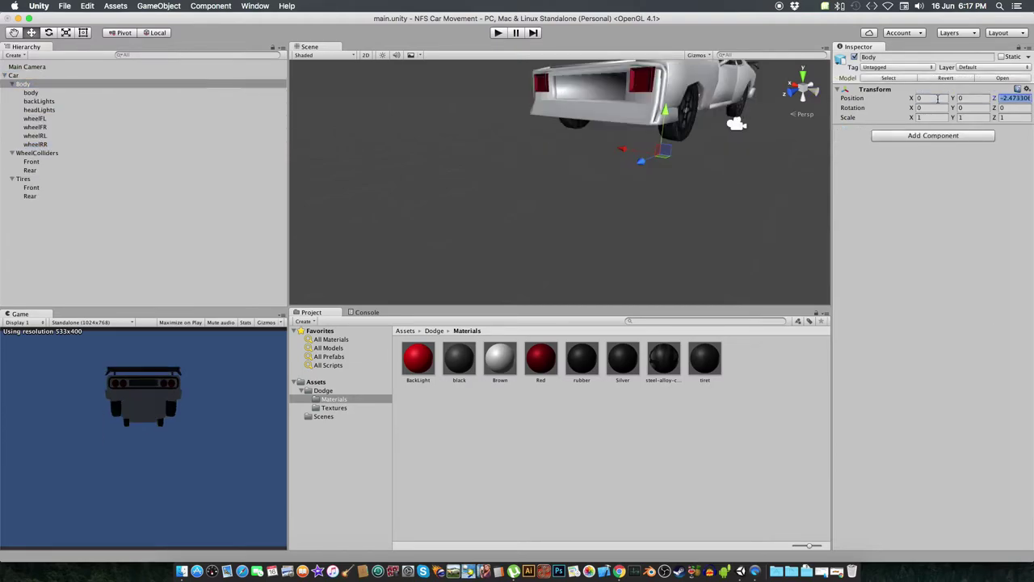
pyautogui.write('0')
pyautogui.press('Tab')
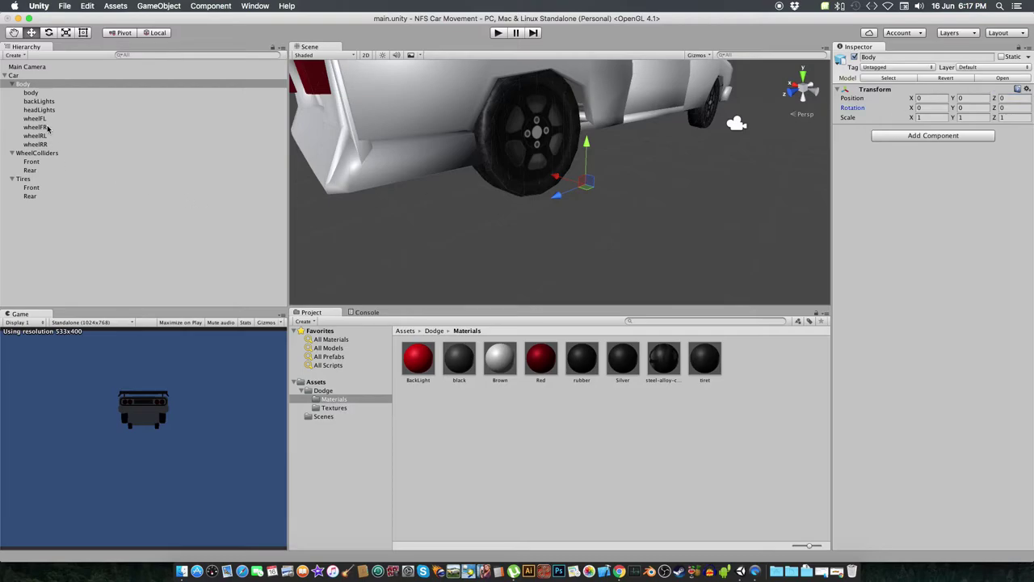
pyautogui.click(42, 119)
pyautogui.keyDown('shift'); pyautogui.click(40, 127); pyautogui.keyUp('shift')
pyautogui.moveTo(40, 128); pyautogui.dragTo(48, 187)
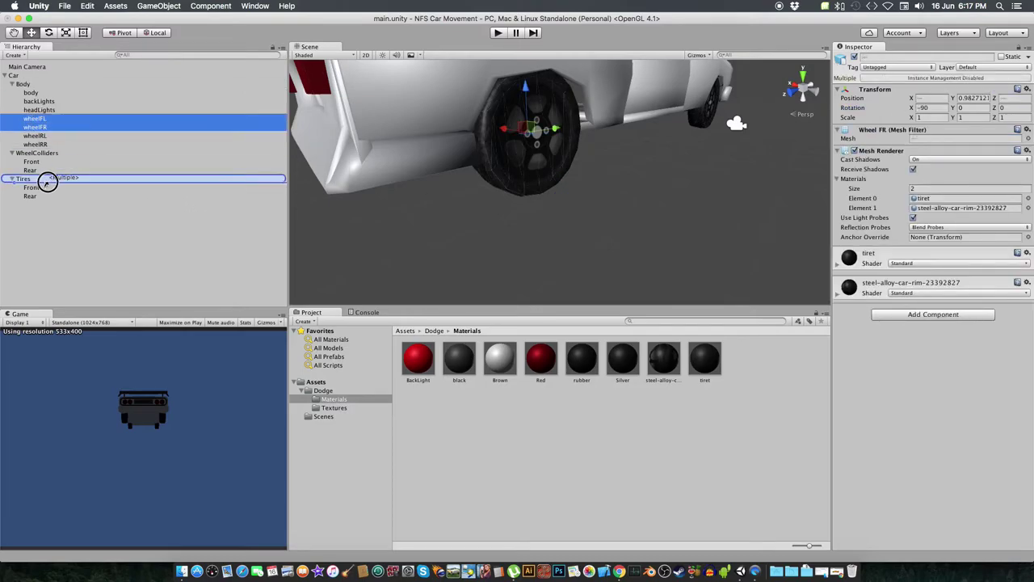
pyautogui.click(35, 119)
pyautogui.keyDown('shift'); pyautogui.click(34, 127); pyautogui.keyUp('shift')
pyautogui.moveTo(40, 126); pyautogui.dragTo(31, 196)
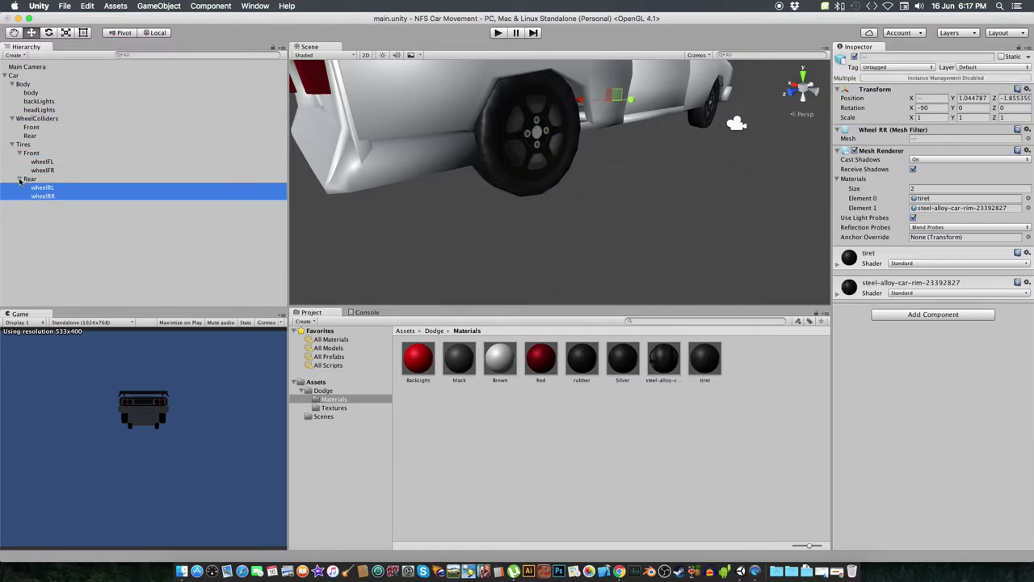
pyautogui.click(20, 178)
pyautogui.click(20, 152)
pyautogui.click(31, 152)
pyautogui.click(33, 161)
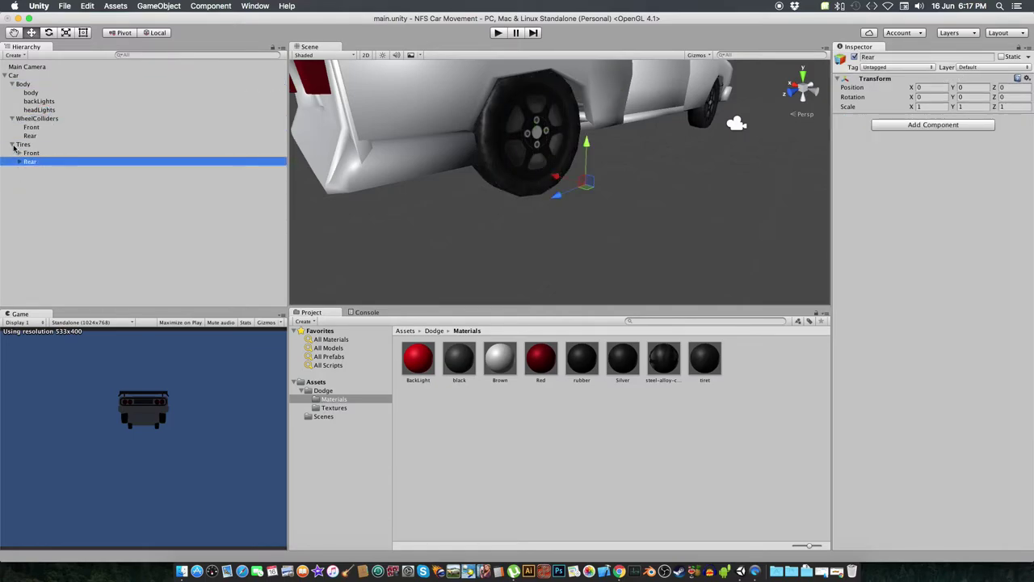
pyautogui.click(12, 144)
pyautogui.click(24, 144)
pyautogui.click(33, 135)
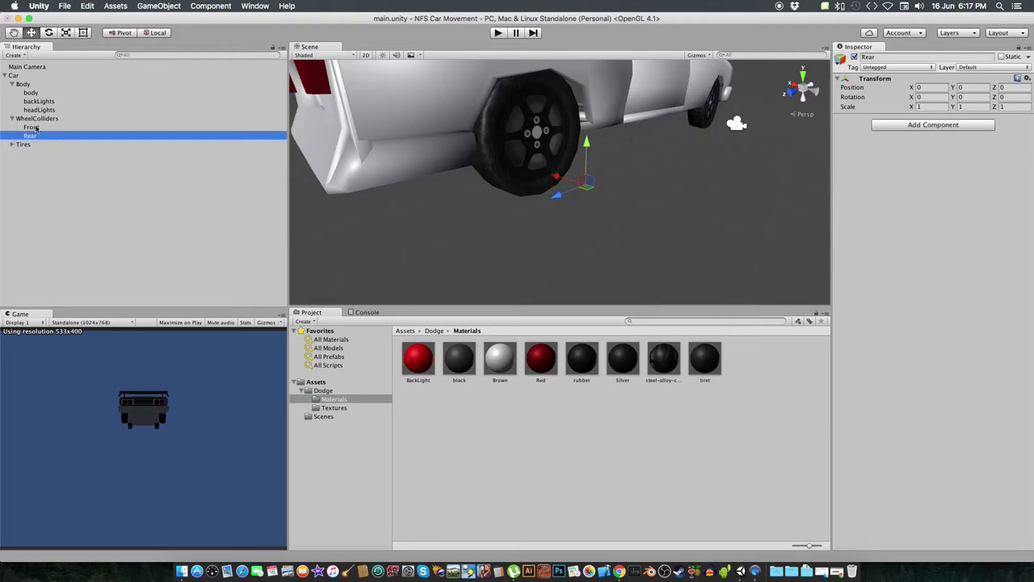
pyautogui.click(31, 127)
pyautogui.click(37, 118)
pyautogui.click(38, 110)
pyautogui.click(38, 102)
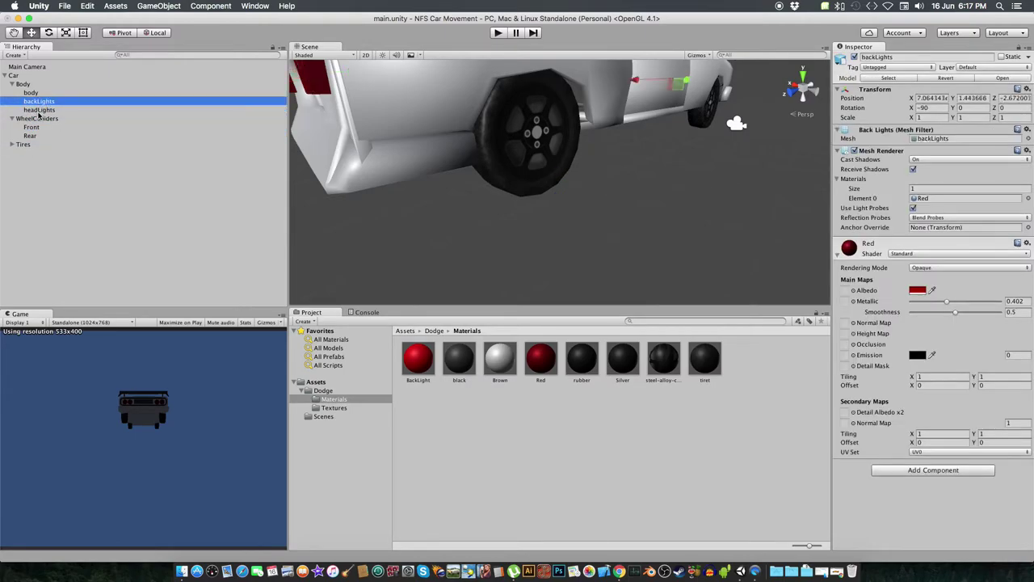
pyautogui.keyDown('shift'); pyautogui.click(38, 110); pyautogui.keyUp('shift')
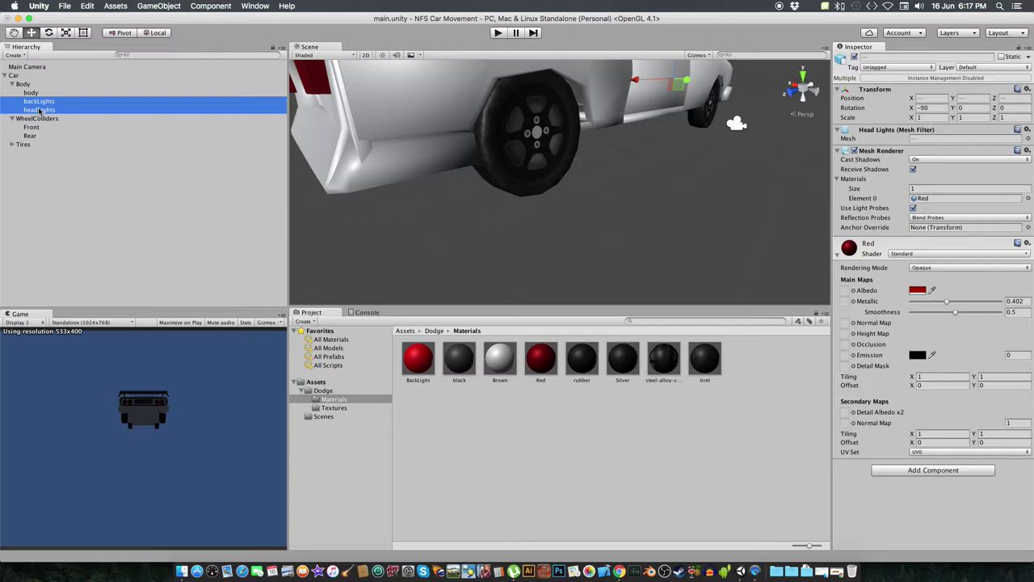
pyautogui.click(37, 119)
pyautogui.click(30, 92)
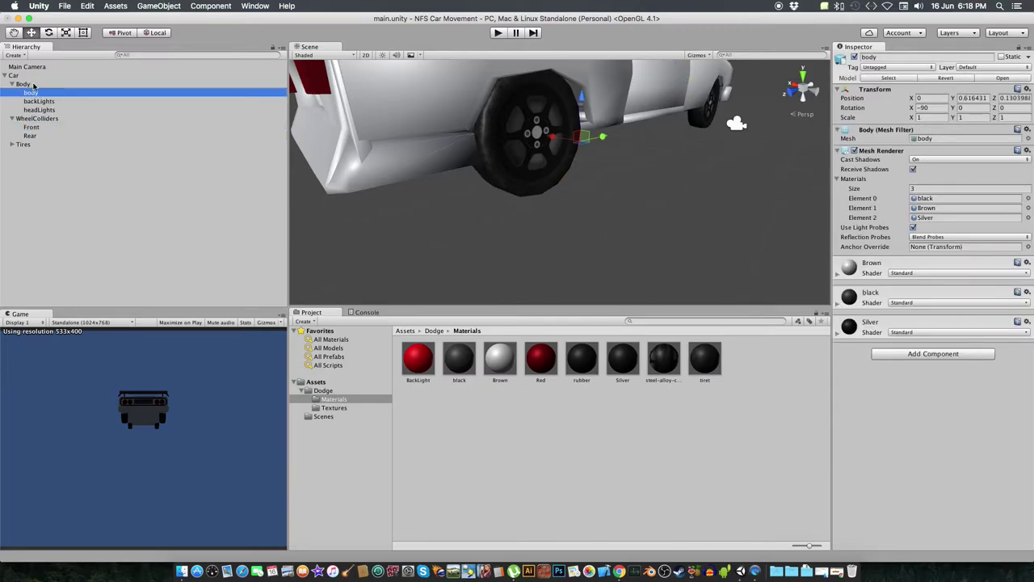
pyautogui.click(33, 85)
pyautogui.click(25, 76)
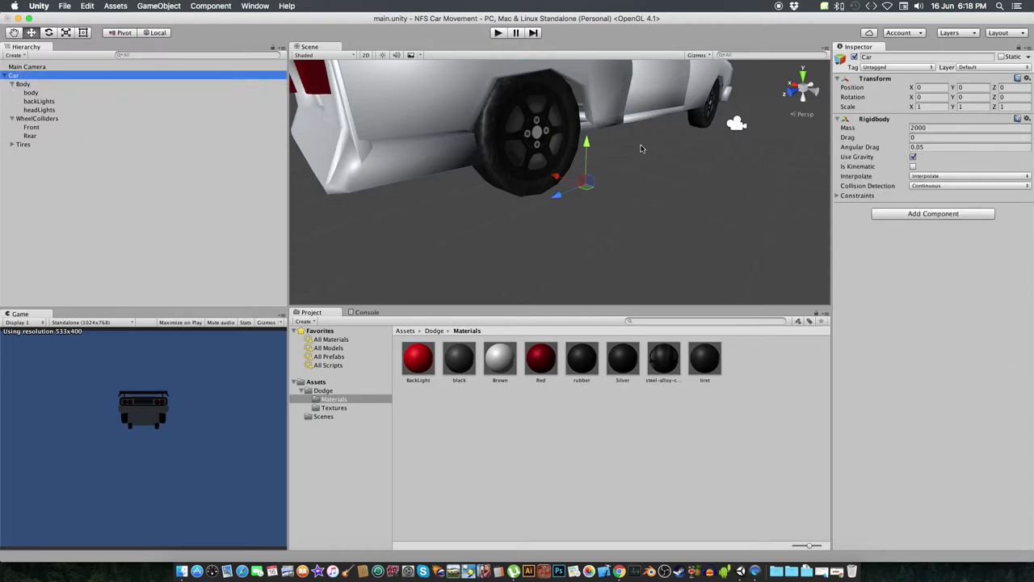
pyautogui.scroll(-3, 640, 147)
pyautogui.scroll(-3, 635, 143)
# Create an empty object named WC_FL under the Front wheel-collider group.
pyautogui.keyDown('alt'); pyautogui.moveTo(622, 135); pyautogui.dragTo(601, 129); pyautogui.keyUp('alt')
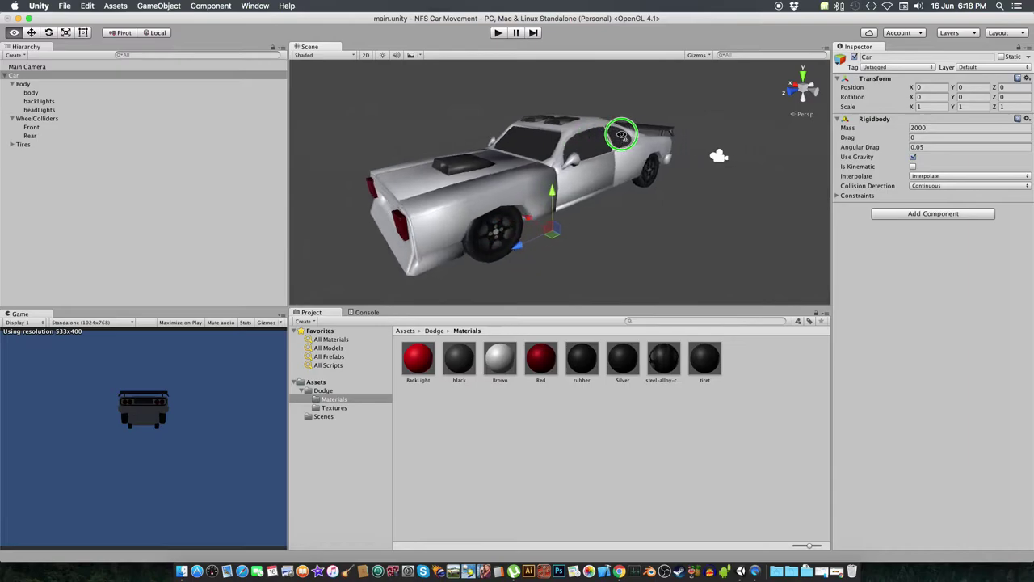
pyautogui.rightClick(31, 128)
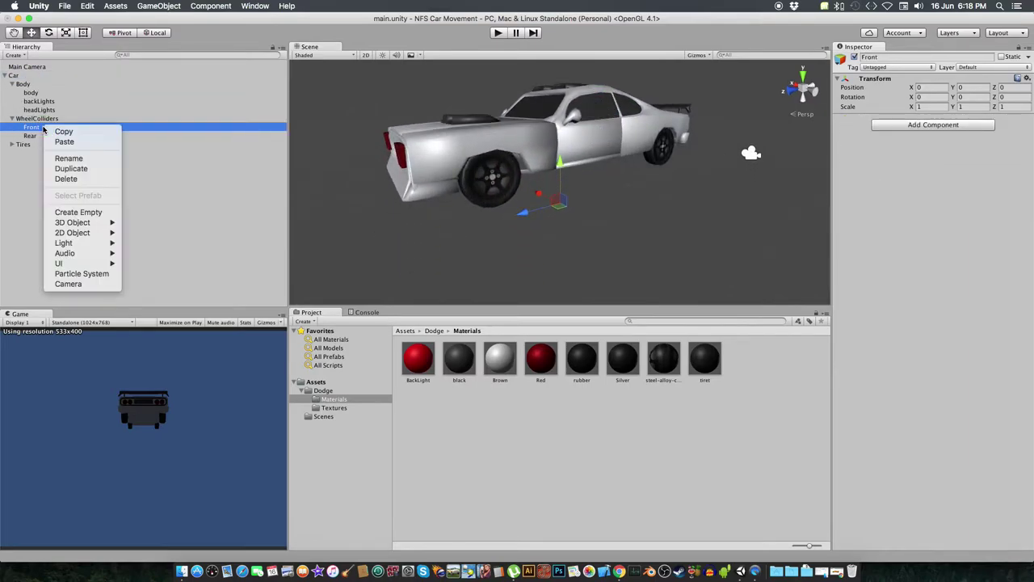
pyautogui.click(61, 213)
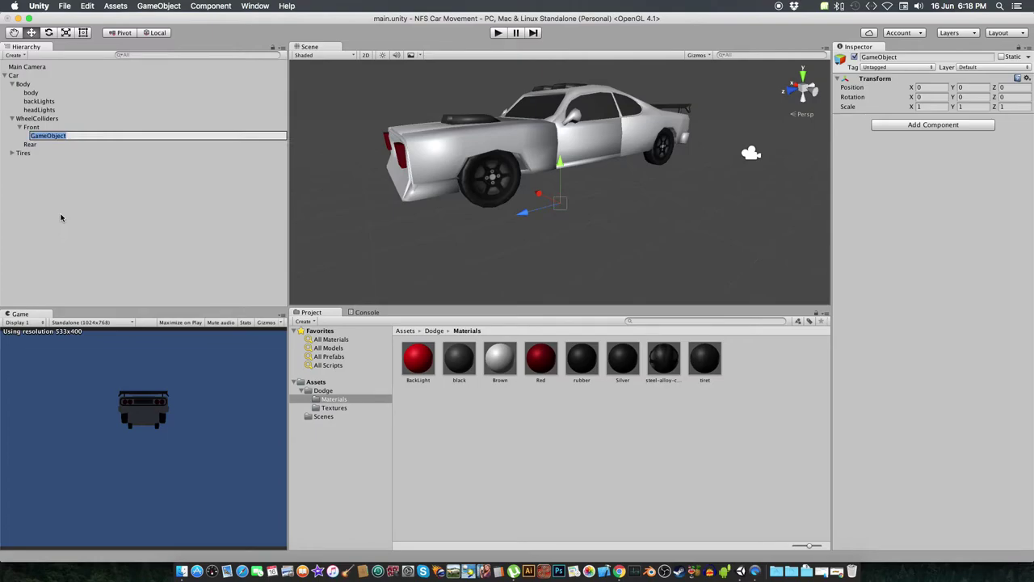
pyautogui.write('WC_F')
pyautogui.write('L')
pyautogui.press('Return')
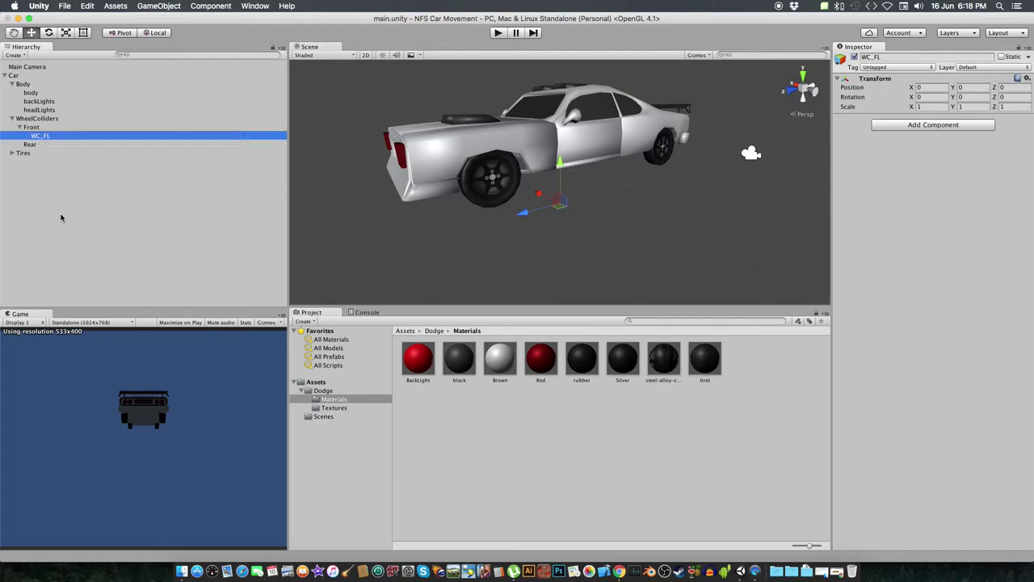
# Deactivate the Body group to expose the wheels and frame WC_FL.
pyautogui.click(24, 84)
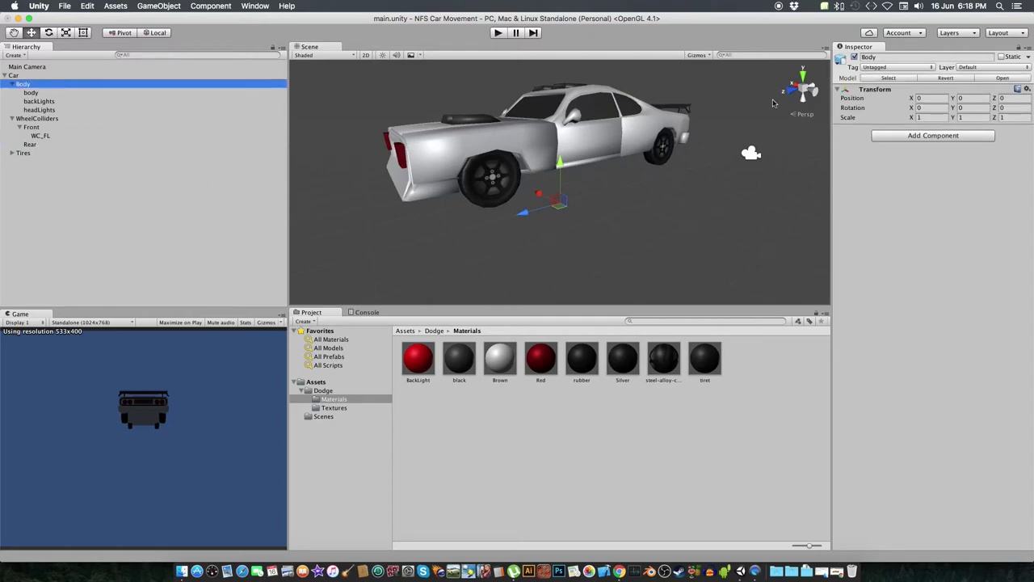
pyautogui.click(855, 57)
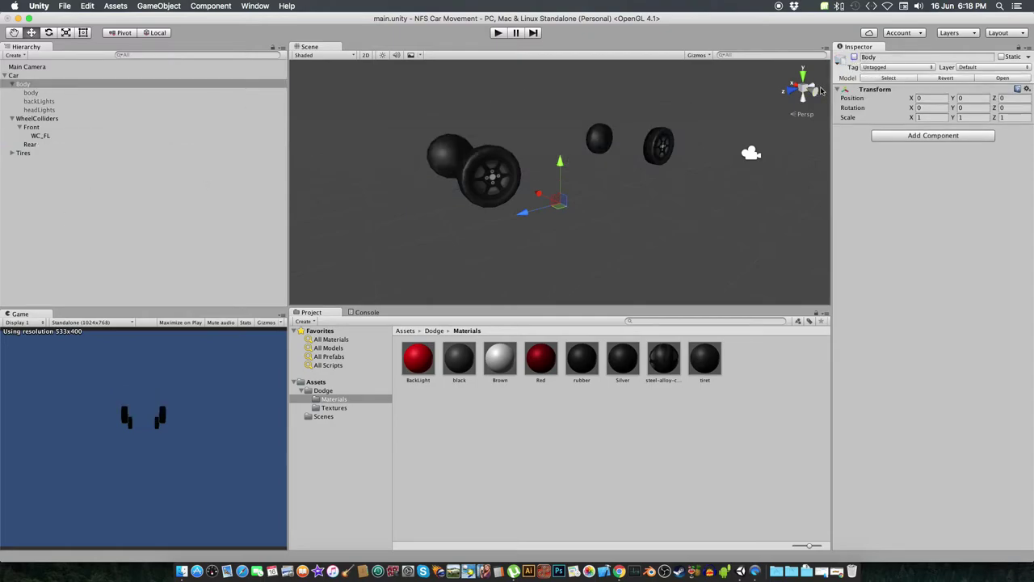
pyautogui.doubleClick(38, 135)
pyautogui.scroll(3, 589, 150)
pyautogui.scroll(-3, 589, 150)
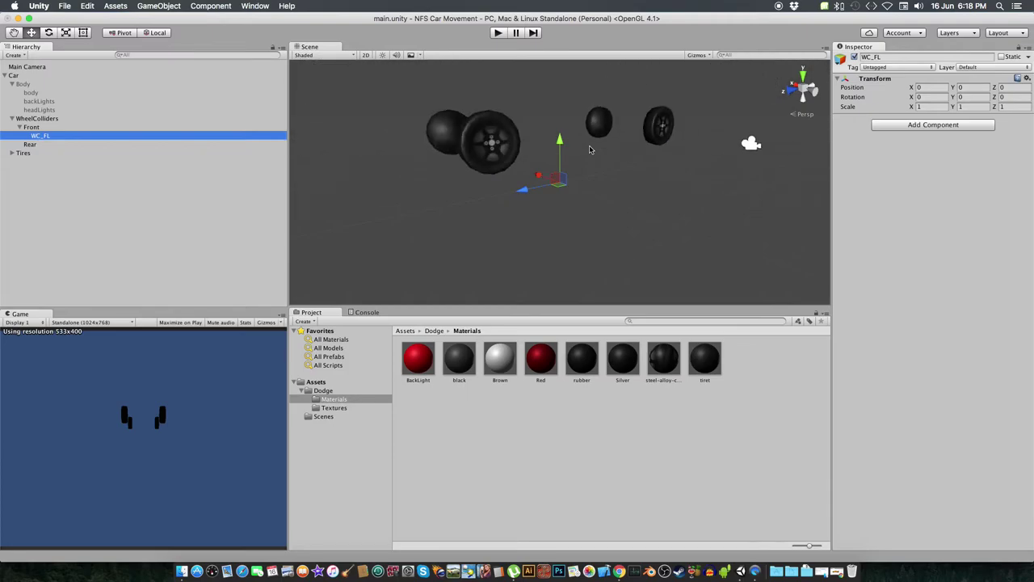
# Add a Wheel Collider to WC_FL and move it onto the front-left tire.
pyautogui.click(937, 126)
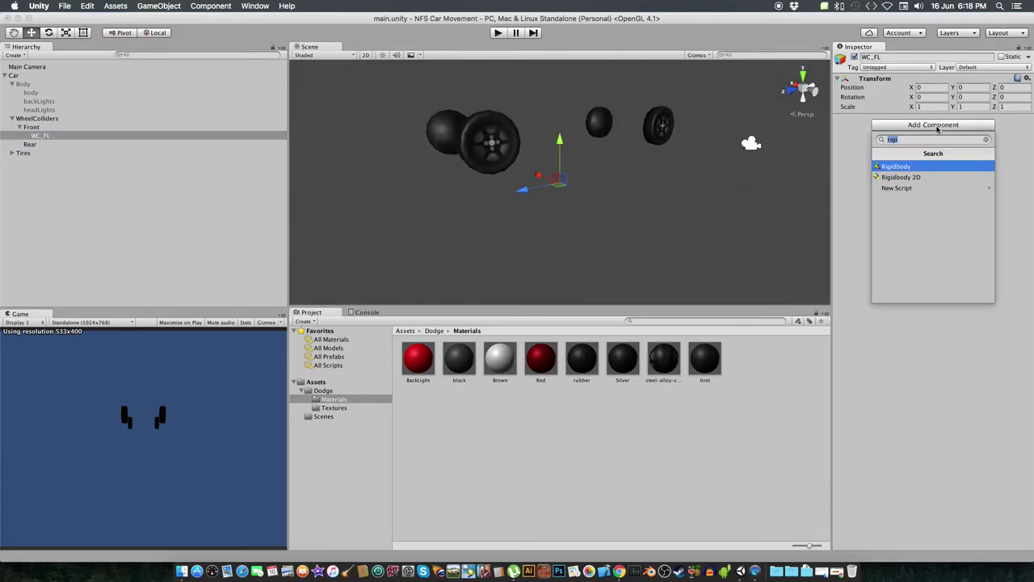
pyautogui.write('wheel')
pyautogui.press('Return')
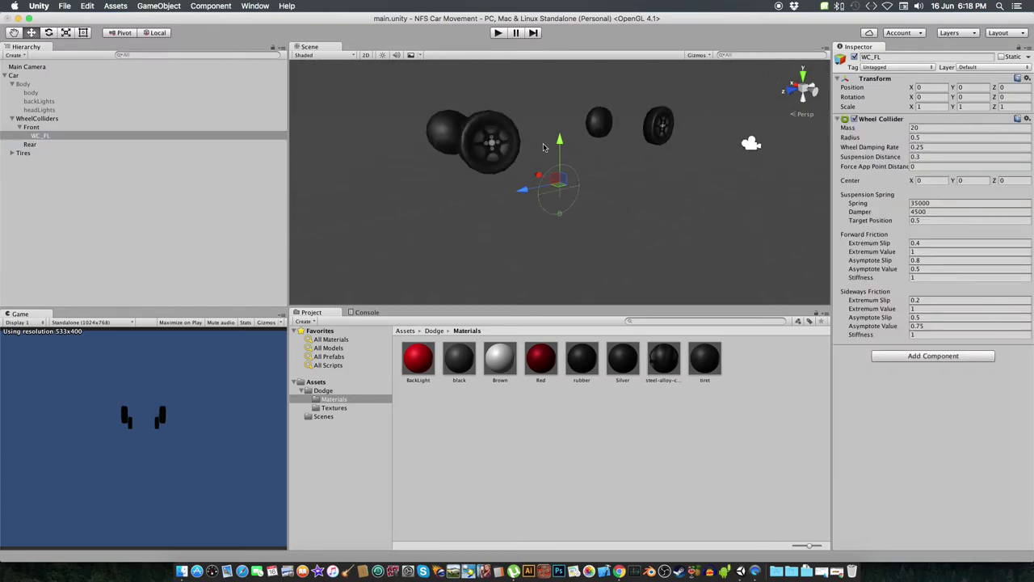
pyautogui.moveTo(559, 164); pyautogui.dragTo(559, 113)
pyautogui.keyDown('alt'); pyautogui.moveTo(738, 162); pyautogui.dragTo(918, 179); pyautogui.keyUp('alt')
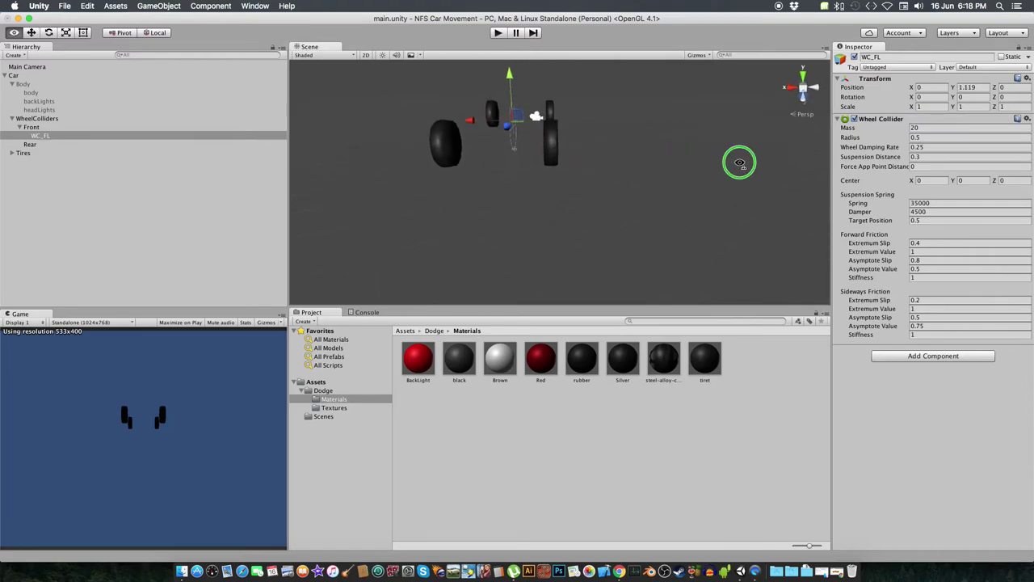
pyautogui.rightClick(918, 179)
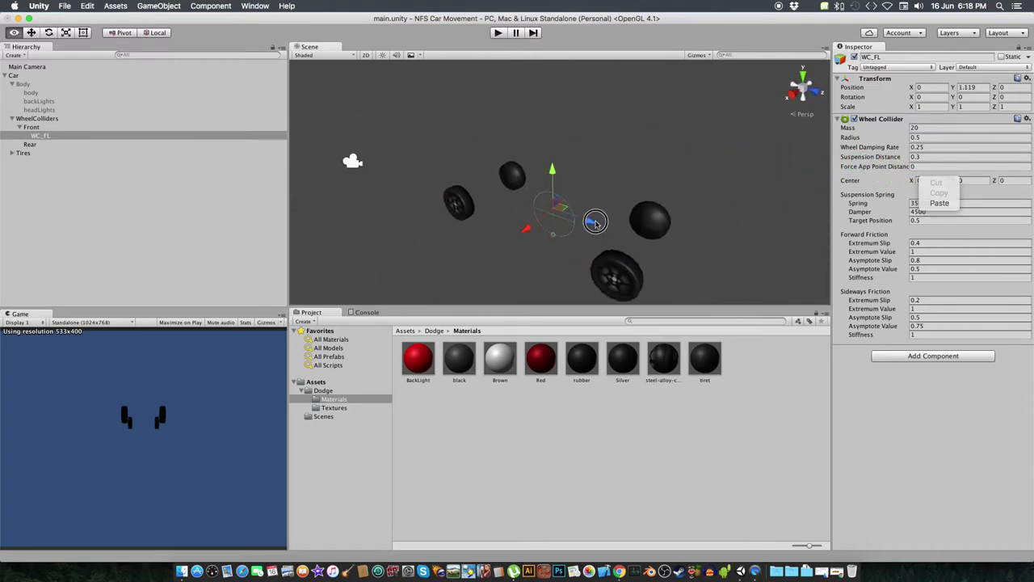
pyautogui.moveTo(601, 222)
pyautogui.mouseDown()
pyautogui.moveTo(676, 245)
pyautogui.moveTo(166, 164)
pyautogui.moveTo(205, 176)
pyautogui.mouseUp()
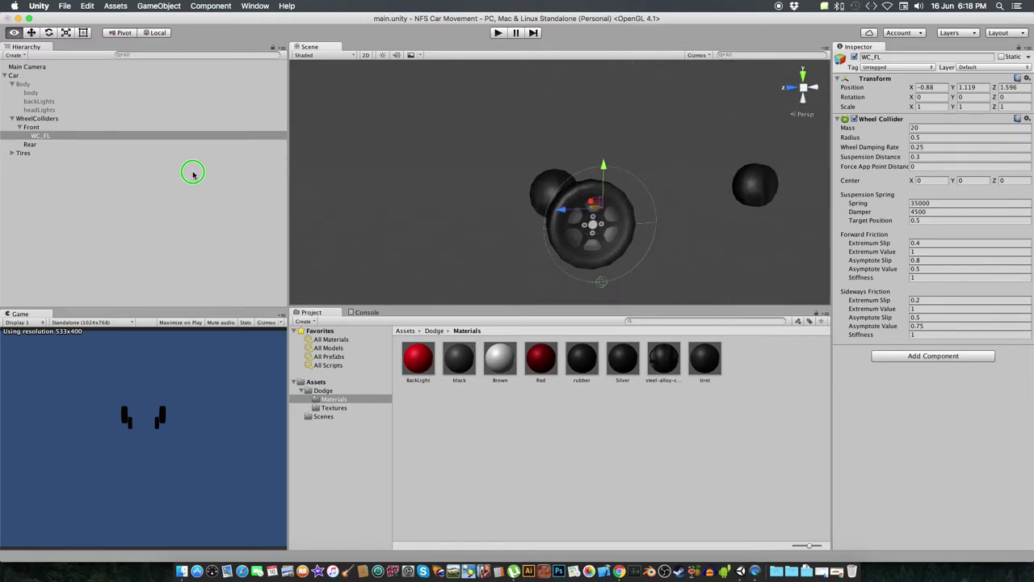
pyautogui.moveTo(634, 210); pyautogui.dragTo(622, 217)
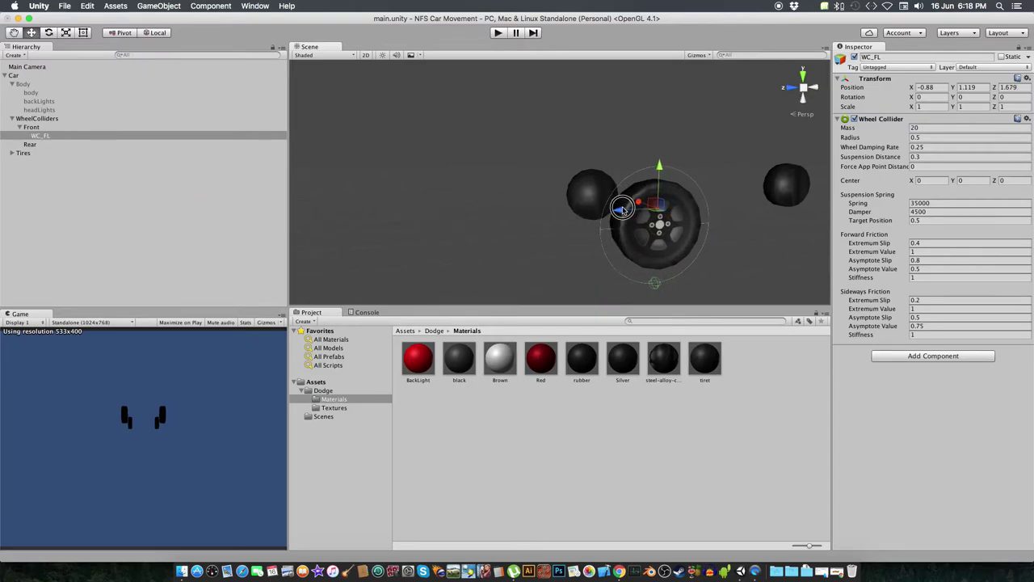
# Set the wheel collider radius to 0.4, raise it slightly, and re-edit the radius.
pyautogui.click(919, 137)
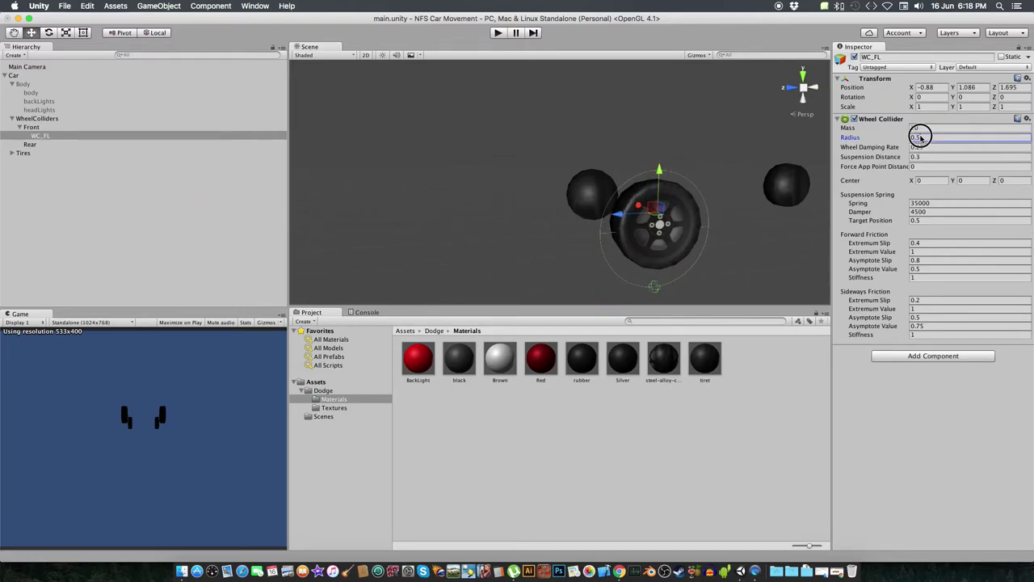
pyautogui.write('0.4')
pyautogui.press('Tab')
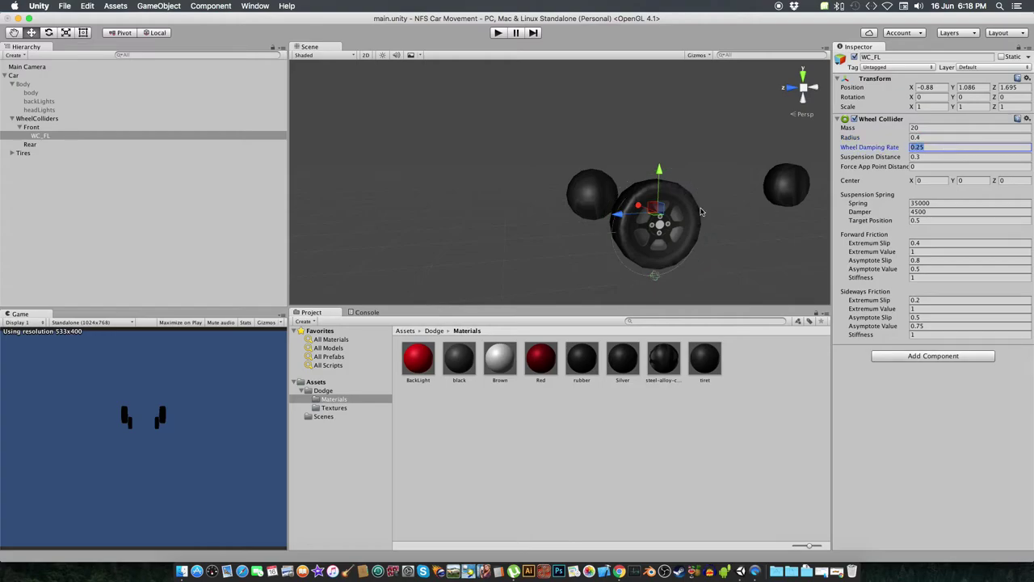
pyautogui.moveTo(661, 171); pyautogui.dragTo(659, 165)
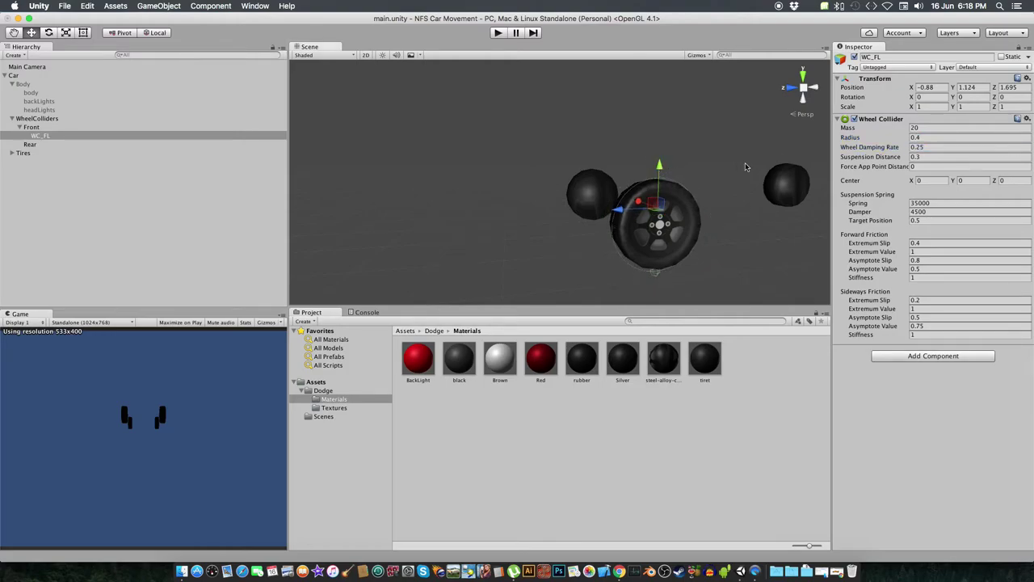
pyautogui.click(958, 139)
pyautogui.write('0.38')
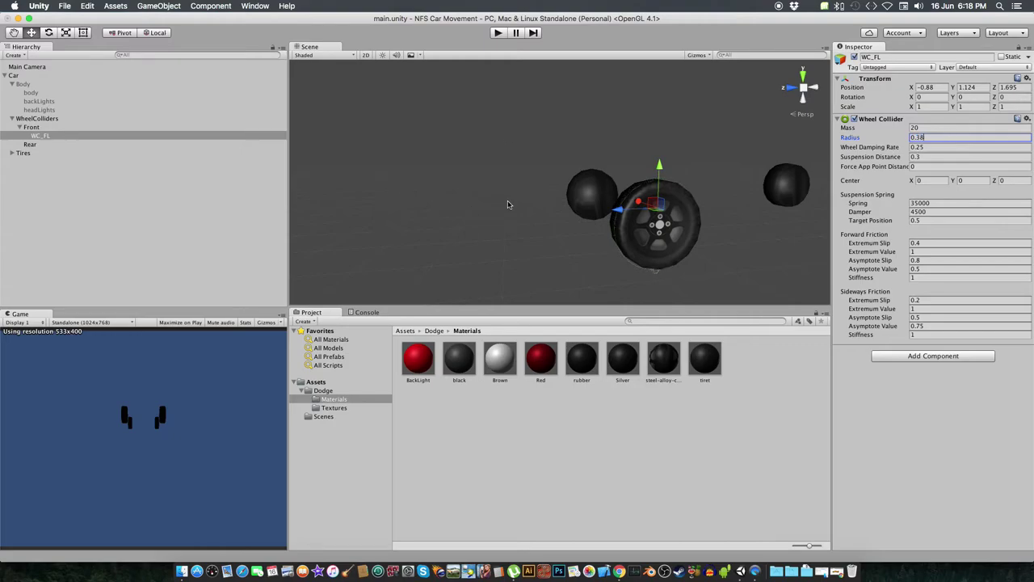
# Confirm the 0.38 radius and orbit around the front wheel to check alignment.
pyautogui.press('Tab')
pyautogui.keyDown('alt'); pyautogui.moveTo(503, 221); pyautogui.dragTo(432, 230); pyautogui.keyUp('alt')
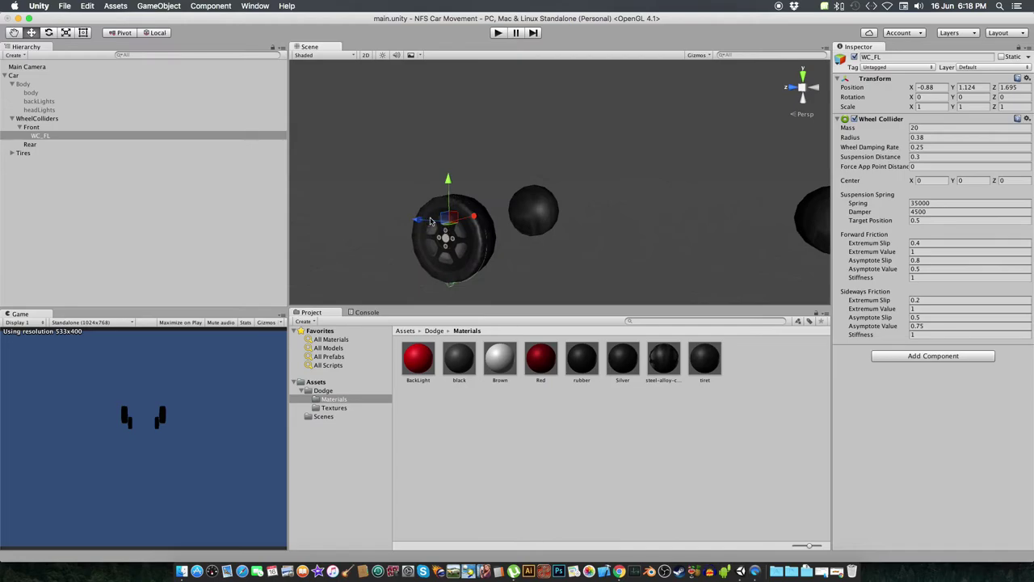
pyautogui.moveTo(449, 180)
pyautogui.keyDown('alt'); pyautogui.mouseDown()
pyautogui.moveTo(509, 99)
pyautogui.moveTo(550, 175)
pyautogui.moveTo(420, 211)
pyautogui.mouseUp(); pyautogui.keyUp('alt')
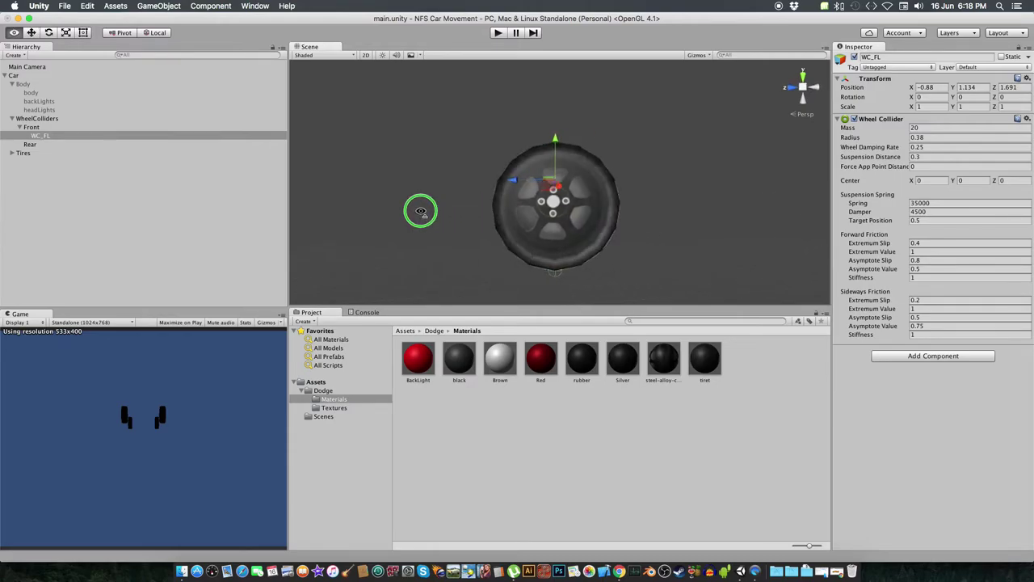
pyautogui.keyDown('alt'); pyautogui.moveTo(421, 211); pyautogui.dragTo(299, 261); pyautogui.keyUp('alt')
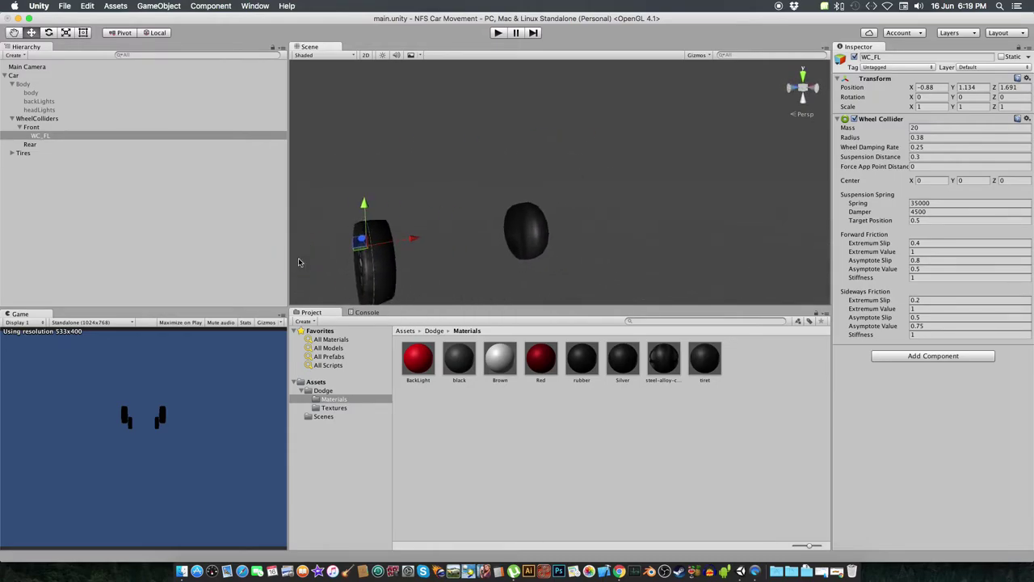
pyautogui.moveTo(415, 235)
pyautogui.keyDown('alt'); pyautogui.mouseDown()
pyautogui.moveTo(658, 238)
pyautogui.moveTo(642, 261)
pyautogui.mouseUp(); pyautogui.keyUp('alt')
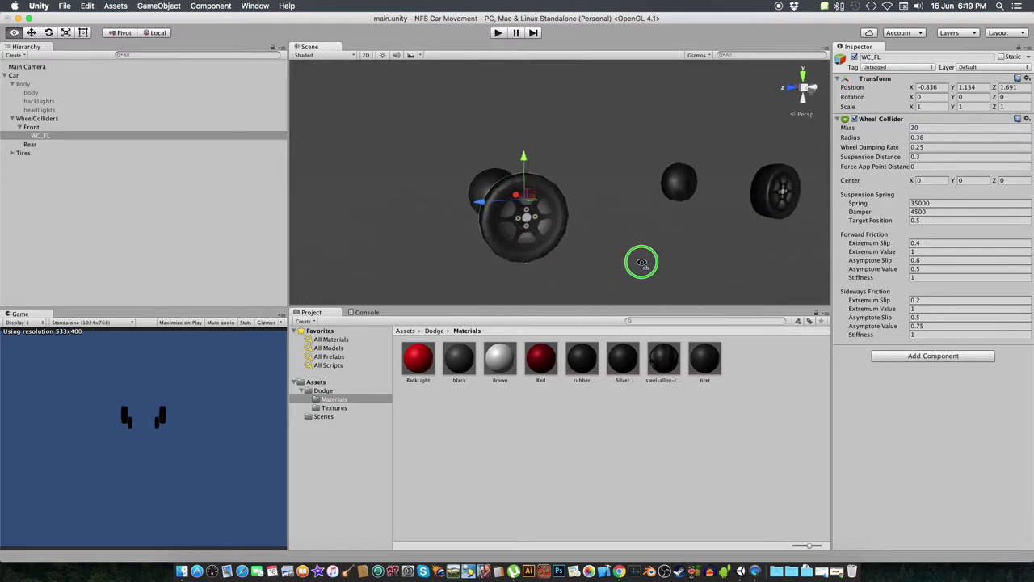
pyautogui.moveTo(485, 201)
pyautogui.mouseDown()
pyautogui.moveTo(325, 230)
pyautogui.moveTo(602, 216)
pyautogui.moveTo(474, 127)
pyautogui.mouseUp()
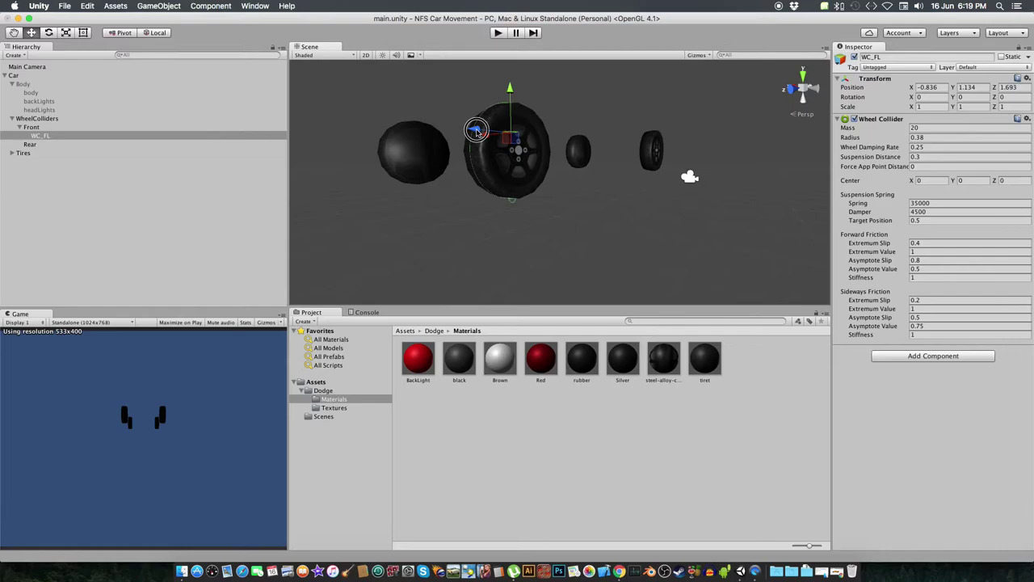
# Refine WC_FL's position to -0.836, 1.134, 1.692, undoing stray edits.
pyautogui.keyDown('alt'); pyautogui.moveTo(445, 185); pyautogui.dragTo(216, 191); pyautogui.keyUp('alt')
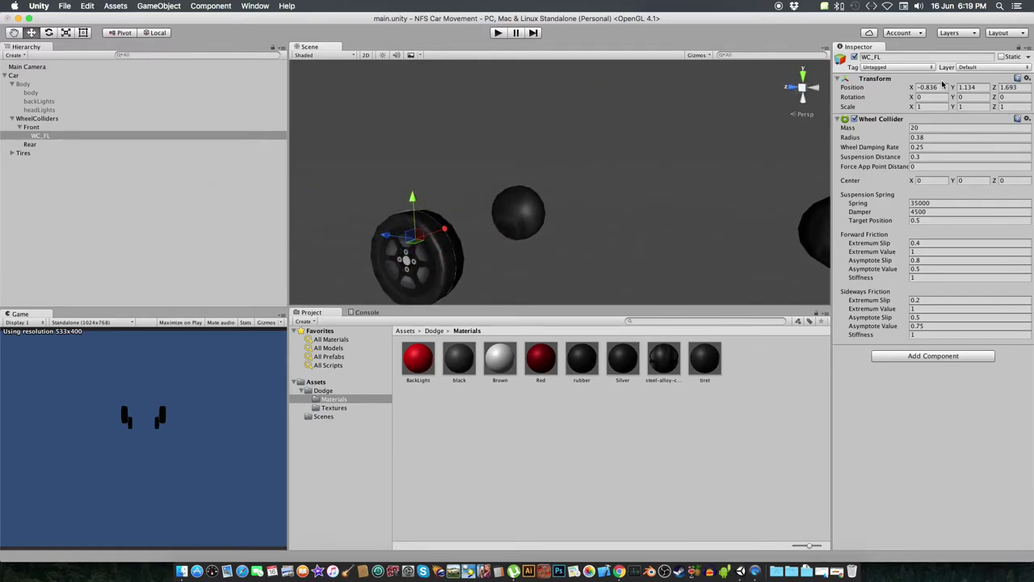
pyautogui.click(911, 89)
pyautogui.write('0.9')
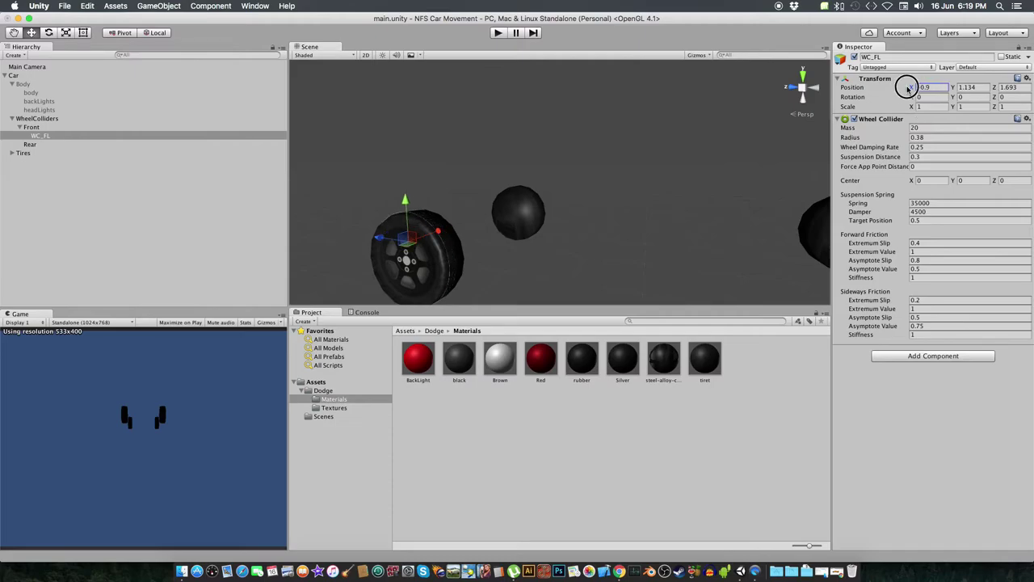
pyautogui.press('super+z')
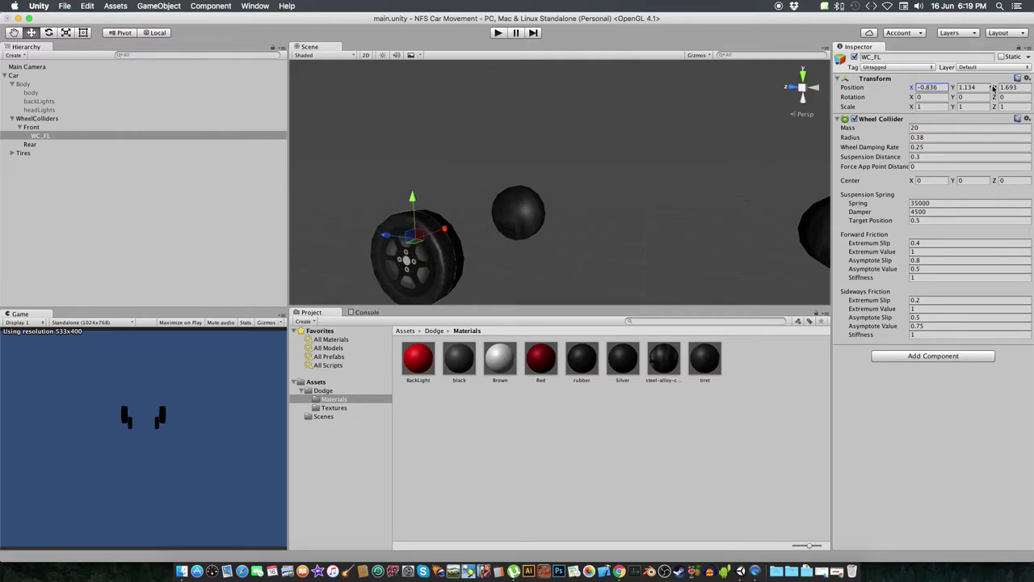
pyautogui.moveTo(993, 88); pyautogui.dragTo(993, 88)
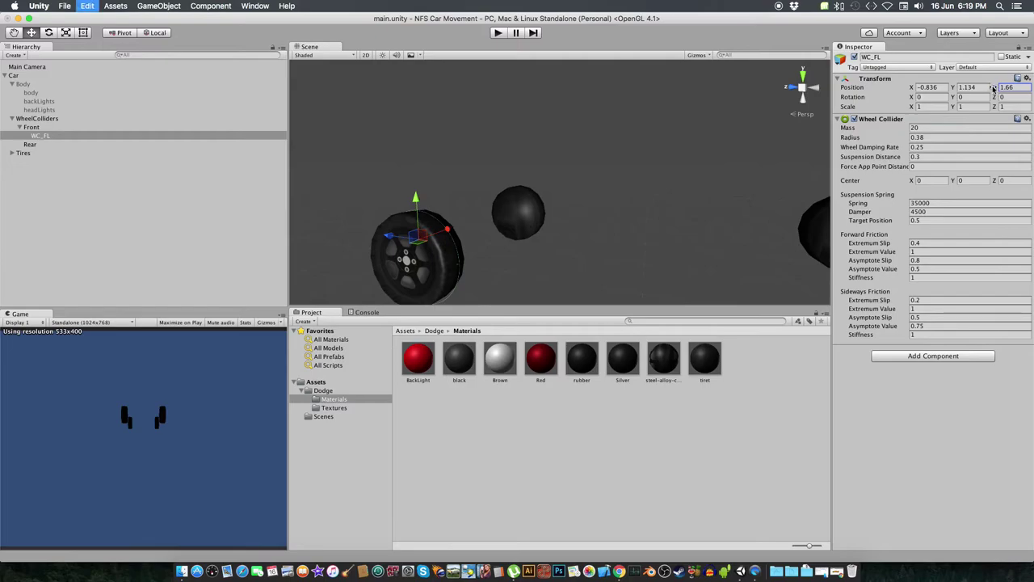
pyautogui.press('super+z')
pyautogui.click(1015, 87)
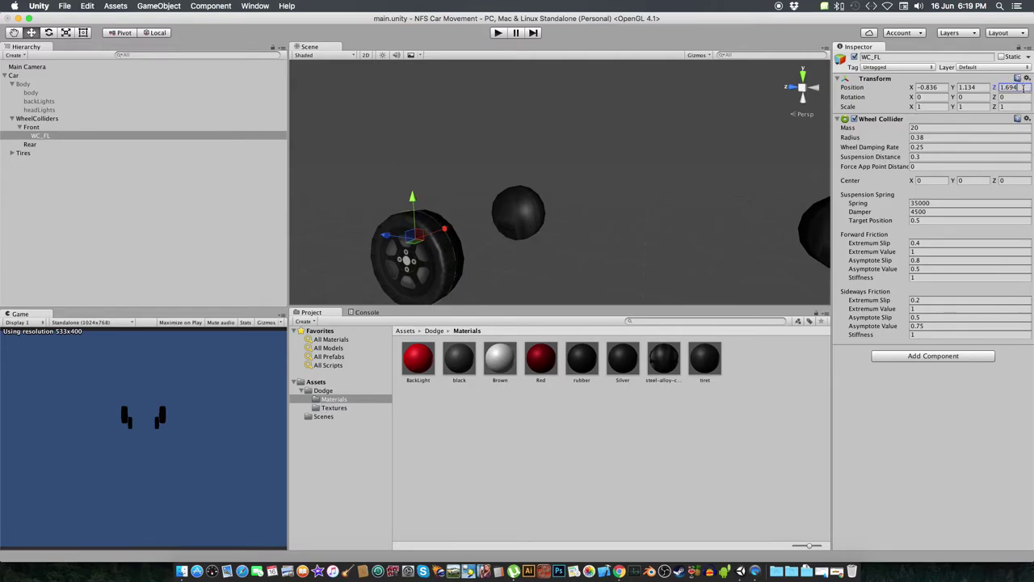
pyautogui.moveTo(693, 167)
pyautogui.keyDown('alt'); pyautogui.mouseDown()
pyautogui.moveTo(749, 187)
pyautogui.moveTo(677, 92)
pyautogui.moveTo(743, 177)
pyautogui.moveTo(954, 182)
pyautogui.mouseUp(); pyautogui.keyUp('alt')
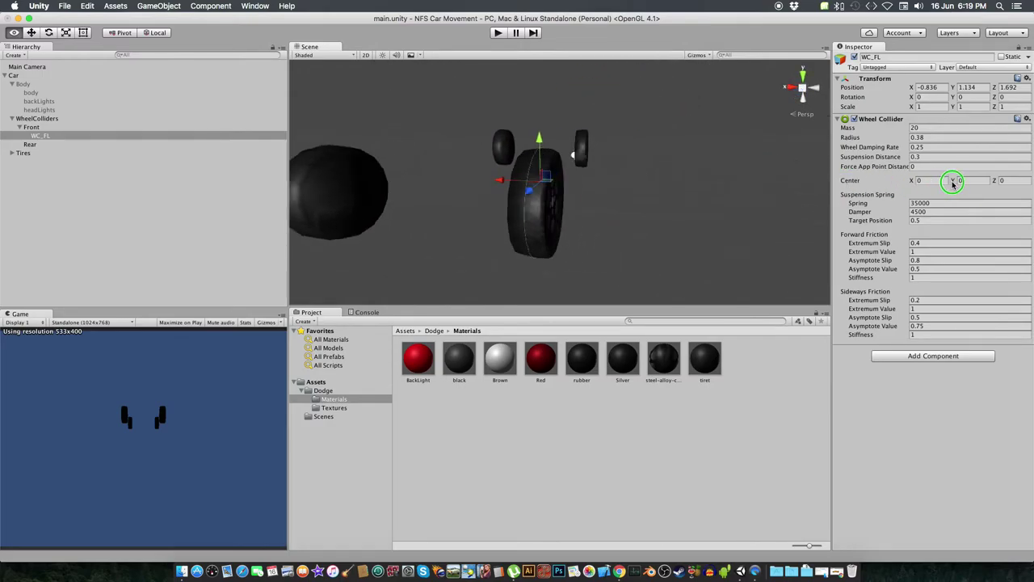
pyautogui.keyDown('alt'); pyautogui.moveTo(953, 182); pyautogui.dragTo(952, 184); pyautogui.keyUp('alt')
# Duplicate WC_FL, move the copy to X 0.828 on the front-right tyre, and name it WC_FR.
pyautogui.click(46, 136)
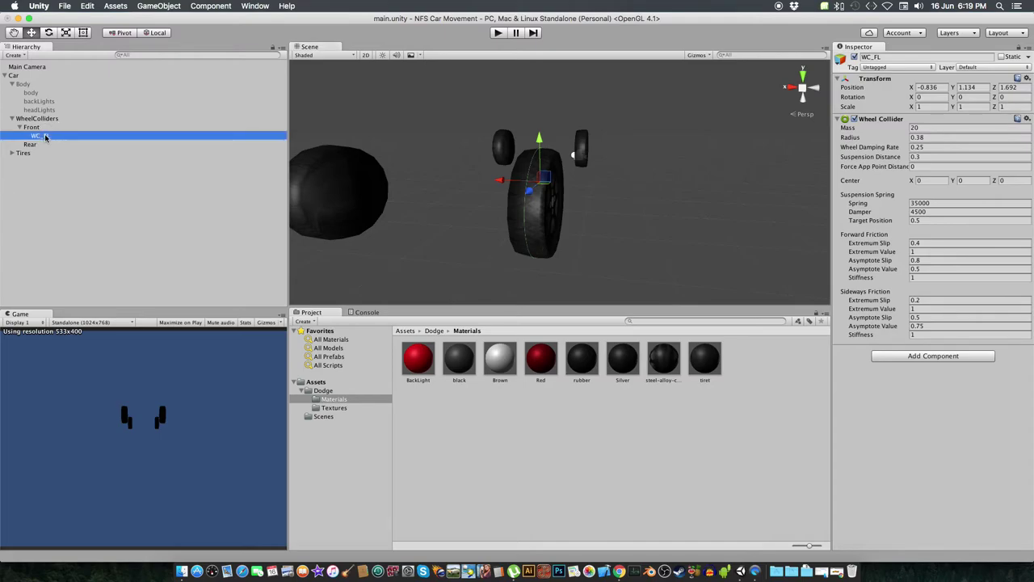
pyautogui.press('super+d')
pyautogui.moveTo(507, 200)
pyautogui.keyDown('alt'); pyautogui.mouseDown()
pyautogui.moveTo(571, 203)
pyautogui.moveTo(342, 196)
pyautogui.mouseUp(); pyautogui.keyUp('alt')
pyautogui.press('f')
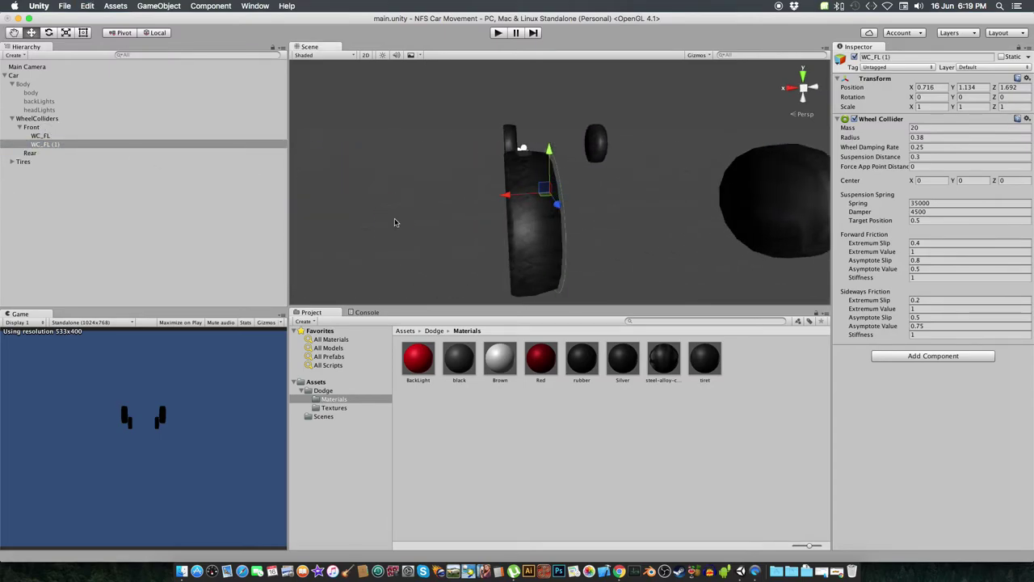
pyautogui.moveTo(515, 197)
pyautogui.mouseDown()
pyautogui.moveTo(489, 197)
pyautogui.moveTo(751, 229)
pyautogui.mouseUp()
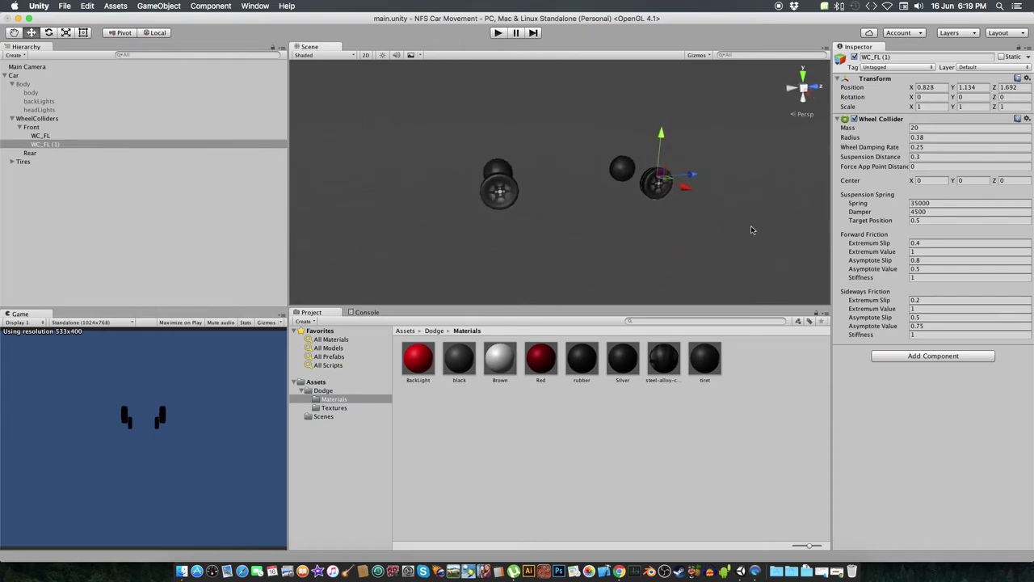
pyautogui.click(44, 146)
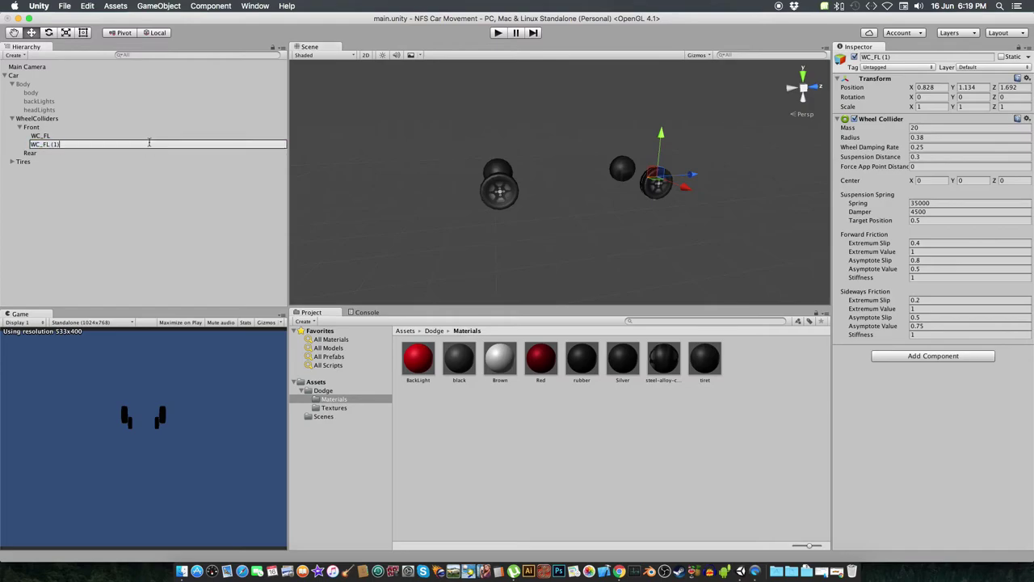
pyautogui.write('WC_FR')
pyautogui.press('Return')
# Duplicate both front wheel colliders and move the copies back to the rear tyres at Z -1.856.
pyautogui.hotkey('shift', 'Up')
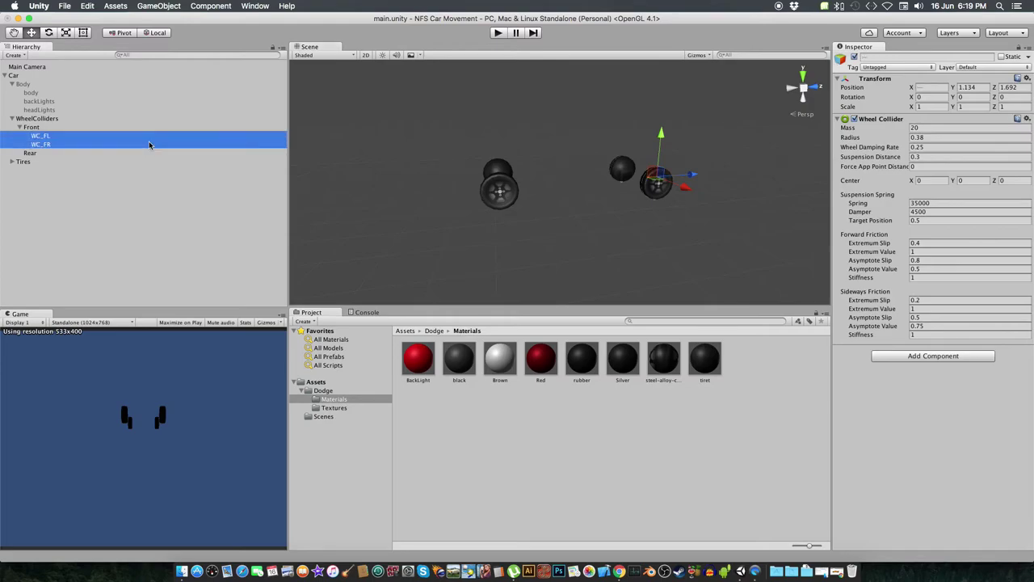
pyautogui.hotkey('ctrl', 'd')
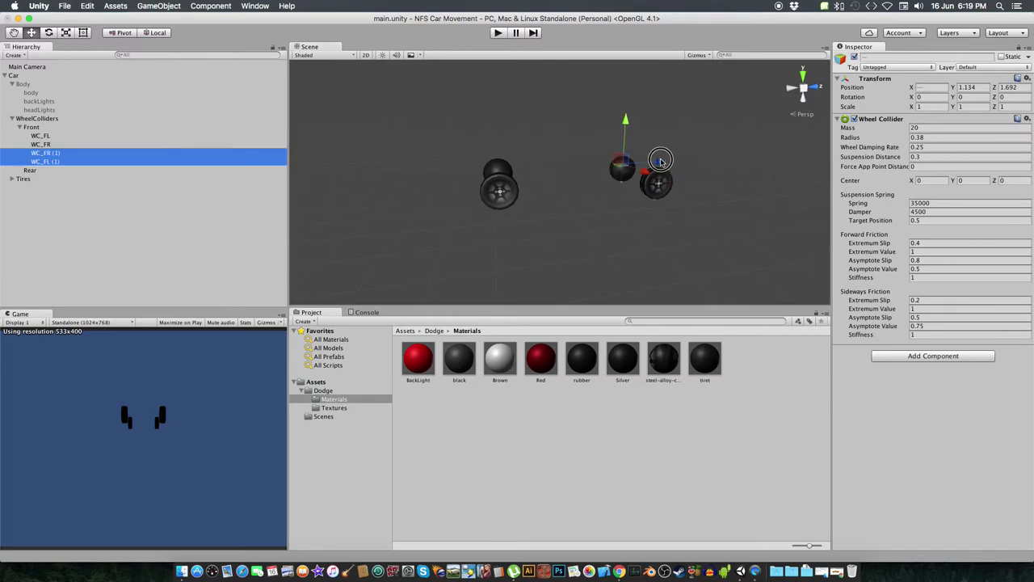
pyautogui.moveTo(647, 169); pyautogui.dragTo(549, 170)
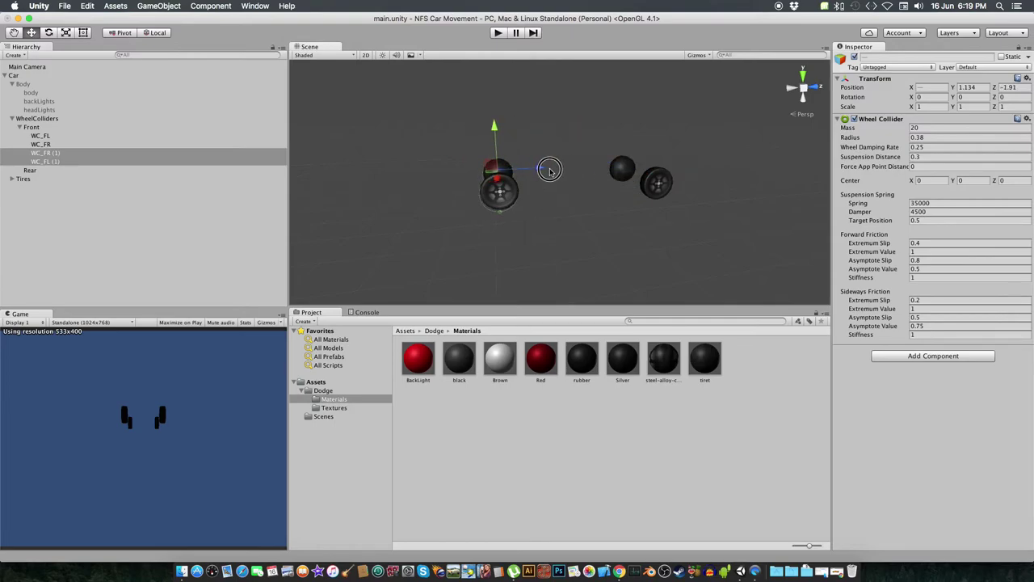
pyautogui.moveTo(550, 169); pyautogui.dragTo(542, 190, button='right')
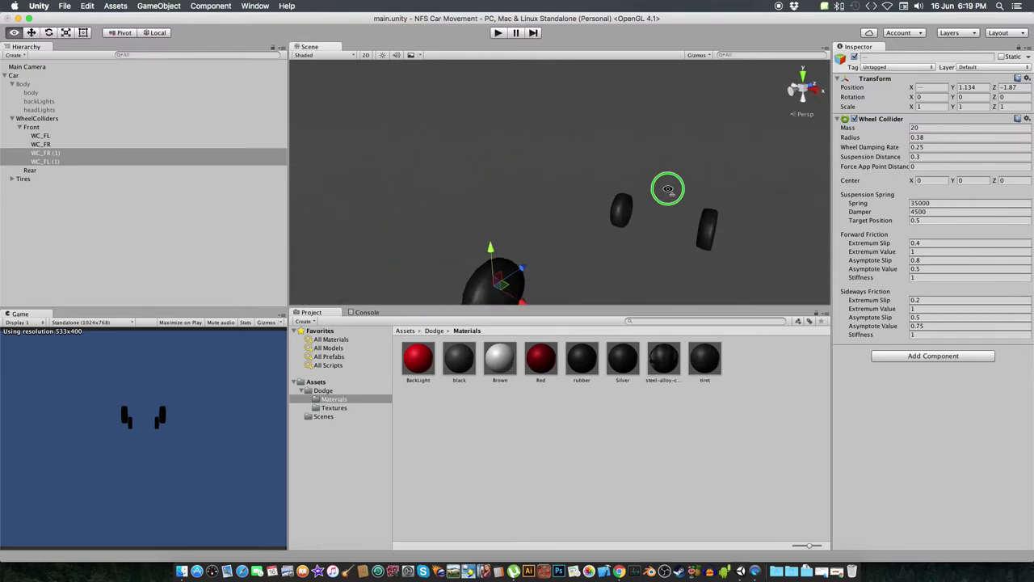
pyautogui.moveTo(491, 172); pyautogui.dragTo(490, 165)
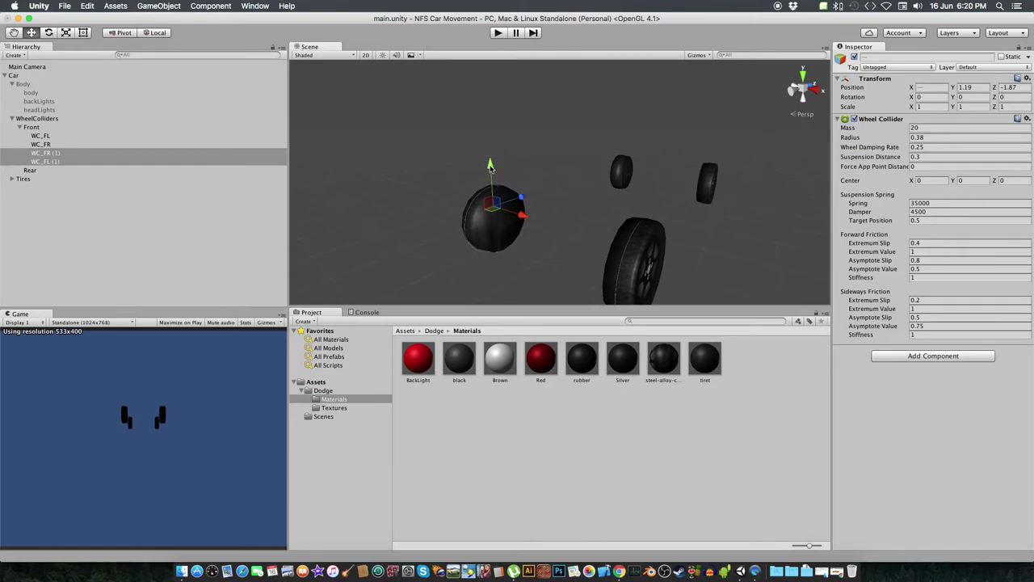
pyautogui.moveTo(524, 201)
pyautogui.mouseDown()
pyautogui.moveTo(434, 190)
pyautogui.moveTo(985, 181)
pyautogui.moveTo(987, 194)
pyautogui.mouseUp()
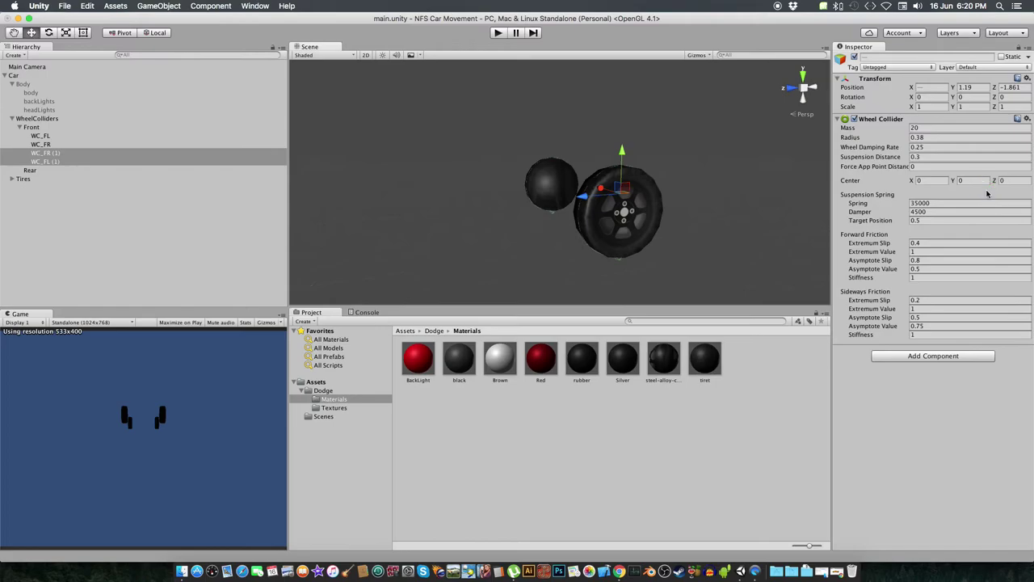
pyautogui.click(622, 150)
pyautogui.keyDown('alt'); pyautogui.moveTo(622, 149); pyautogui.dragTo(512, 147); pyautogui.keyUp('alt')
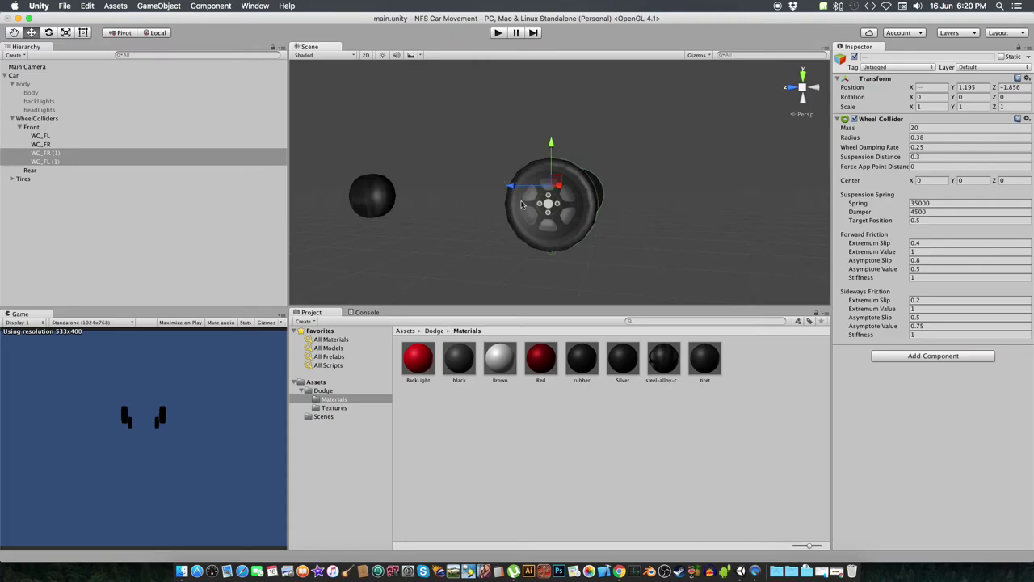
pyautogui.moveTo(512, 188)
pyautogui.keyDown('alt'); pyautogui.mouseDown()
pyautogui.moveTo(757, 226)
pyautogui.moveTo(642, 248)
pyautogui.moveTo(565, 243)
pyautogui.mouseUp(); pyautogui.keyUp('alt')
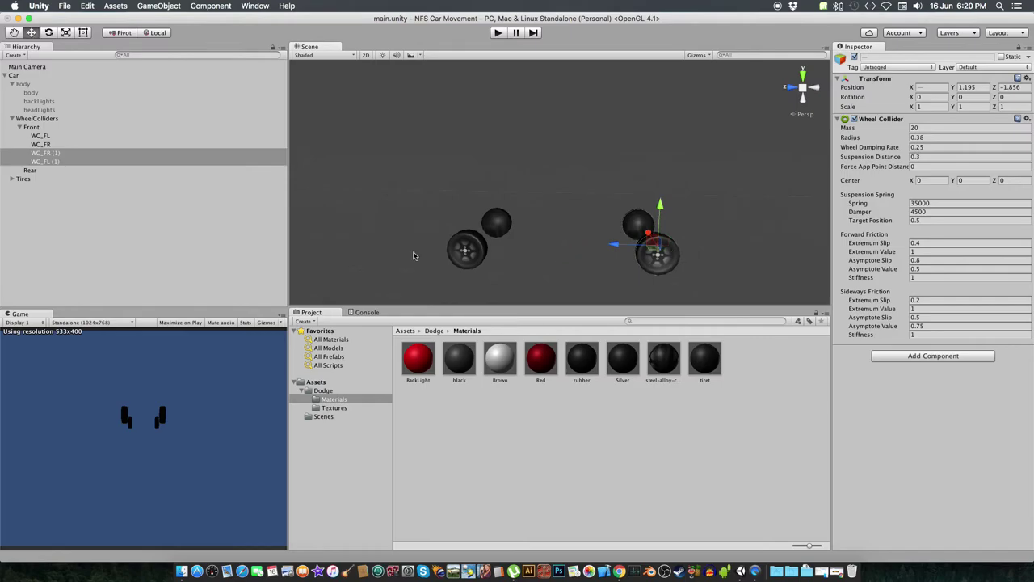
# Rename the rear duplicates WC_RR and WC_RL.
pyautogui.click(38, 152)
pyautogui.click(180, 152)
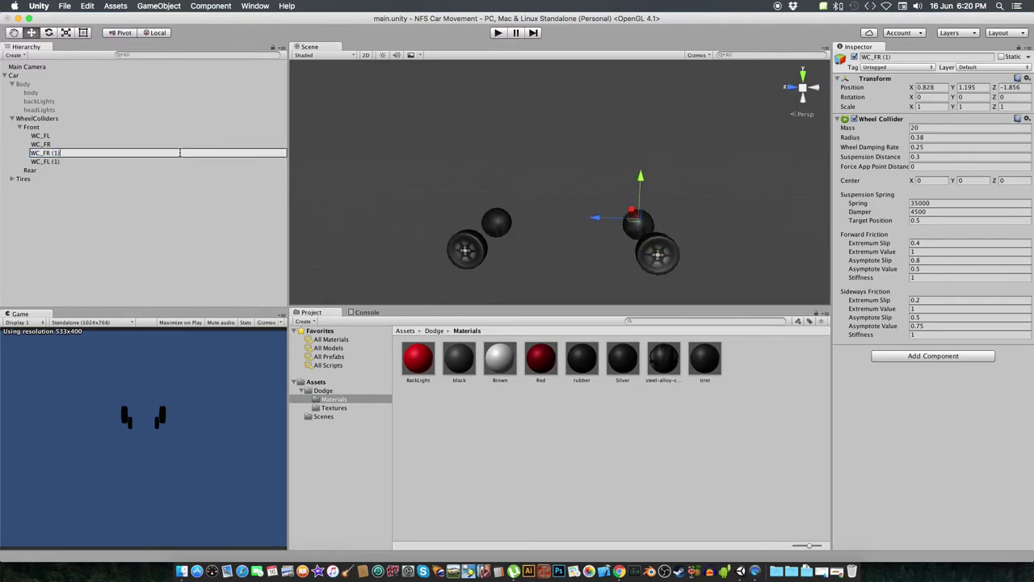
pyautogui.write('R')
pyautogui.press('Return')
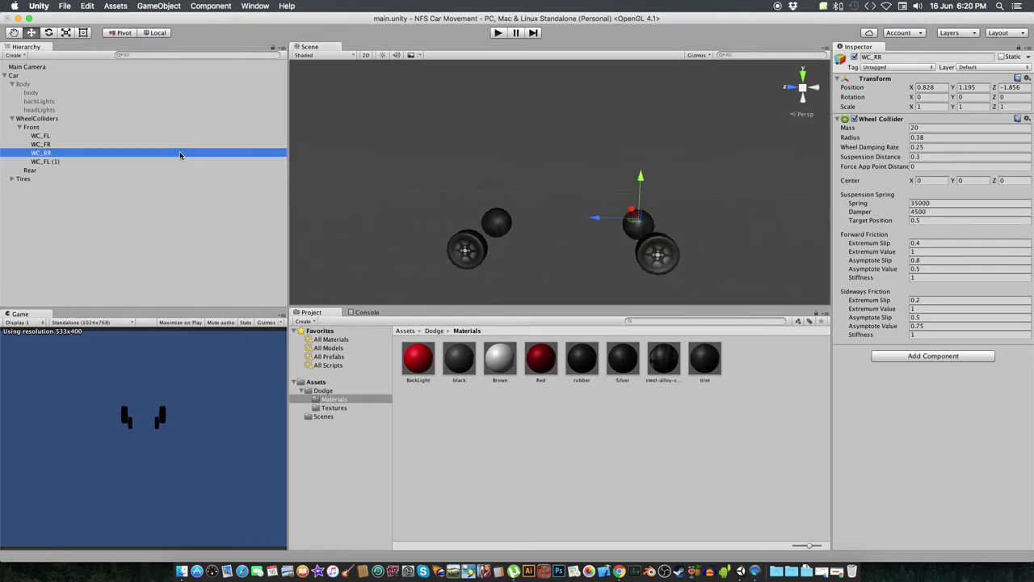
pyautogui.press('Down')
pyautogui.press('Return')
pyautogui.press('Right')
pyautogui.hotkey('shift', 'Left')
pyautogui.hotkey('shift', 'Left')
pyautogui.hotkey('shift', 'Left')
pyautogui.write('R')
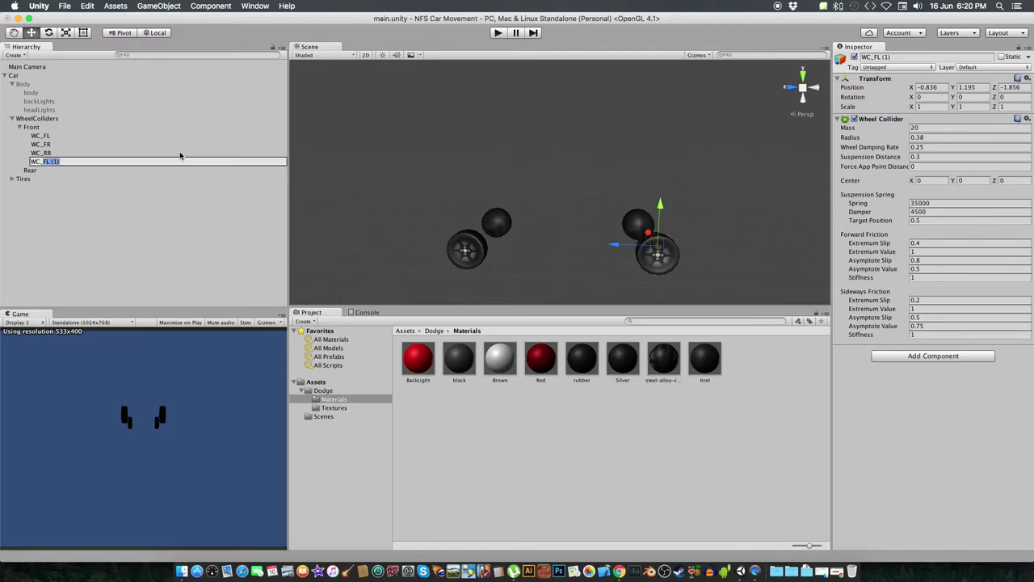
pyautogui.press('Return')
# Move WC_RL and WC_RR into the Rear group.
pyautogui.keyDown('shift'); pyautogui.click(180, 152); pyautogui.keyUp('shift')
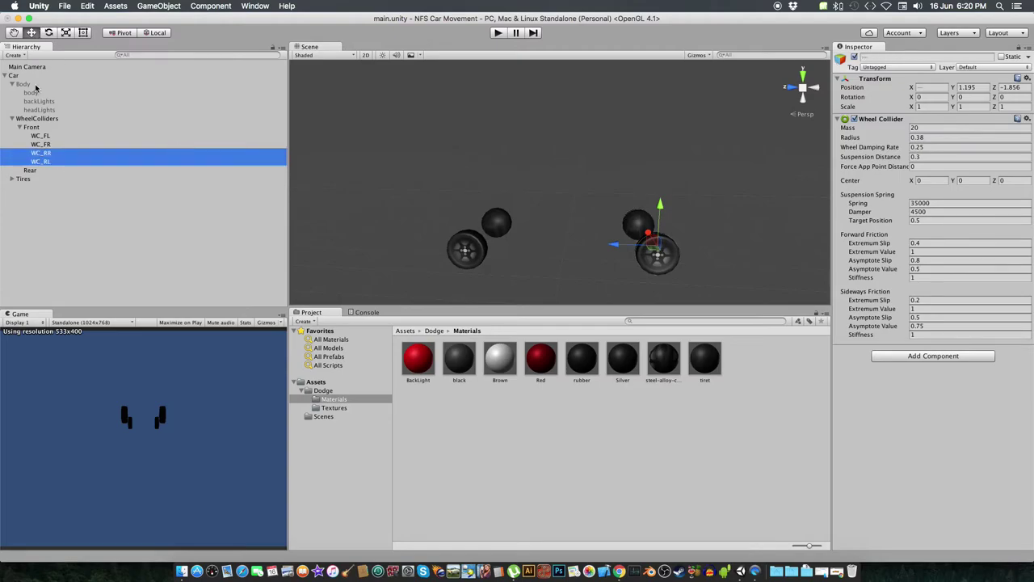
pyautogui.moveTo(50, 162)
pyautogui.mouseDown()
pyautogui.moveTo(34, 170)
pyautogui.moveTo(50, 161)
pyautogui.mouseUp()
pyautogui.click(53, 170)
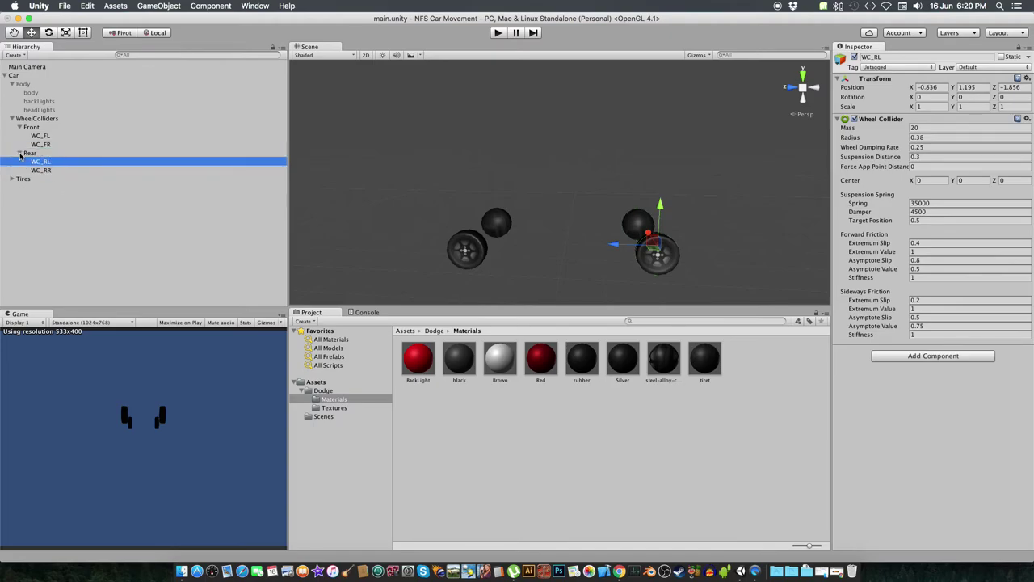
# Collapse the hierarchy groups and reactivate Body so the car shows again.
pyautogui.click(20, 153)
pyautogui.click(25, 118)
pyautogui.click(12, 118)
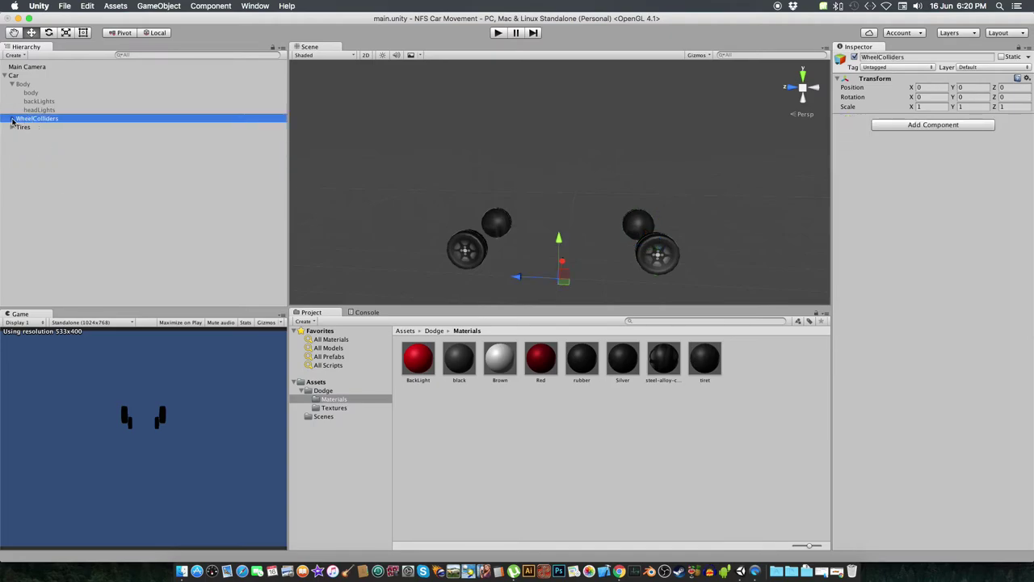
pyautogui.click(11, 84)
pyautogui.click(22, 85)
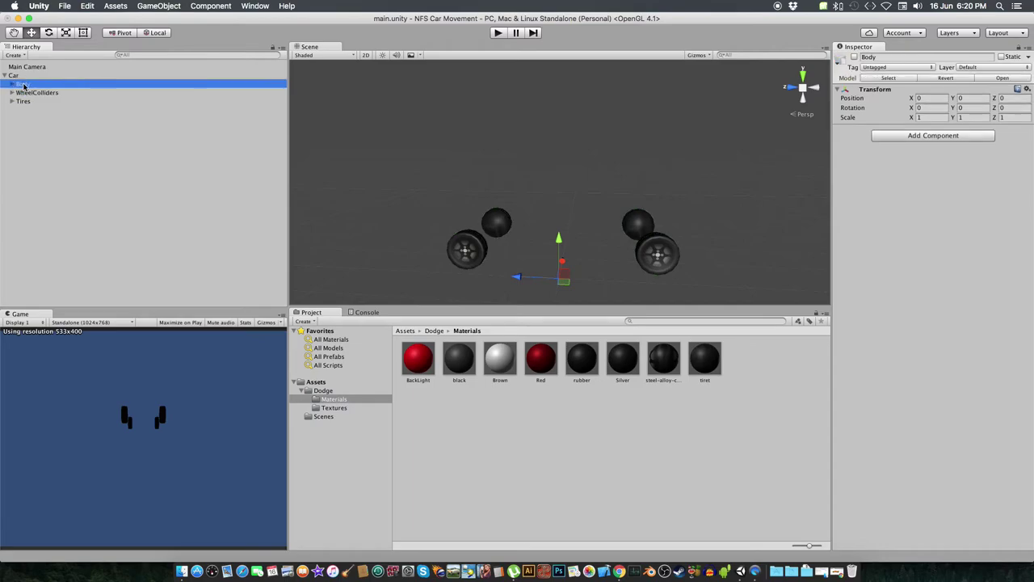
pyautogui.click(855, 57)
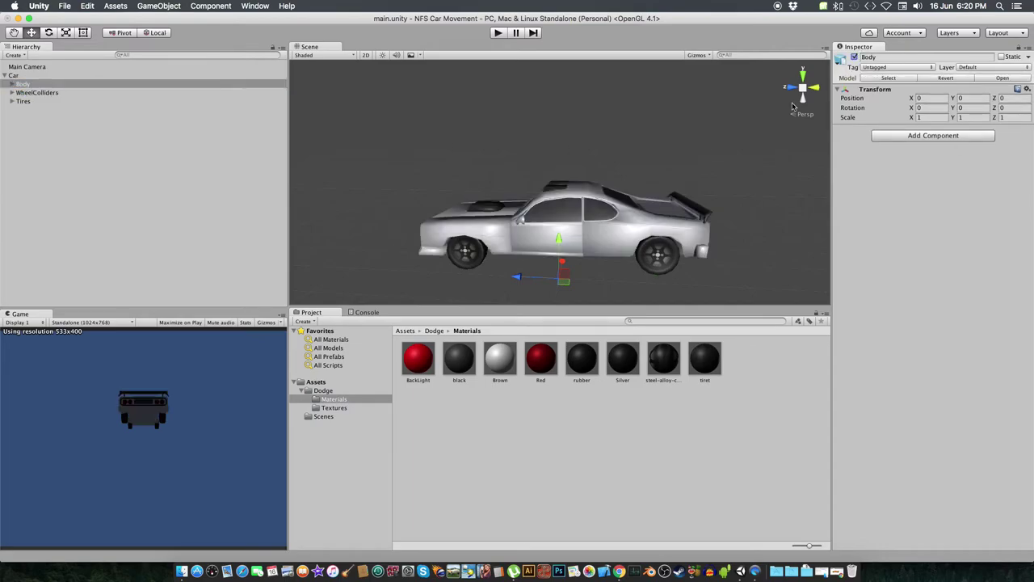
pyautogui.click(13, 75)
# Expand Car and its Body group in the Hierarchy and select the body mesh.
pyautogui.click(14, 55)
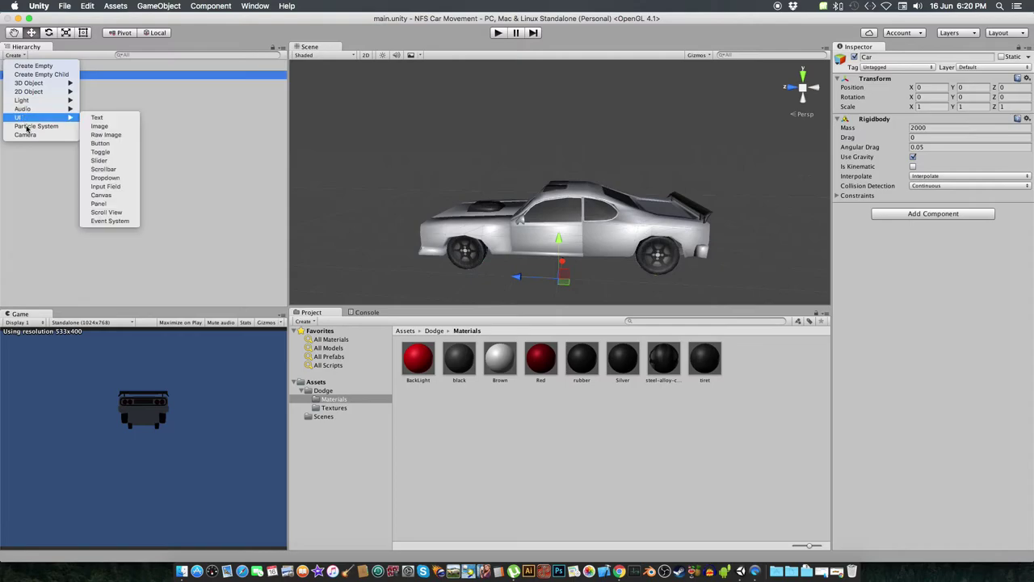
pyautogui.press('Escape')
pyautogui.click(6, 75)
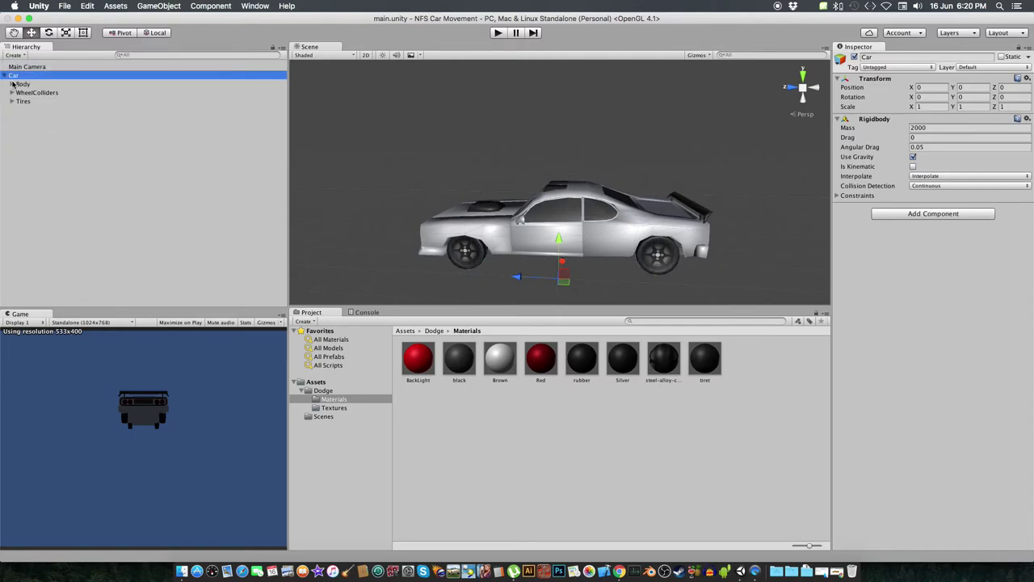
pyautogui.click(11, 84)
pyautogui.click(33, 92)
pyautogui.click(32, 92)
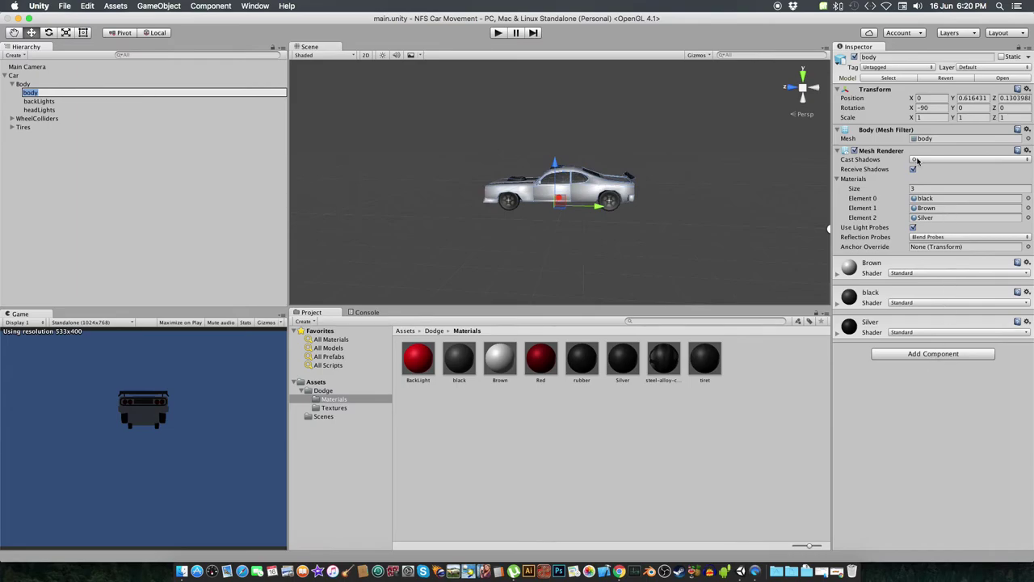
# Add a Box Collider to the body mesh, reshaped to about 2.248 × 5.39 × 1.19.
pyautogui.click(916, 356)
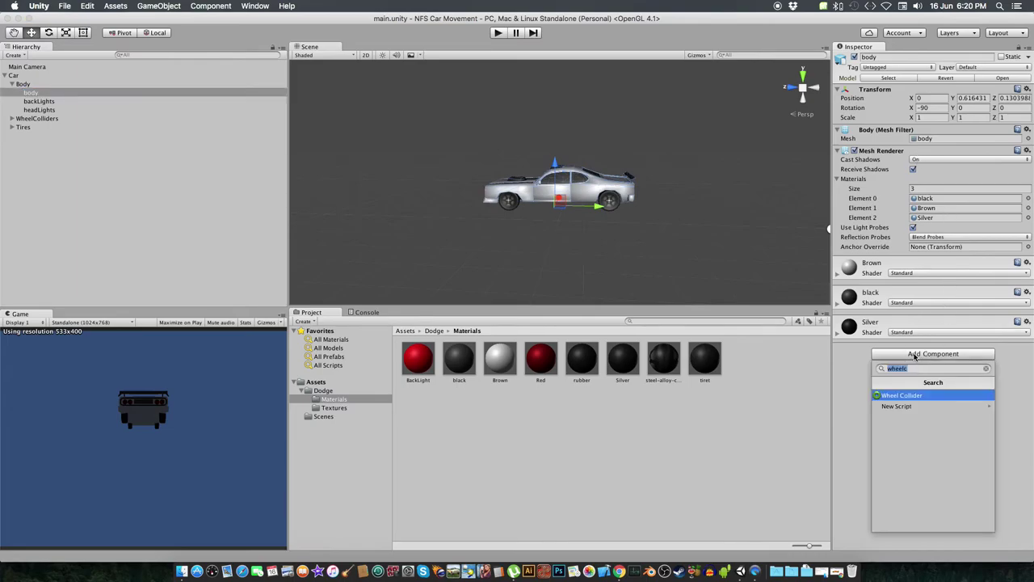
pyautogui.write('box')
pyautogui.press('Return')
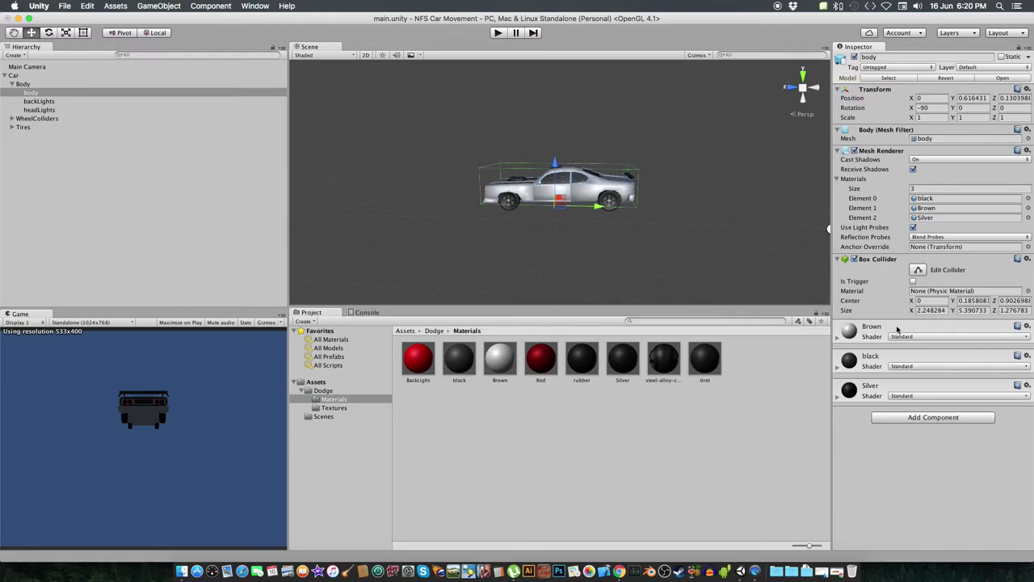
pyautogui.click(918, 270)
pyautogui.keyDown('alt'); pyautogui.moveTo(515, 125); pyautogui.dragTo(531, 80); pyautogui.keyUp('alt')
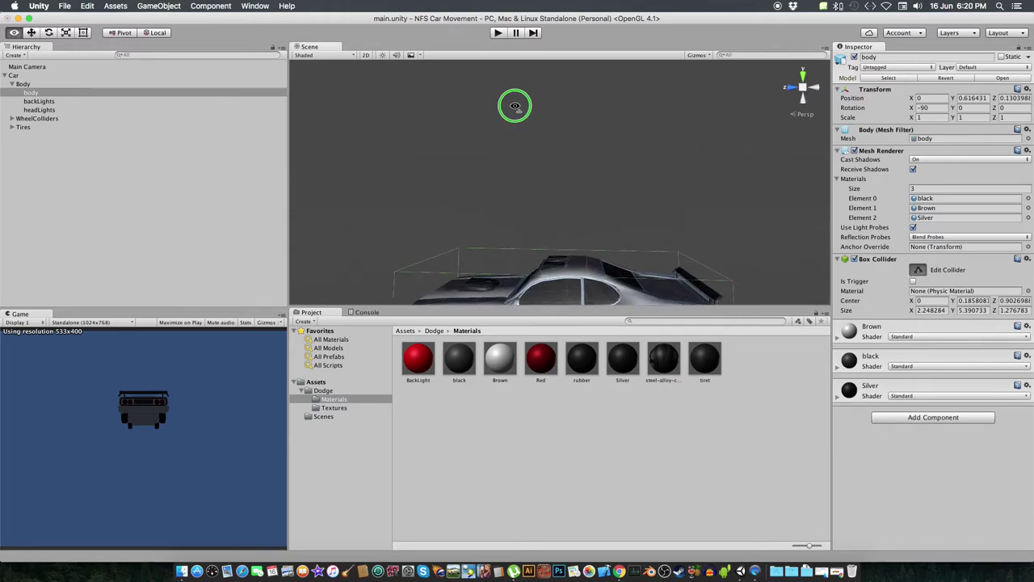
pyautogui.moveTo(536, 173)
pyautogui.mouseDown()
pyautogui.moveTo(539, 223)
pyautogui.moveTo(698, 269)
pyautogui.mouseUp()
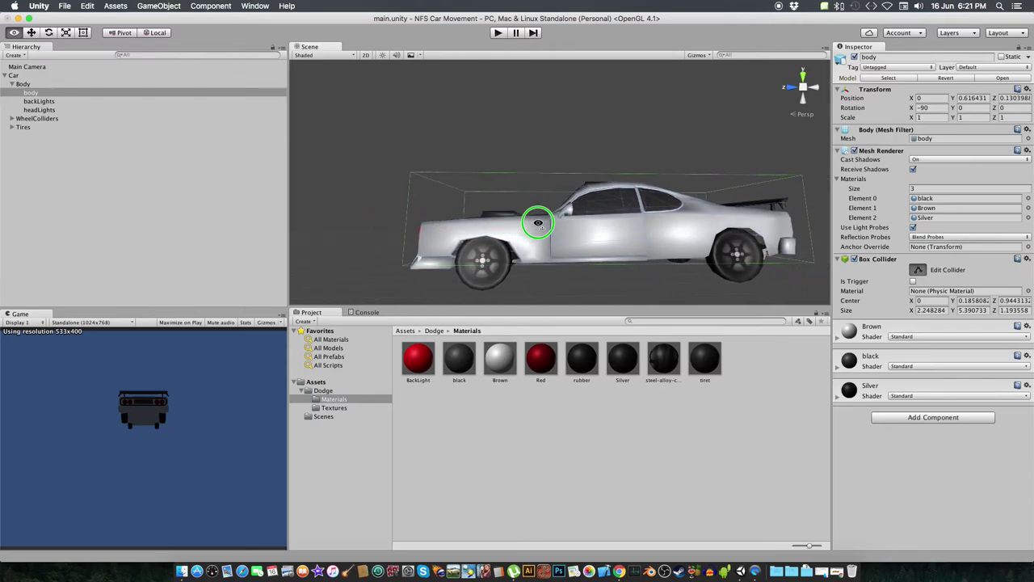
pyautogui.click(918, 270)
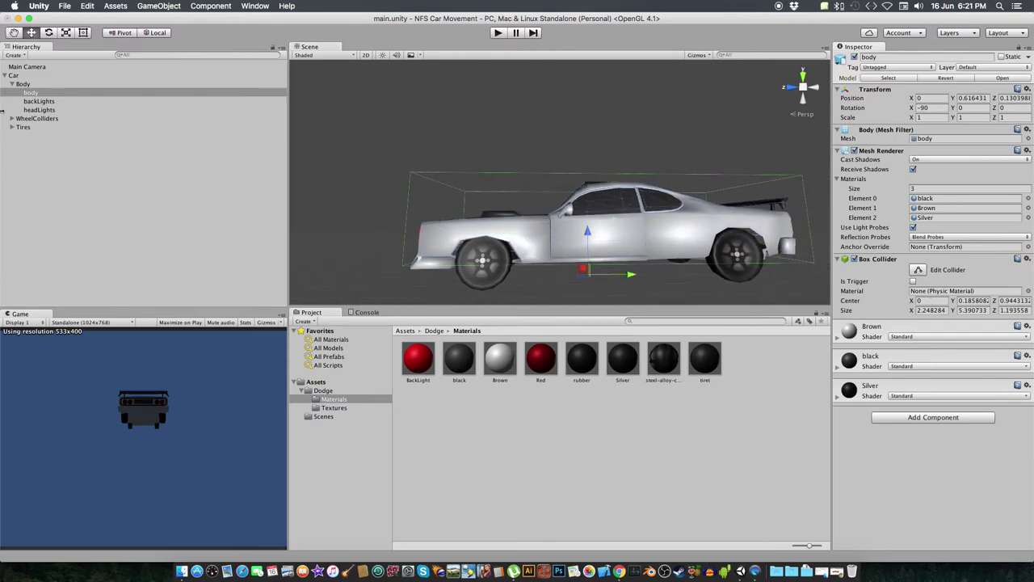
# Collapse the Body group and orbit the Scene view around the car.
pyautogui.click(12, 84)
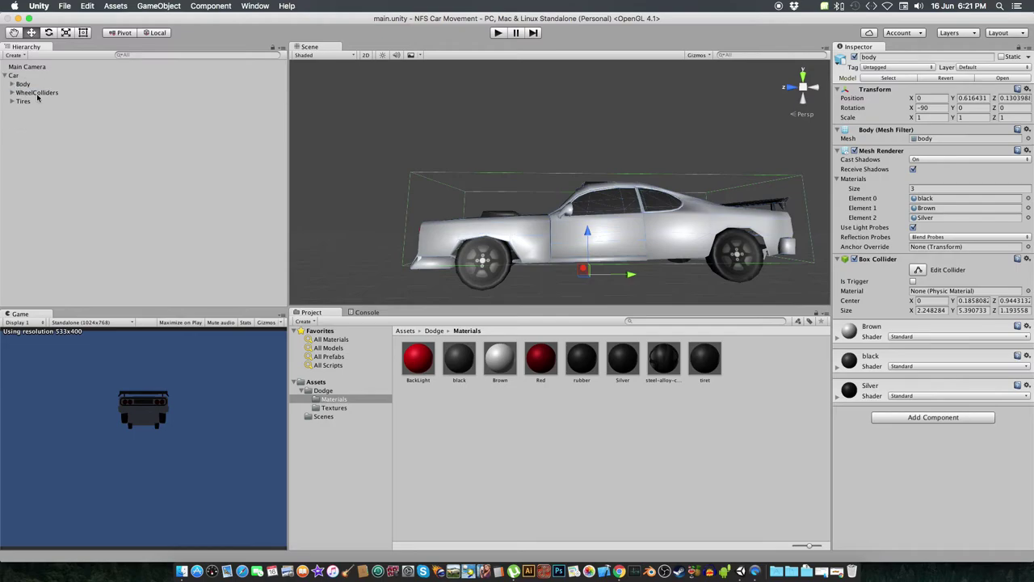
pyautogui.moveTo(485, 223)
pyautogui.keyDown('alt'); pyautogui.mouseDown()
pyautogui.moveTo(614, 218)
pyautogui.moveTo(527, 246)
pyautogui.mouseUp(); pyautogui.keyUp('alt')
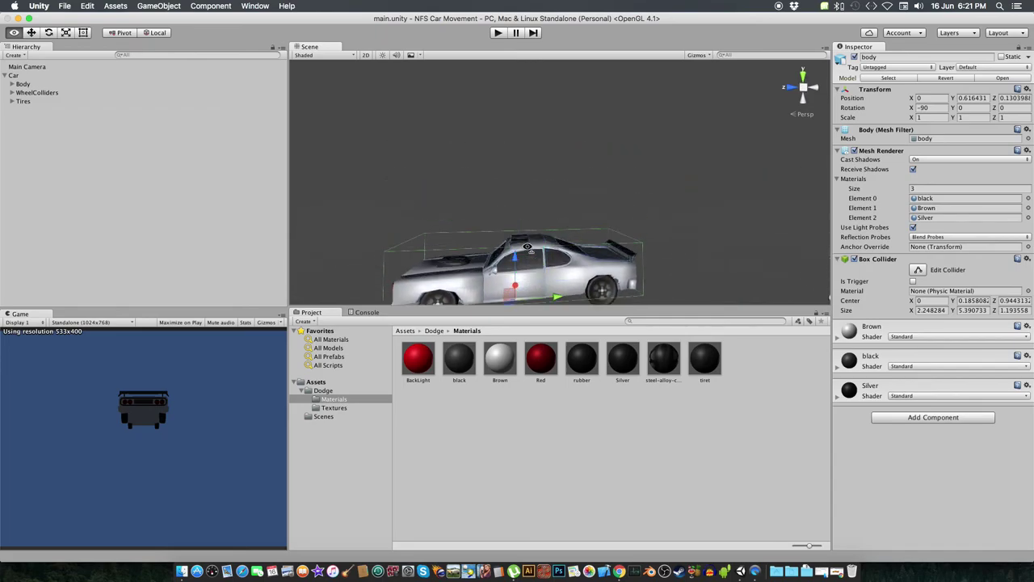
pyautogui.keyDown('alt'); pyautogui.moveTo(527, 247); pyautogui.dragTo(503, 247); pyautogui.keyUp('alt')
pyautogui.moveTo(422, 263)
pyautogui.keyDown('alt'); pyautogui.mouseDown()
pyautogui.moveTo(718, 270)
pyautogui.moveTo(459, 265)
pyautogui.mouseUp(); pyautogui.keyUp('alt')
# Add a second Box Collider to the body, resized to 2.248 × 1.817 × 0.729.
pyautogui.click(913, 418)
pyautogui.write('box')
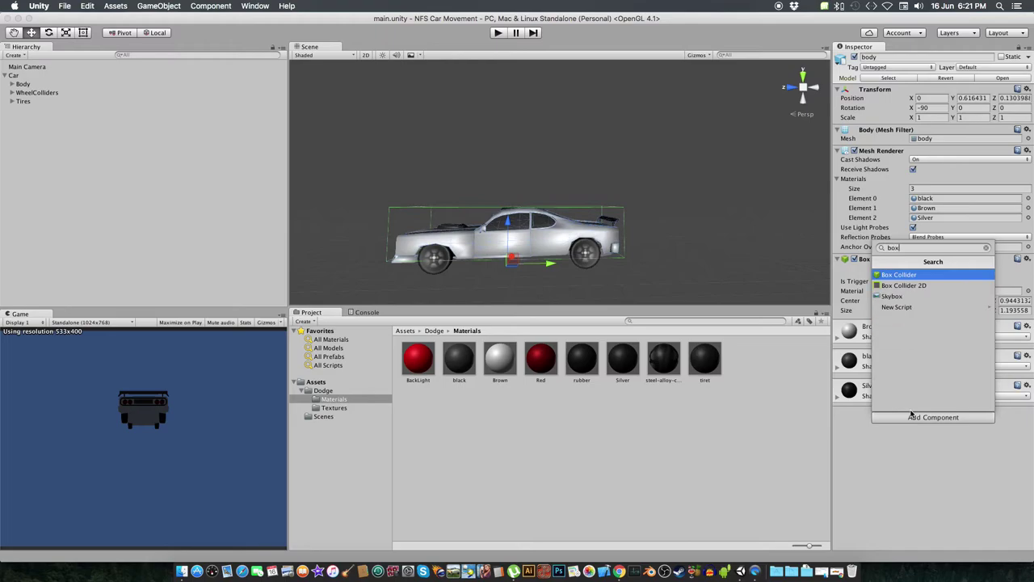
pyautogui.press('Return')
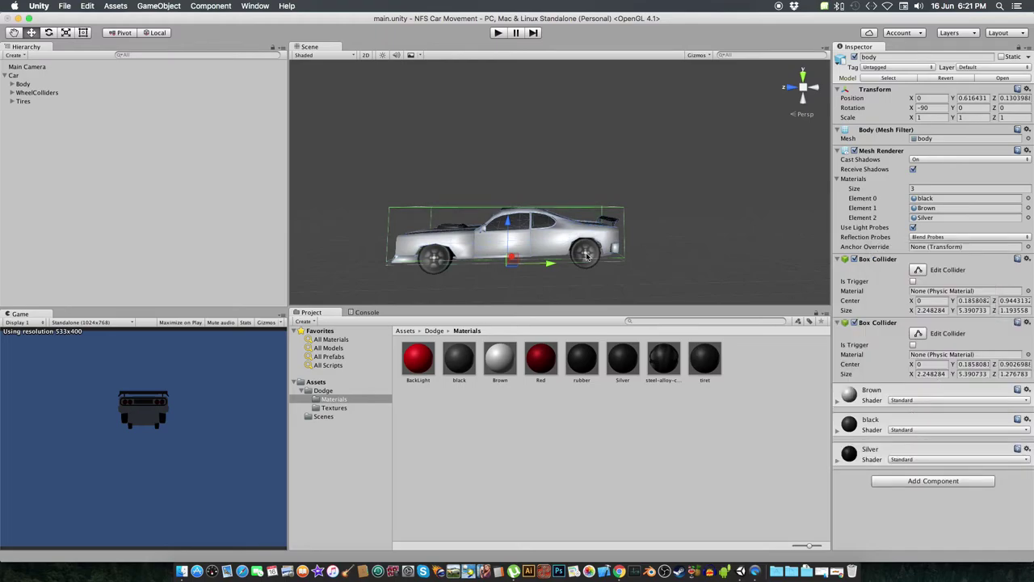
pyautogui.keyDown('alt'); pyautogui.moveTo(588, 255); pyautogui.dragTo(457, 251); pyautogui.keyUp('alt')
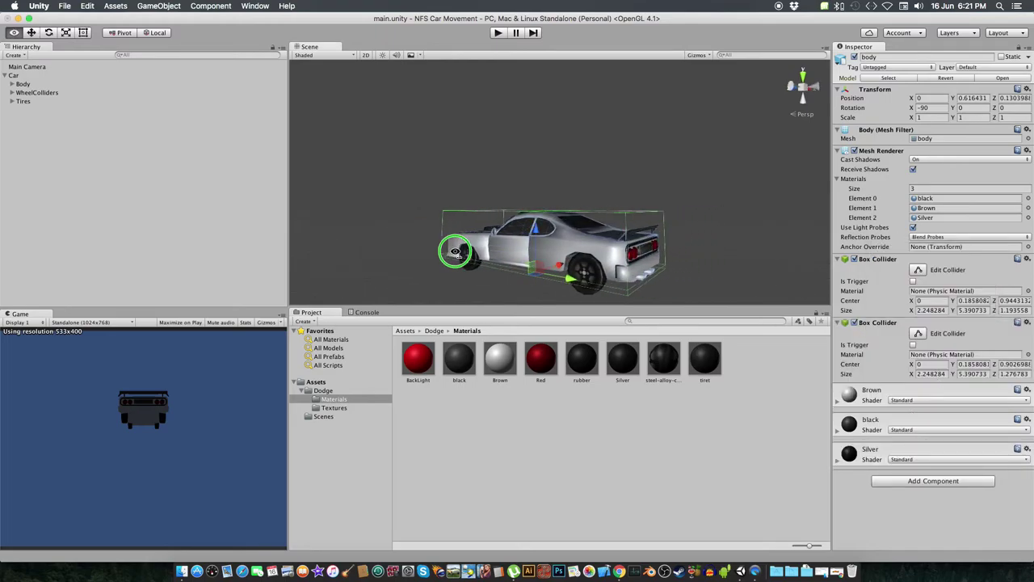
pyautogui.click(919, 335)
pyautogui.moveTo(649, 247); pyautogui.dragTo(484, 249)
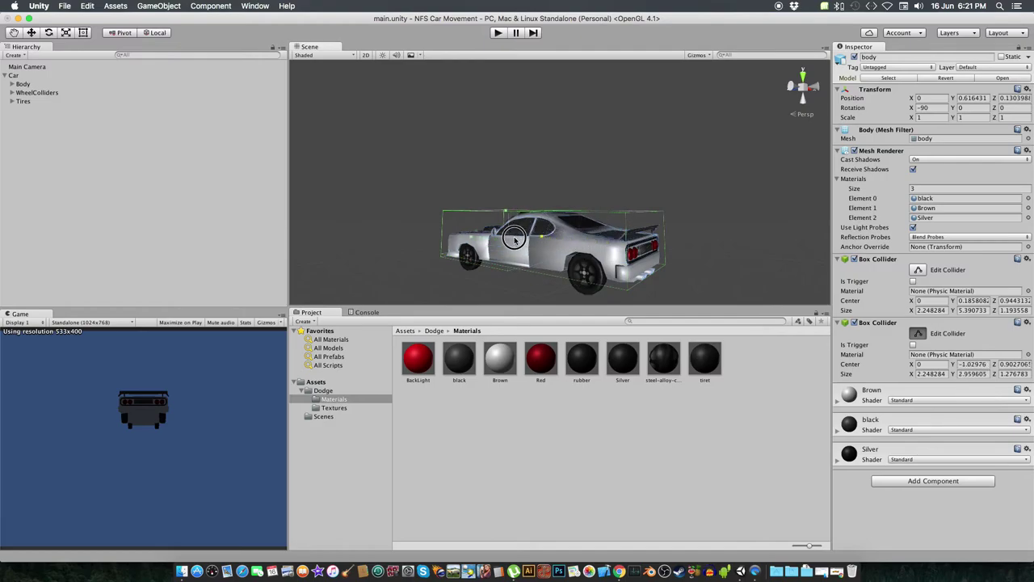
pyautogui.moveTo(623, 263)
pyautogui.keyDown('alt'); pyautogui.mouseDown()
pyautogui.moveTo(625, 284)
pyautogui.moveTo(626, 227)
pyautogui.moveTo(624, 253)
pyautogui.moveTo(646, 229)
pyautogui.mouseUp(); pyautogui.keyUp('alt')
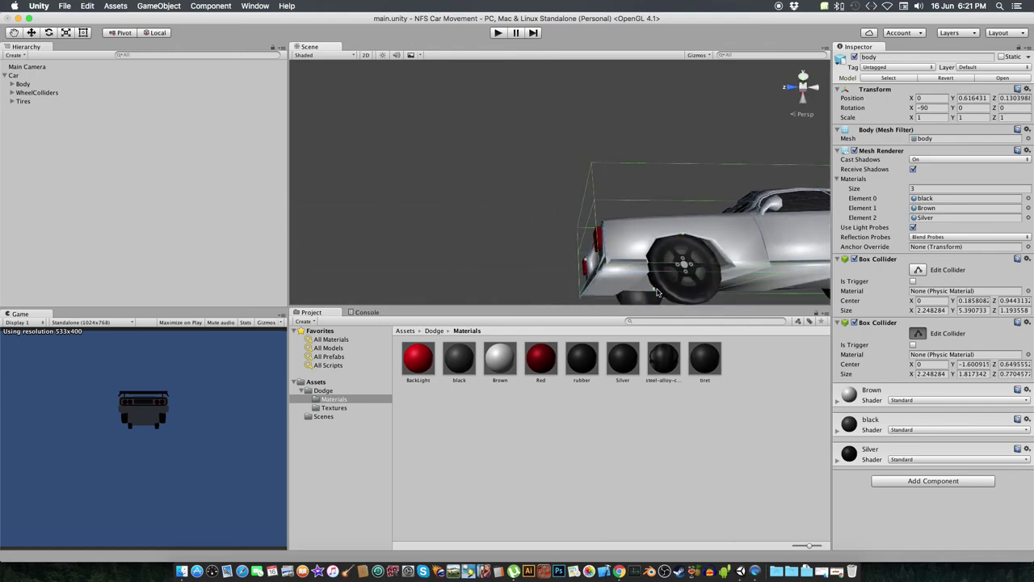
pyautogui.moveTo(657, 292)
pyautogui.mouseDown()
pyautogui.moveTo(654, 283)
pyautogui.moveTo(639, 331)
pyautogui.moveTo(634, 237)
pyautogui.moveTo(609, 245)
pyautogui.moveTo(640, 271)
pyautogui.mouseUp()
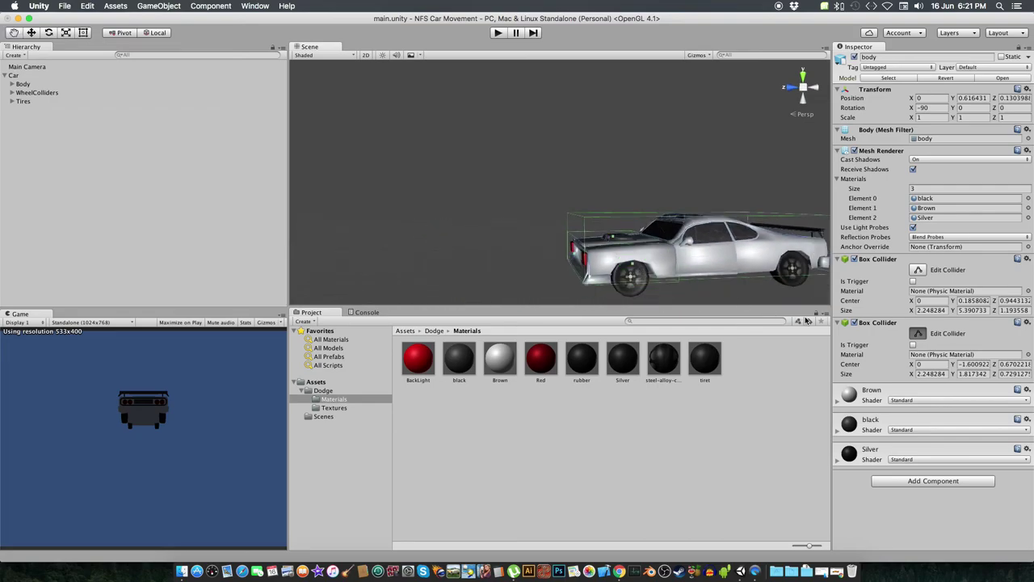
# Shorten the first body box collider to a length of 3.563.
pyautogui.click(917, 335)
pyautogui.click(919, 271)
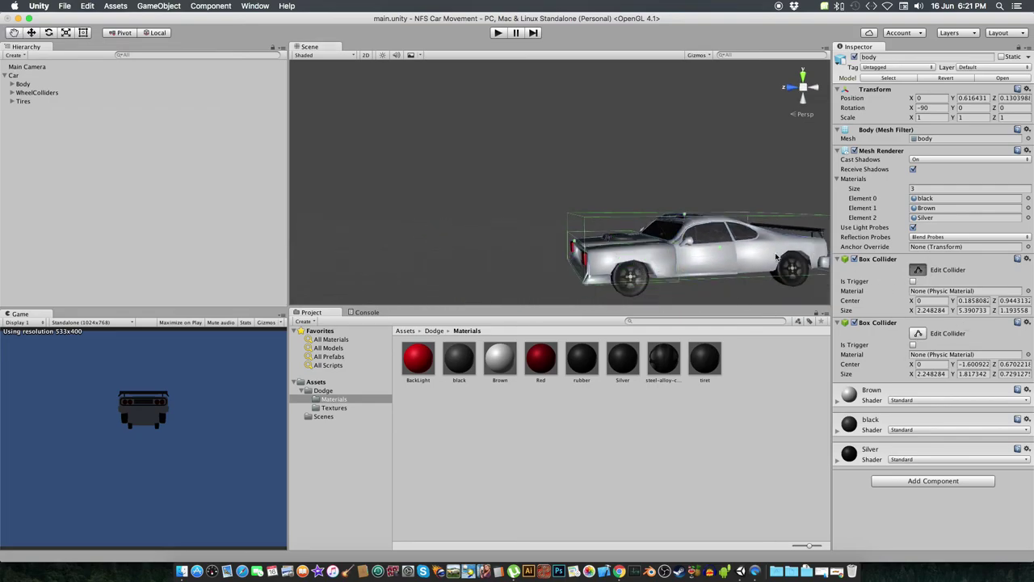
pyautogui.moveTo(577, 245); pyautogui.dragTo(659, 241)
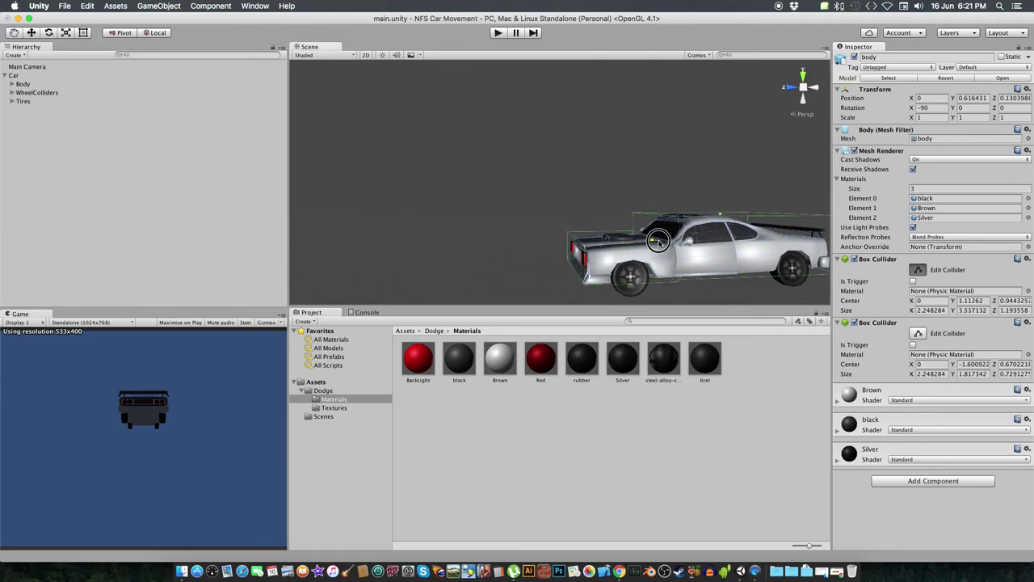
pyautogui.moveTo(659, 241)
pyautogui.keyDown('alt'); pyautogui.mouseDown()
pyautogui.moveTo(583, 250)
pyautogui.moveTo(595, 254)
pyautogui.mouseUp(); pyautogui.keyUp('alt')
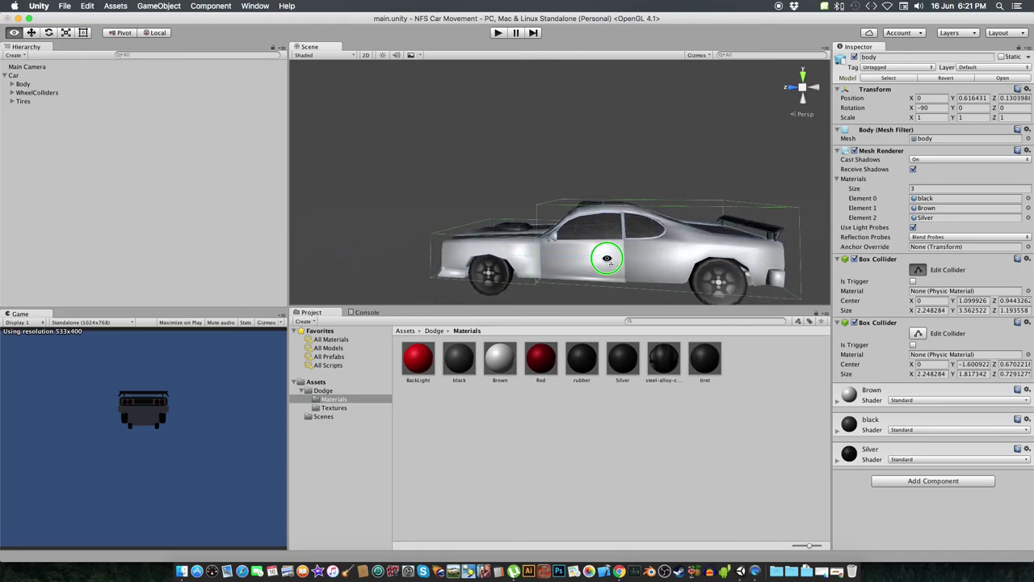
pyautogui.scroll(-3, 606, 255)
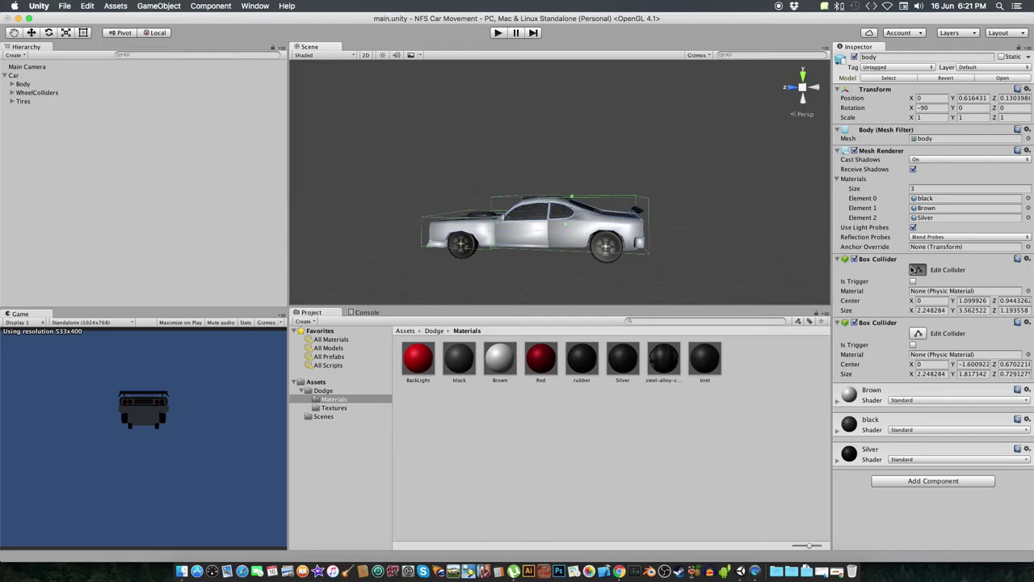
pyautogui.click(915, 269)
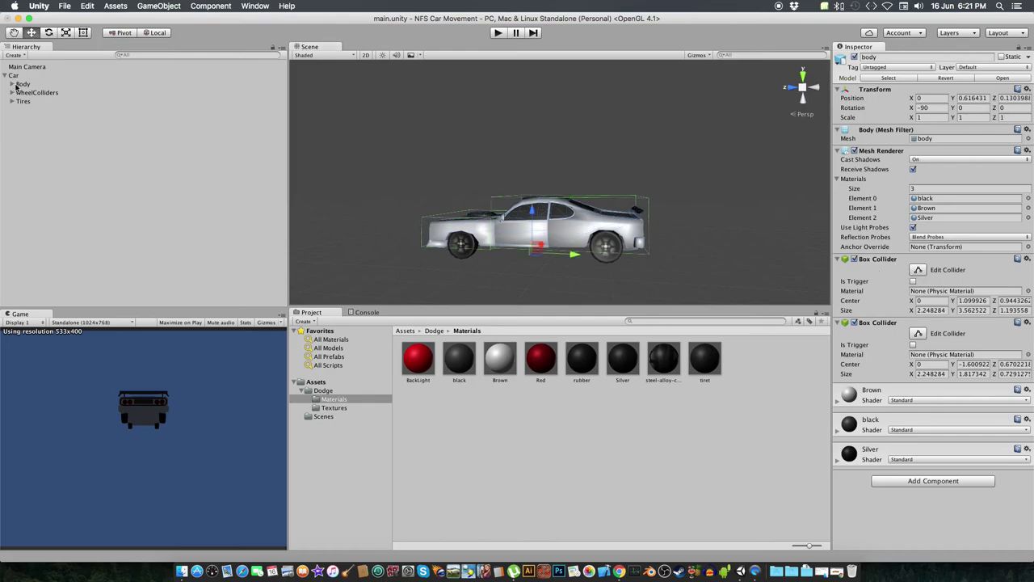
# Add a Directional Light and raise it above the car to 4.59, 6.73, -3.15.
pyautogui.click(13, 55)
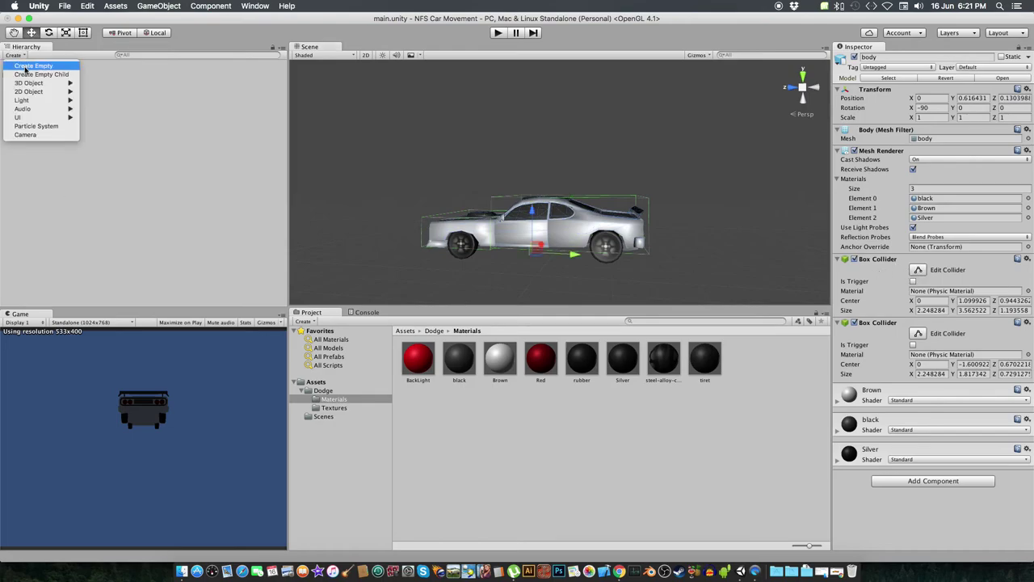
pyautogui.moveTo(37, 113)
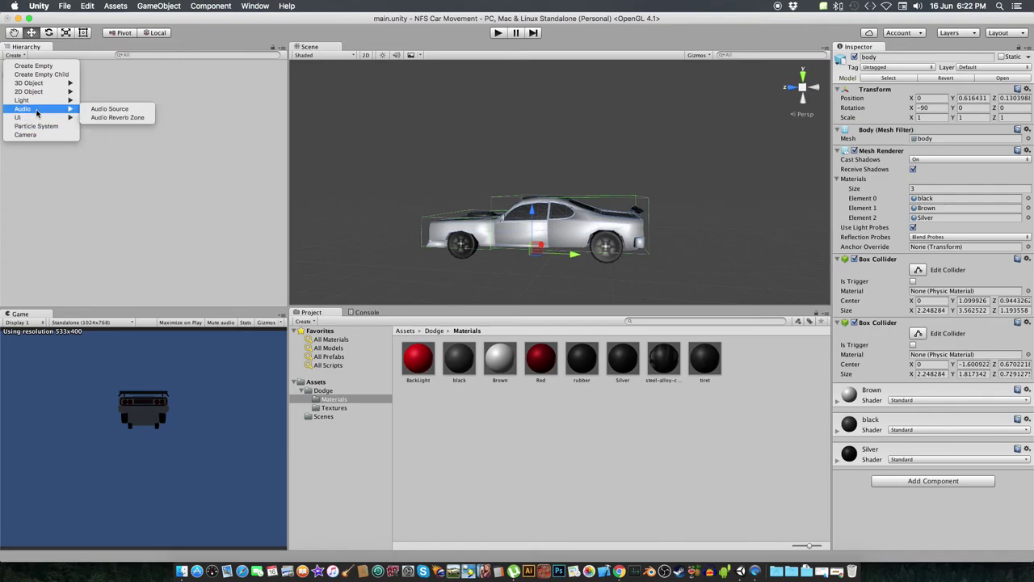
pyautogui.click(102, 101)
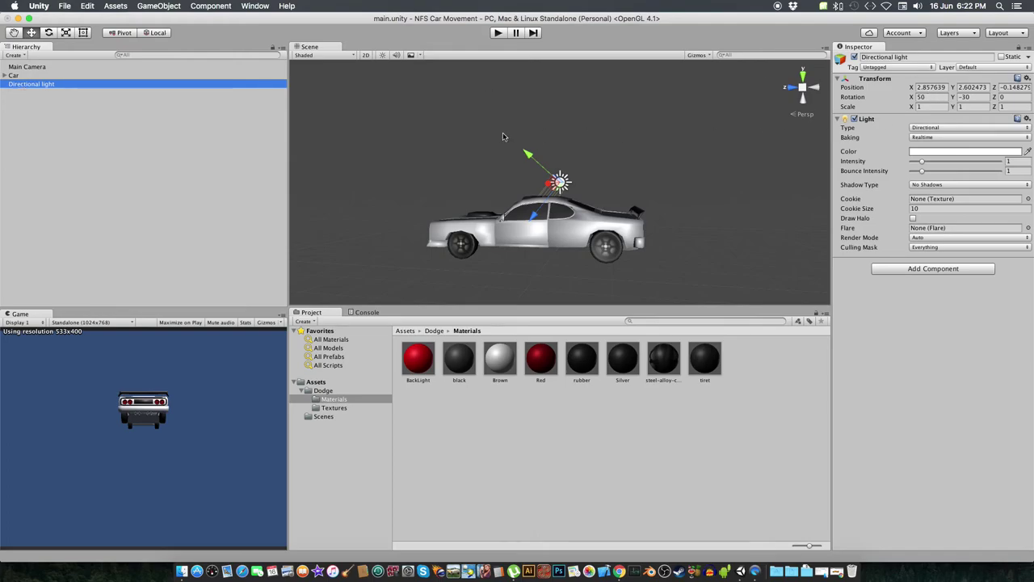
pyautogui.moveTo(539, 217); pyautogui.dragTo(628, 129)
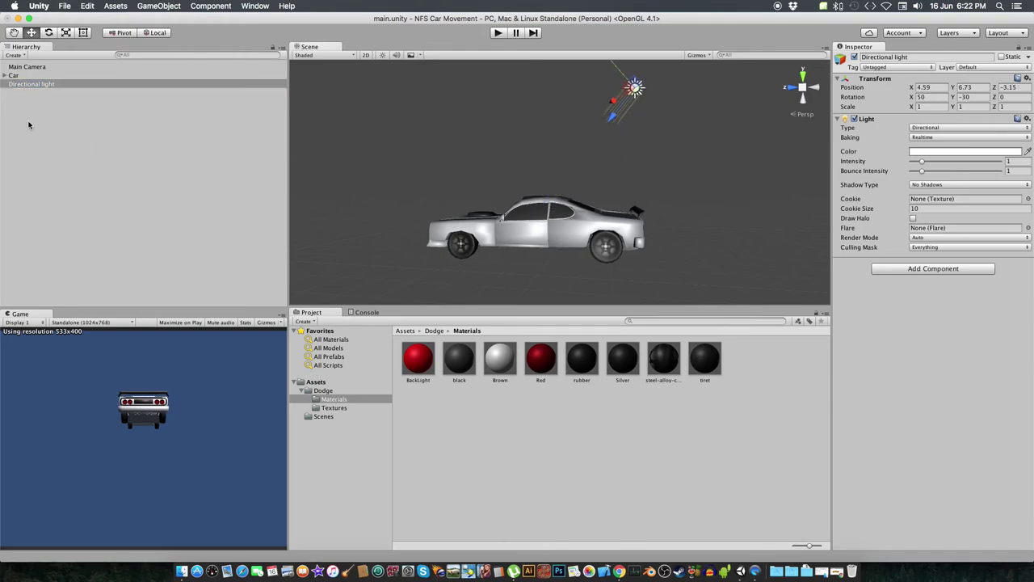
pyautogui.click(22, 57)
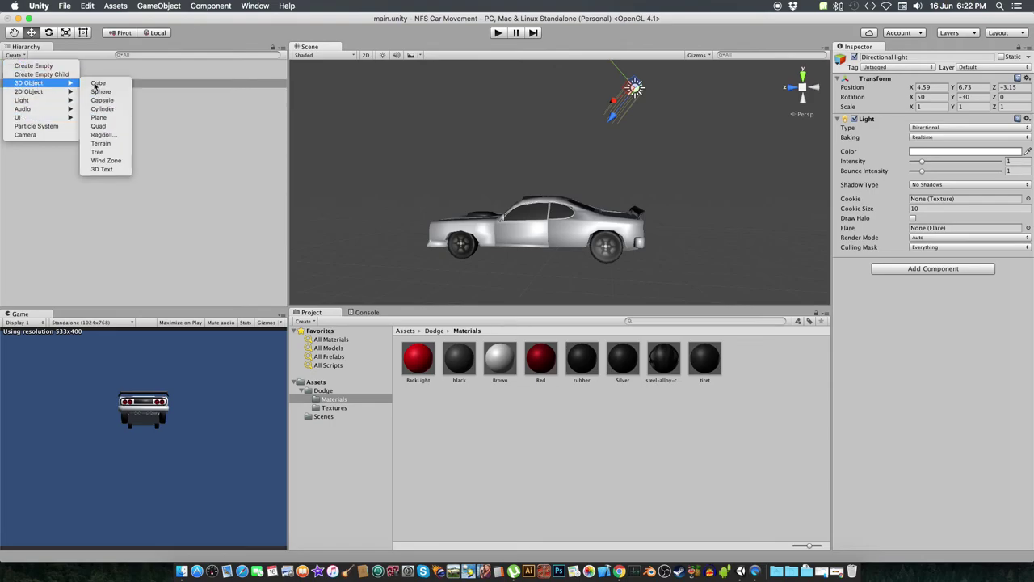
# Place a ground Plane at 1.03, -1.24, 0.69 under the car and run Play mode.
pyautogui.click(96, 120)
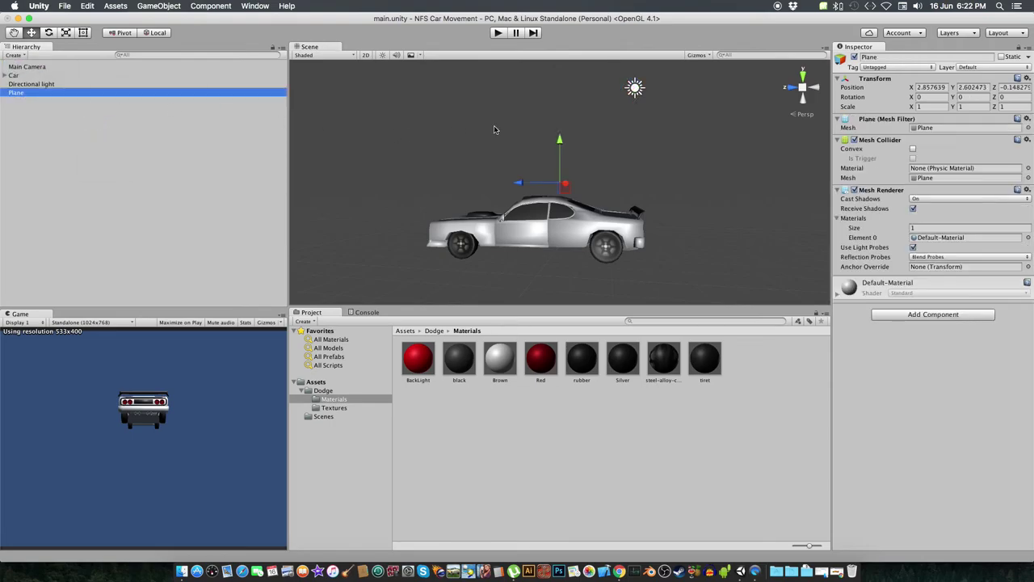
pyautogui.moveTo(559, 140); pyautogui.dragTo(563, 242)
pyautogui.moveTo(530, 284)
pyautogui.mouseDown()
pyautogui.moveTo(458, 288)
pyautogui.moveTo(1028, 293)
pyautogui.moveTo(1002, 302)
pyautogui.mouseUp()
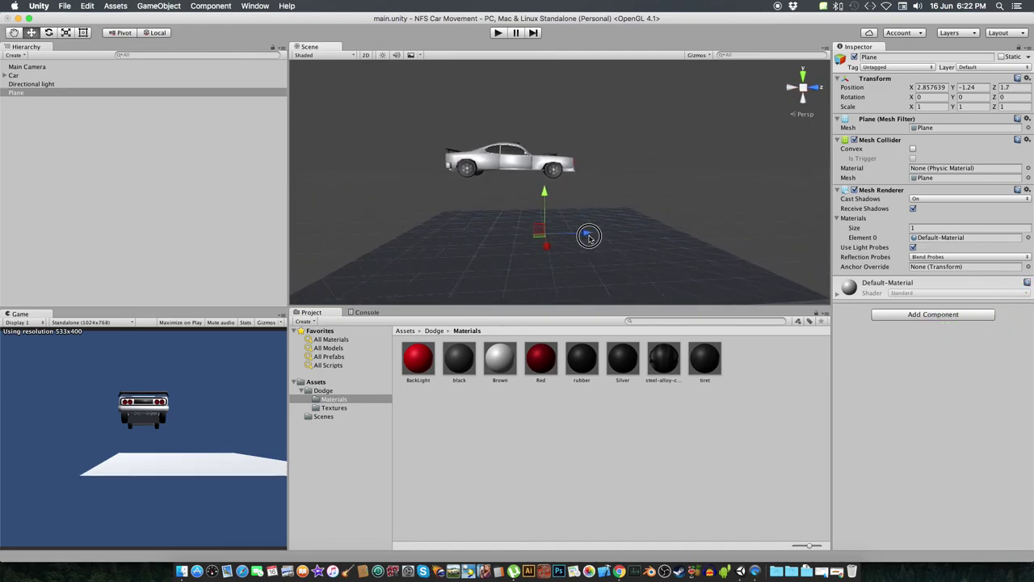
pyautogui.moveTo(607, 233)
pyautogui.mouseDown()
pyautogui.moveTo(570, 239)
pyautogui.moveTo(728, 262)
pyautogui.moveTo(770, 248)
pyautogui.mouseUp()
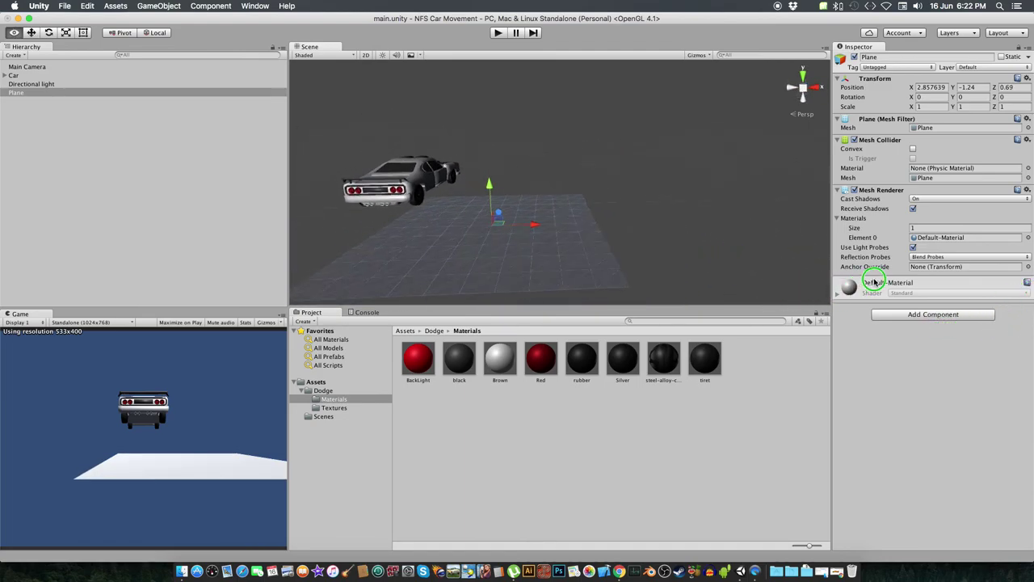
pyautogui.moveTo(656, 231)
pyautogui.mouseDown()
pyautogui.moveTo(607, 225)
pyautogui.moveTo(899, 244)
pyautogui.mouseUp()
pyautogui.click(497, 33)
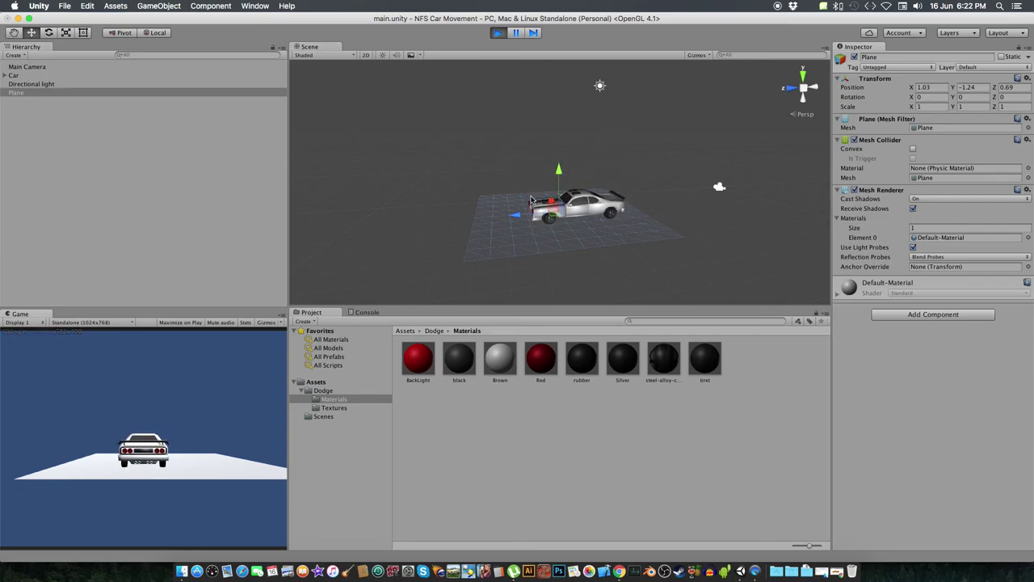
# Fly near the car, collapse the Dodge folder, and remove the plane's Mesh Collider.
pyautogui.press('w')
pyautogui.moveTo(506, 172); pyautogui.dragTo(505, 172, button='right')
pyautogui.click(191, 420)
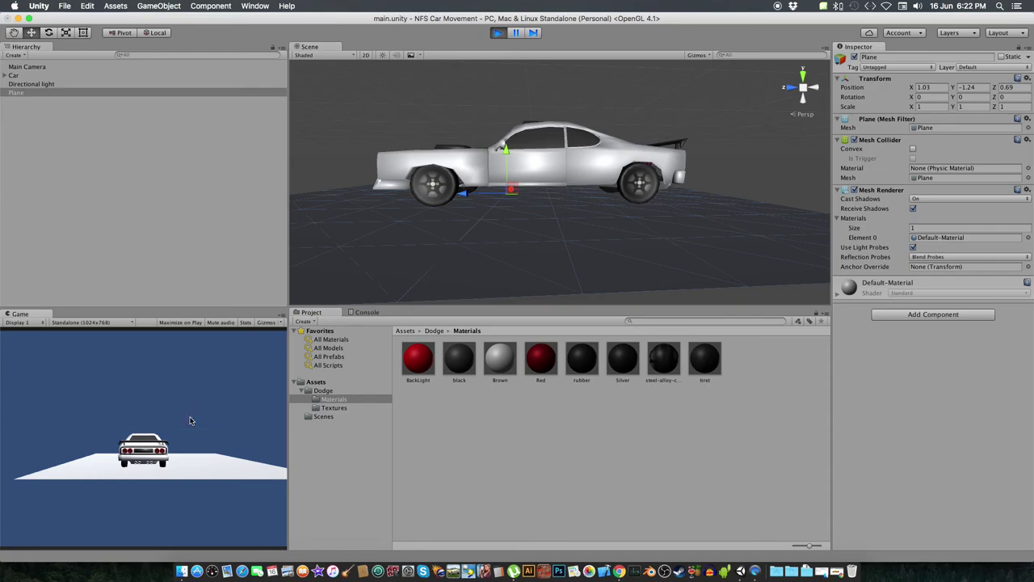
pyautogui.click(302, 391)
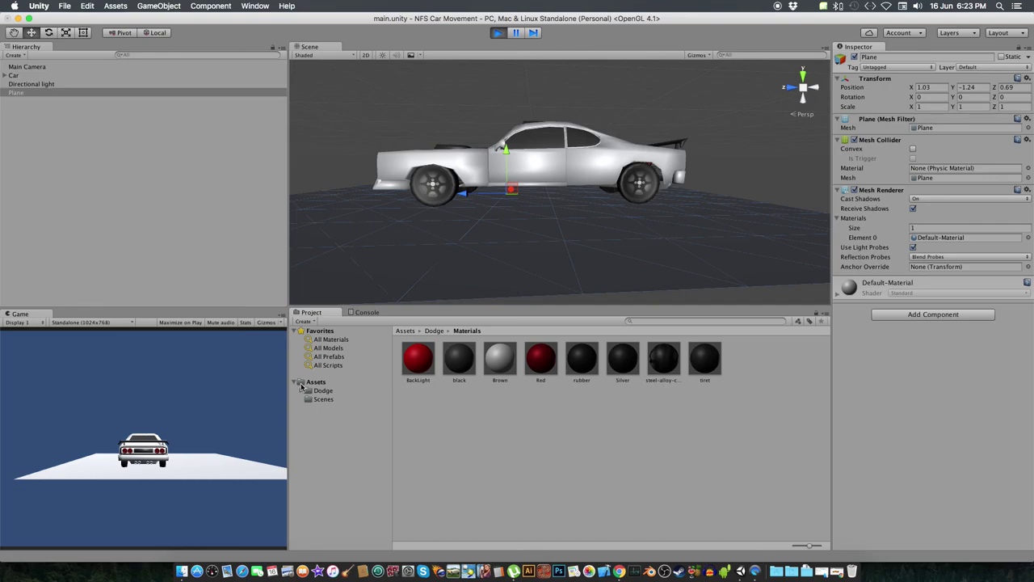
pyautogui.click(1027, 140)
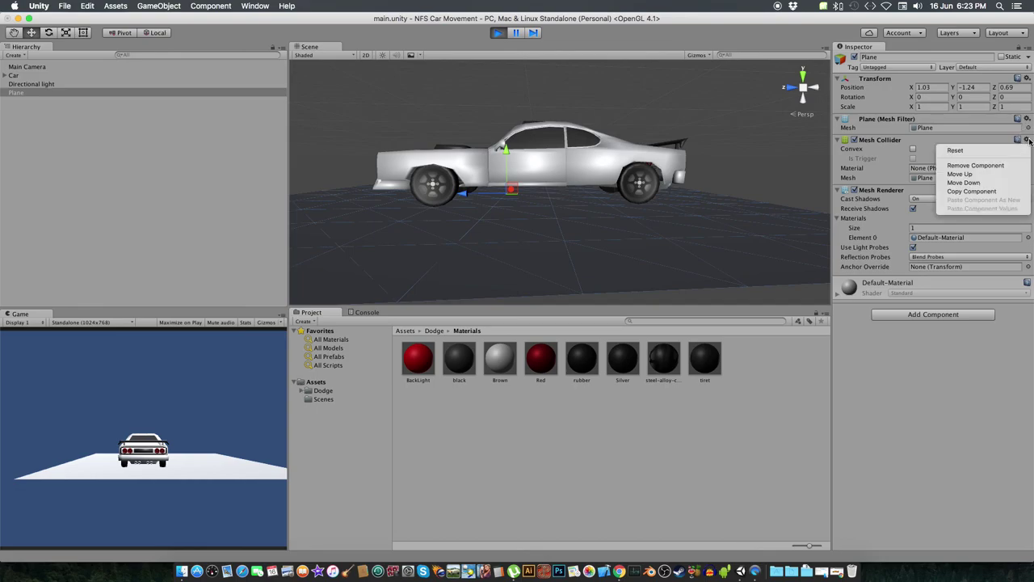
pyautogui.click(997, 169)
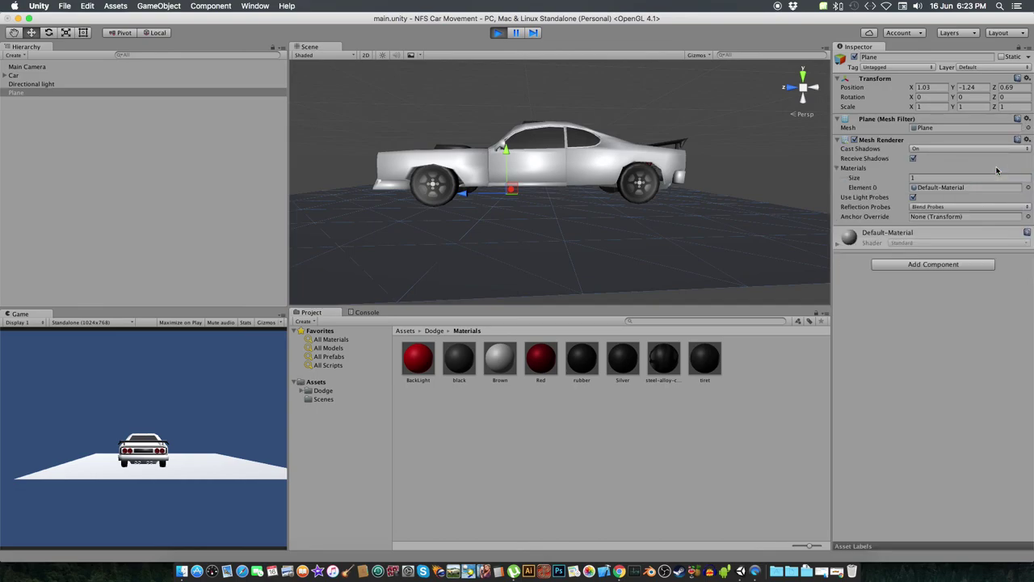